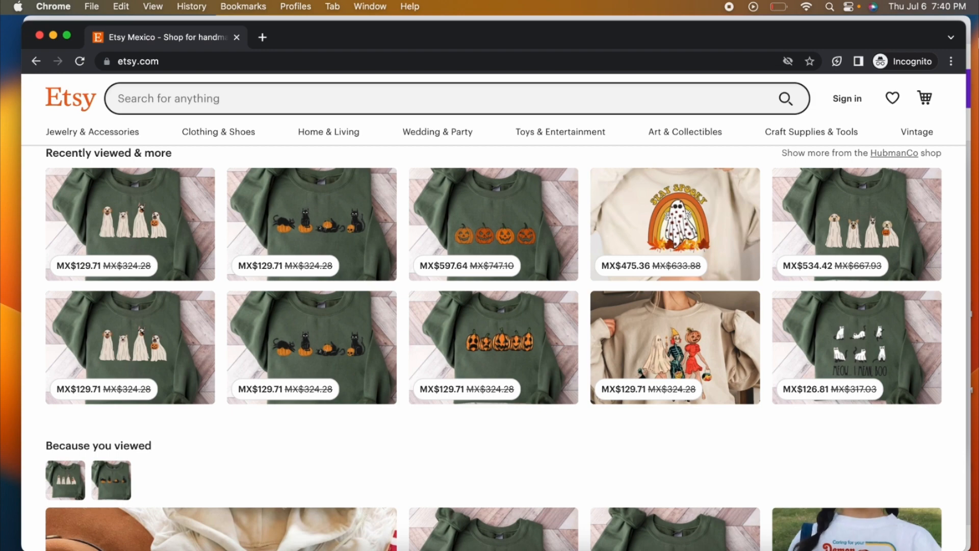
Step: Search Etsy for "halloween sweatshirt" using the suggested search term
{"action": "left_click", "coordinate": [202, 86]}
{"action": "type", "text": "halloween"}
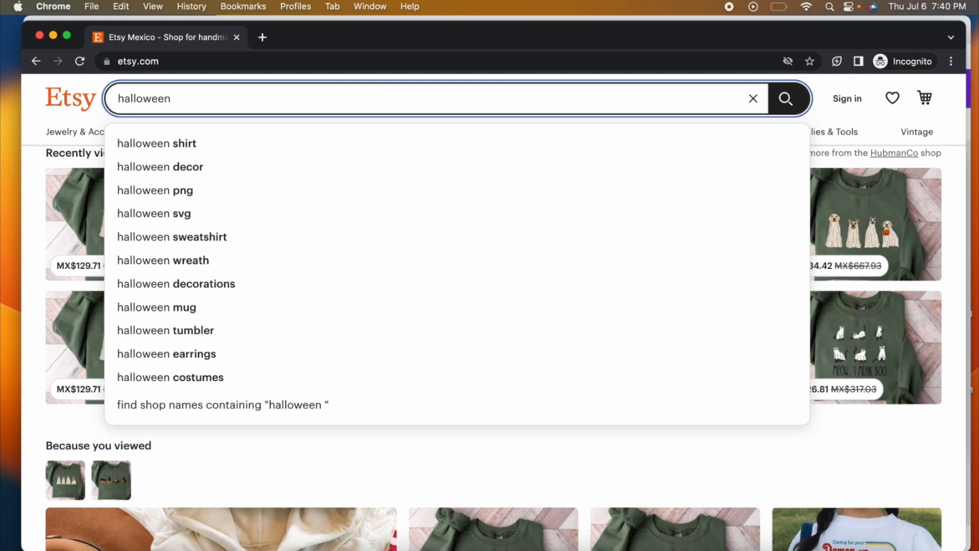
{"action": "left_click", "coordinate": [190, 237]}
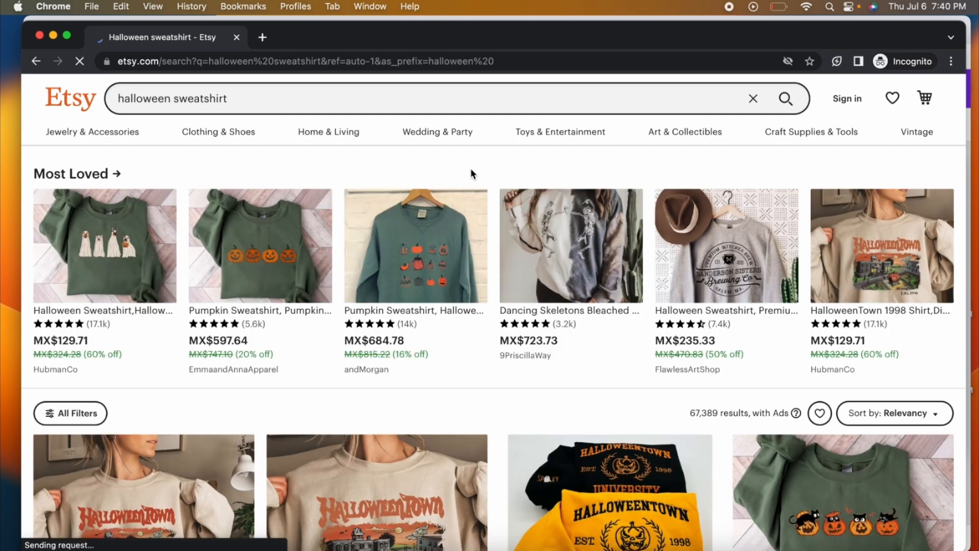
Step: Filter the Halloween sweatshirt results to Star Seller shops
{"action": "scroll", "coordinate": [470, 168], "scroll_direction": "down", "scroll_amount": 2}
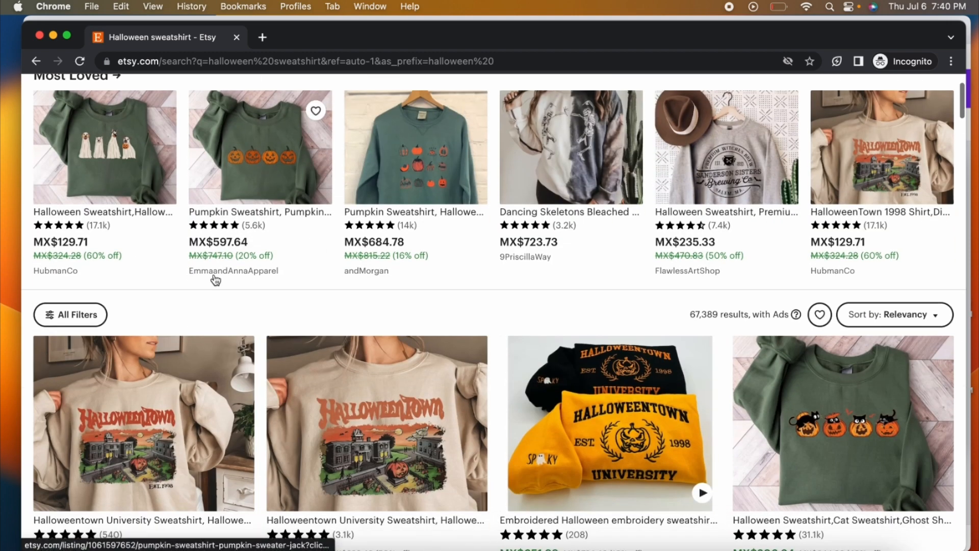
{"action": "left_click", "coordinate": [75, 314]}
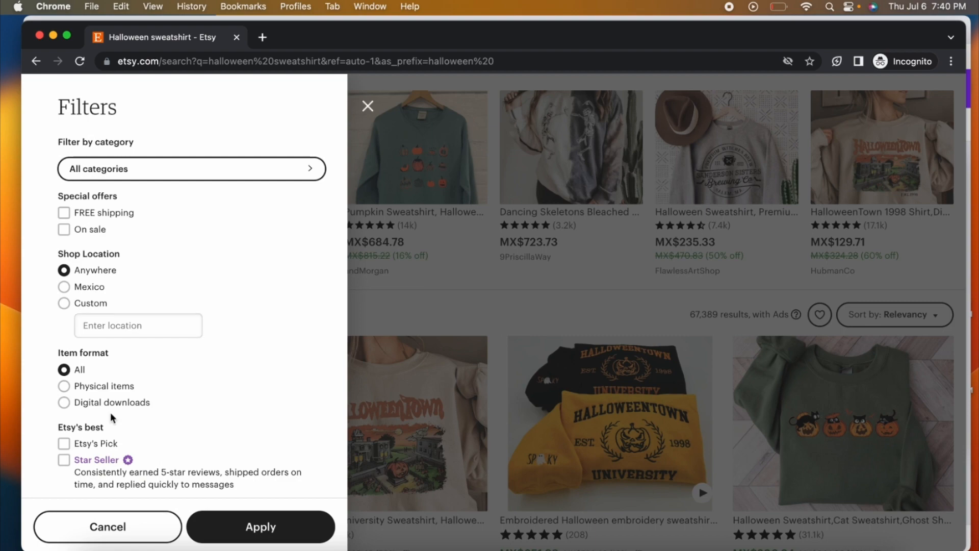
{"action": "scroll", "coordinate": [110, 412], "scroll_direction": "down", "scroll_amount": 1}
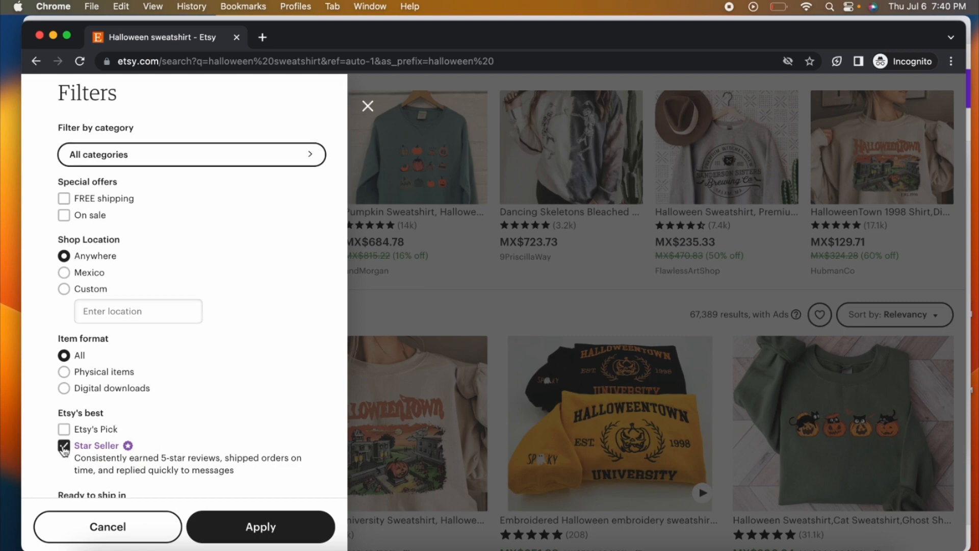
{"action": "left_click", "coordinate": [247, 509]}
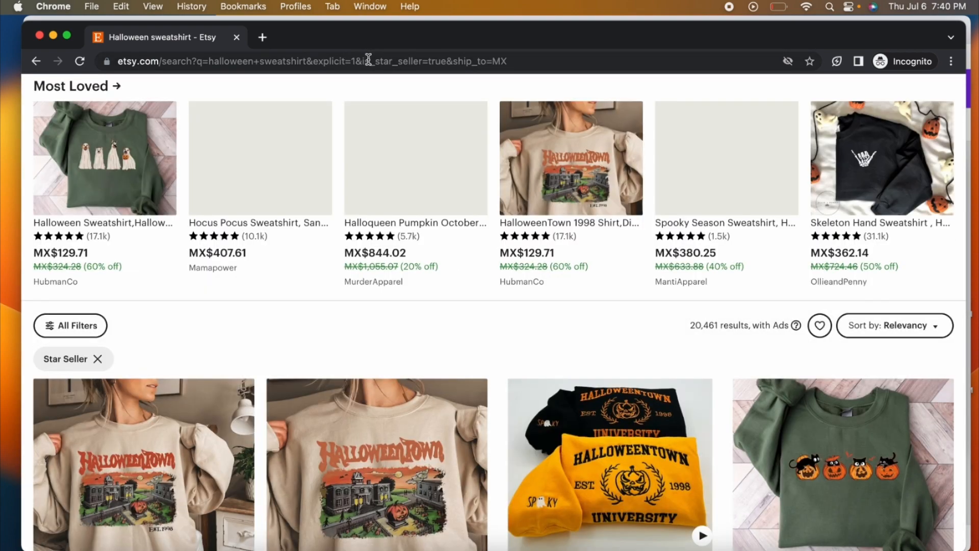
Step: Edit the results page address so the filter reads is_best_seller=true instead of is_star_seller=true, and load it
{"action": "left_click", "coordinate": [388, 59]}
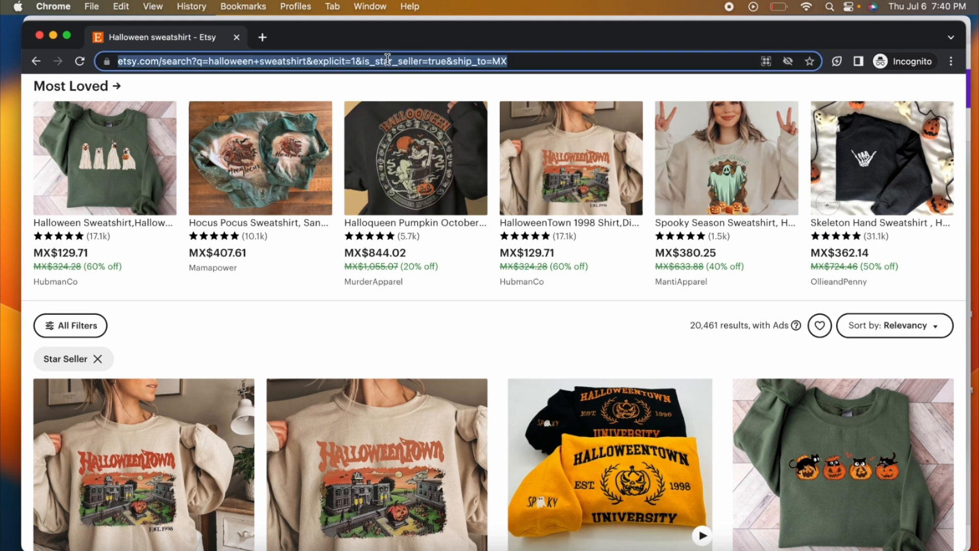
{"action": "left_click", "coordinate": [396, 60]}
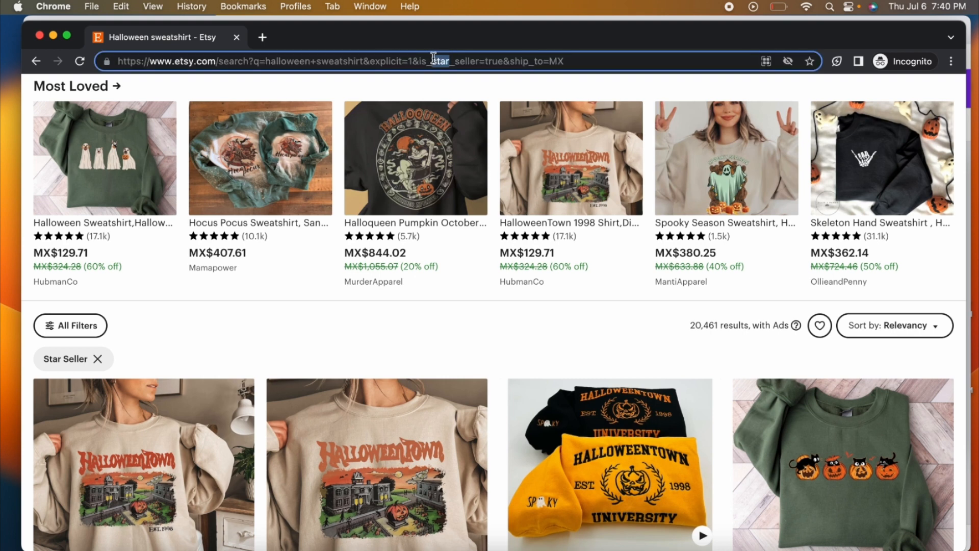
{"action": "type", "text": "best"}
{"action": "key", "text": "Return"}
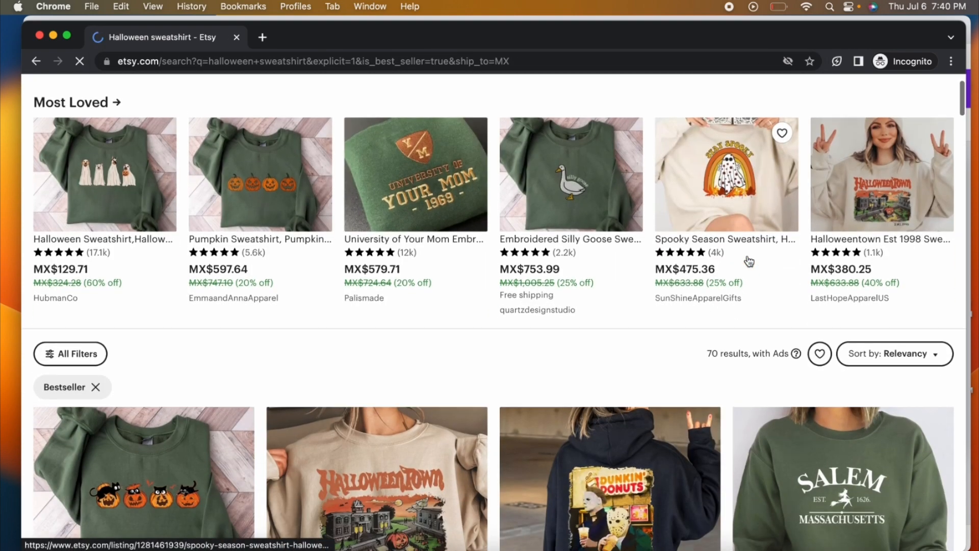
Step: Open the four-pumpkin sweatshirt listing and HubmanCo's black cats sweatshirt listing in separate tabs, returning to the results
{"action": "scroll", "coordinate": [610, 284], "scroll_direction": "down", "scroll_amount": 4}
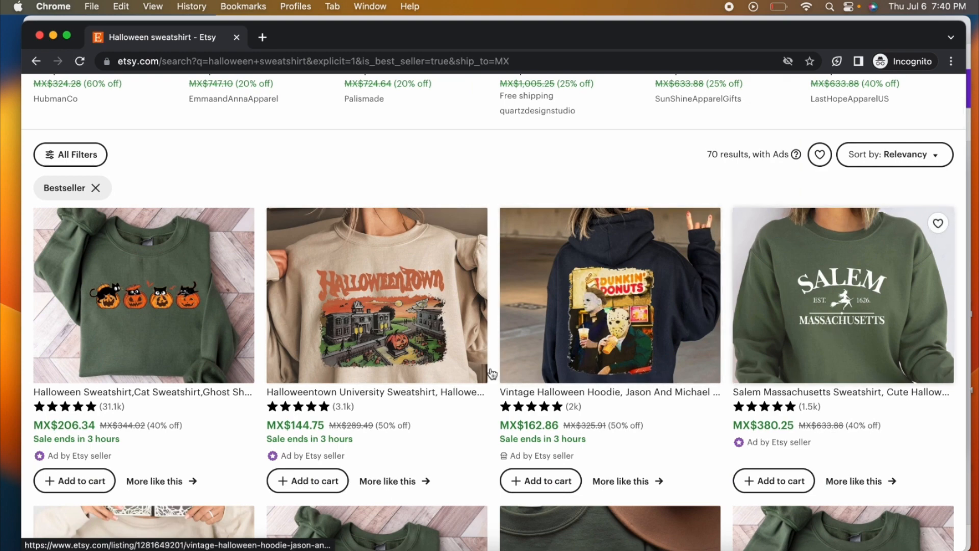
{"action": "scroll", "coordinate": [732, 352], "scroll_direction": "down", "scroll_amount": 5}
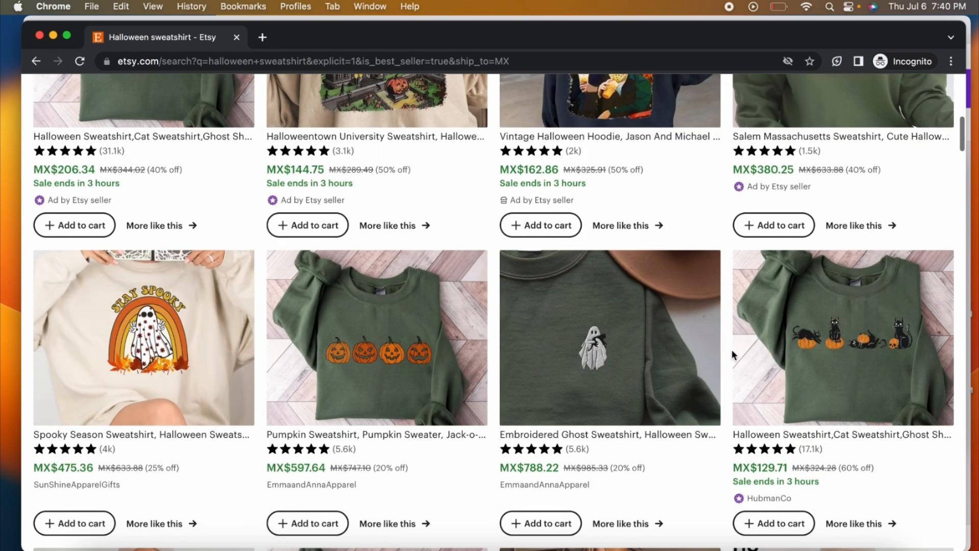
{"action": "scroll", "coordinate": [731, 352], "scroll_direction": "down", "scroll_amount": 2}
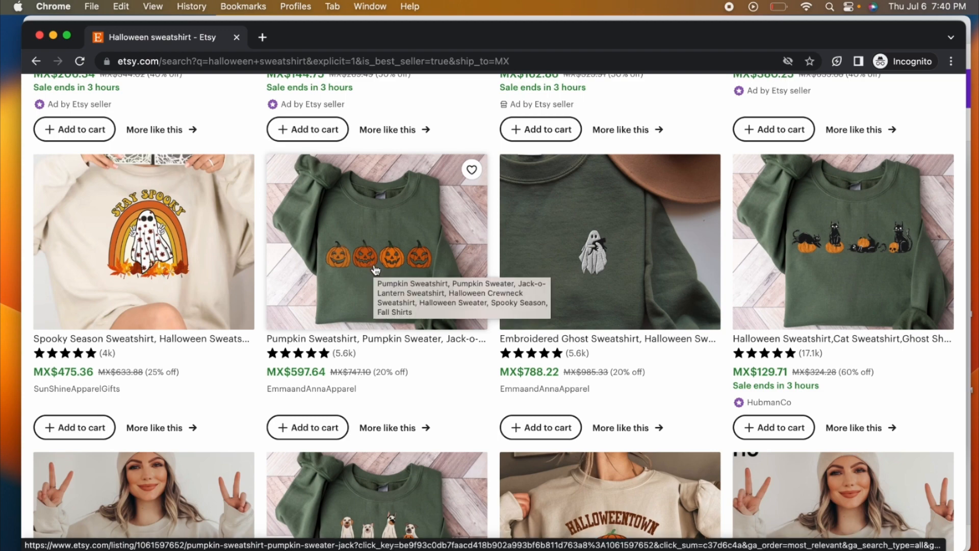
{"action": "left_click", "coordinate": [355, 252]}
{"action": "left_click", "coordinate": [187, 43]}
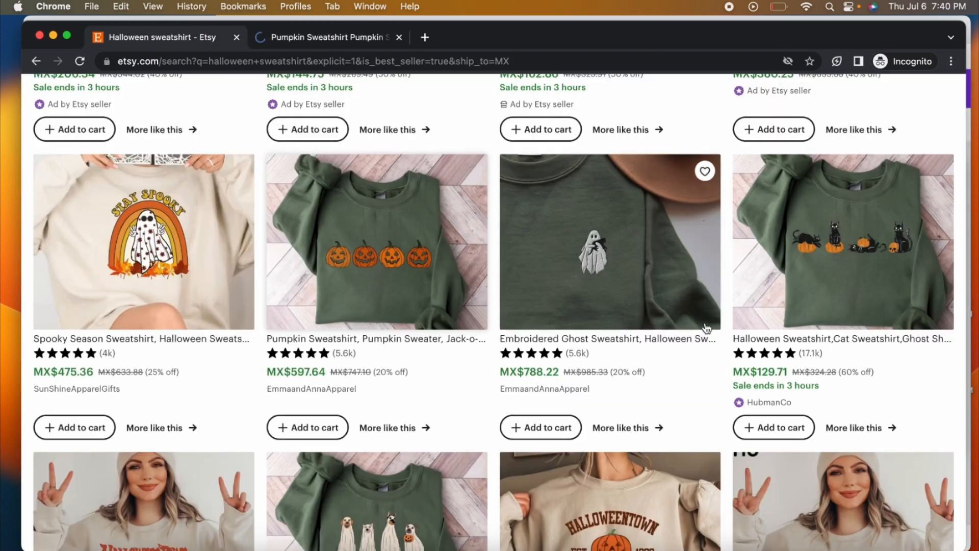
{"action": "left_click", "coordinate": [877, 269]}
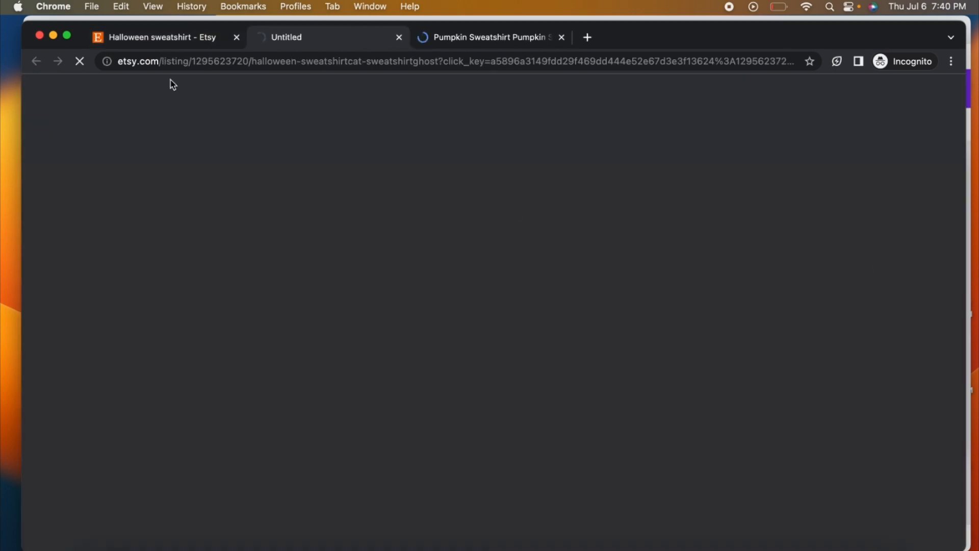
{"action": "left_click", "coordinate": [158, 38]}
Step: Open the Stay Spooky rainbow ghost listing and the ghost dogs sweatshirt listing in separate tabs, returning to the results
{"action": "scroll", "coordinate": [346, 285], "scroll_direction": "down", "scroll_amount": 3}
{"action": "left_click", "coordinate": [181, 223]}
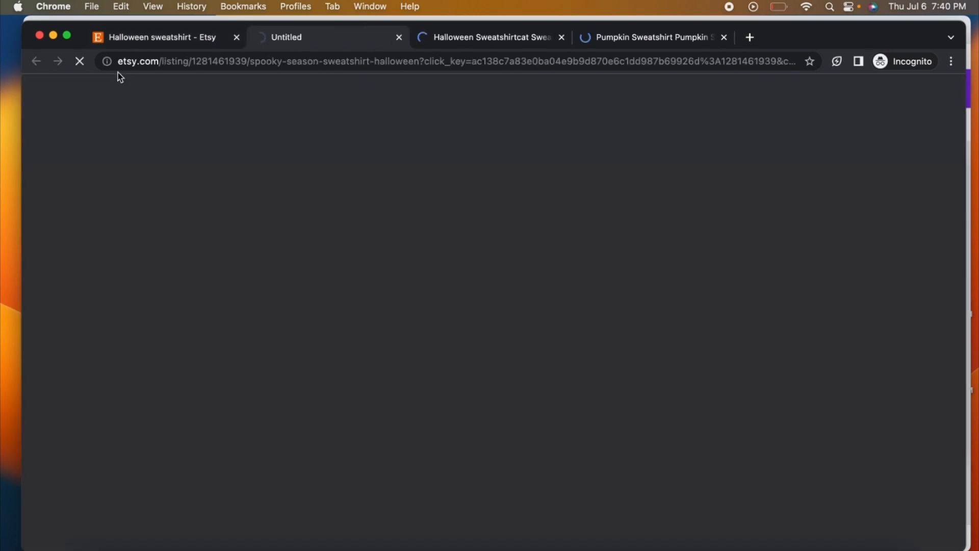
{"action": "left_click", "coordinate": [131, 39]}
{"action": "scroll", "coordinate": [446, 313], "scroll_direction": "down", "scroll_amount": 5}
{"action": "scroll", "coordinate": [446, 314], "scroll_direction": "down", "scroll_amount": 2}
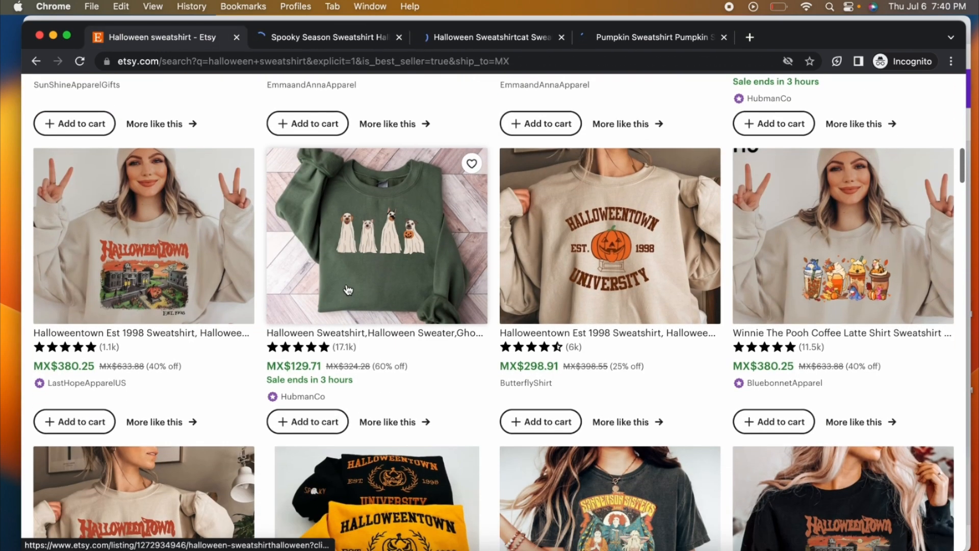
{"action": "left_click", "coordinate": [414, 269]}
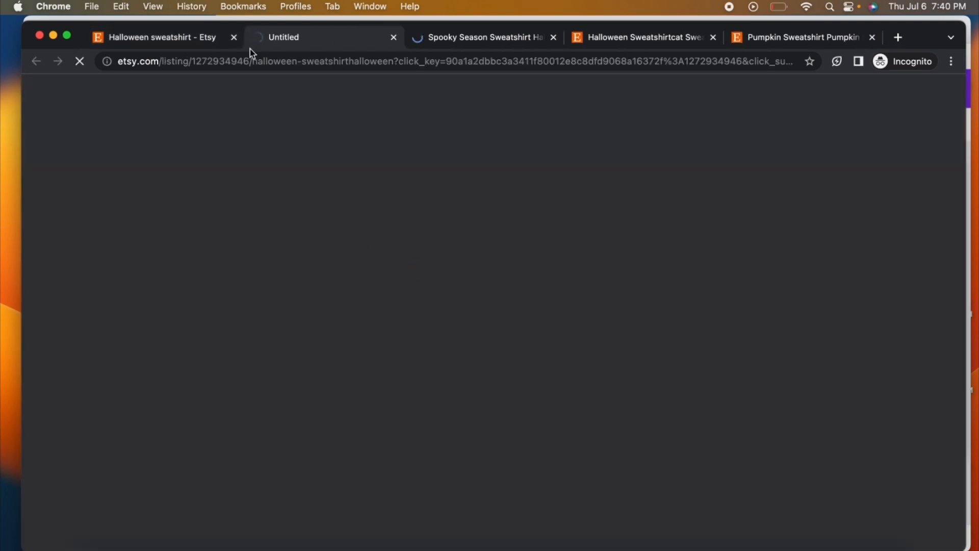
{"action": "left_click", "coordinate": [188, 37]}
Step: Browse the rest of the bestseller results for popular Halloween sweatshirt designs
{"action": "scroll", "coordinate": [524, 321], "scroll_direction": "down", "scroll_amount": 1}
{"action": "scroll", "coordinate": [524, 322], "scroll_direction": "down", "scroll_amount": 6}
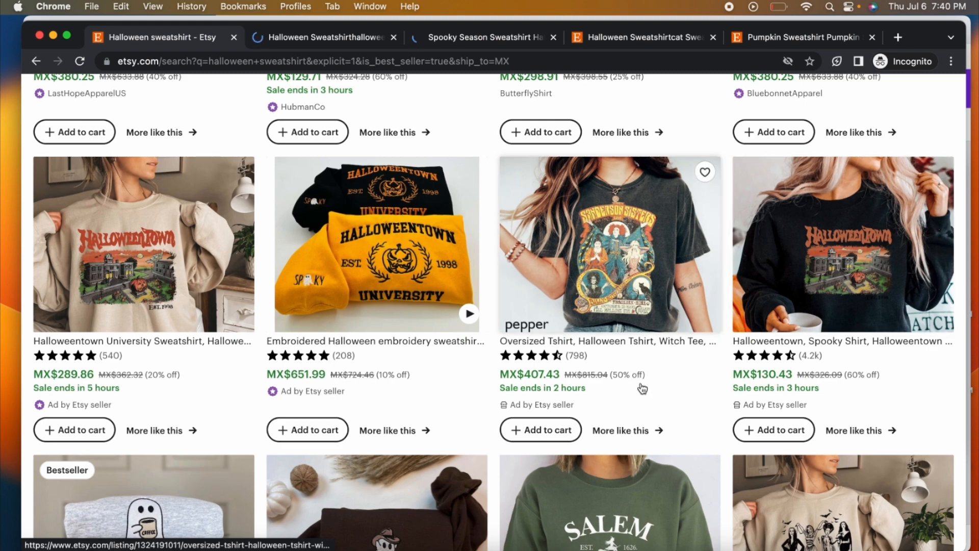
{"action": "scroll", "coordinate": [643, 389], "scroll_direction": "down", "scroll_amount": 5}
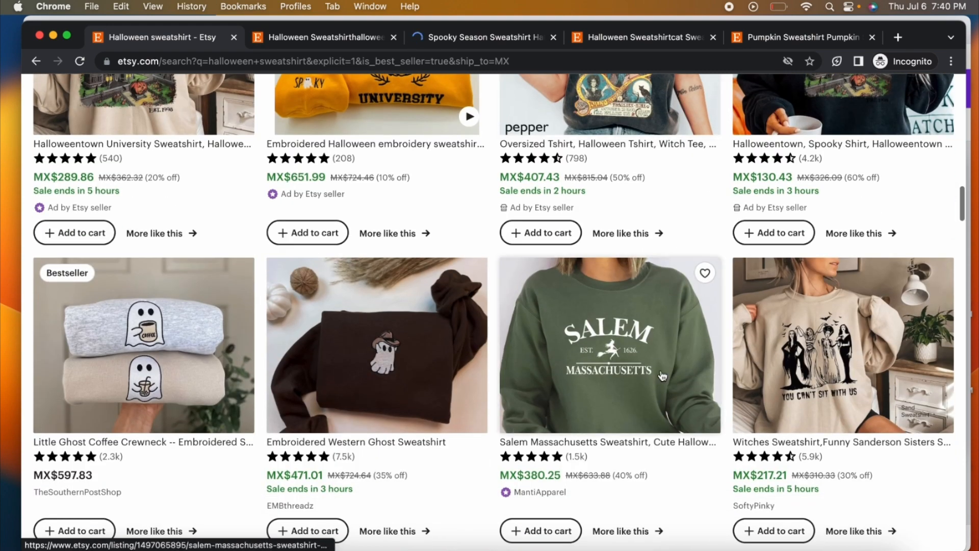
{"action": "scroll", "coordinate": [663, 376], "scroll_direction": "down", "scroll_amount": 6}
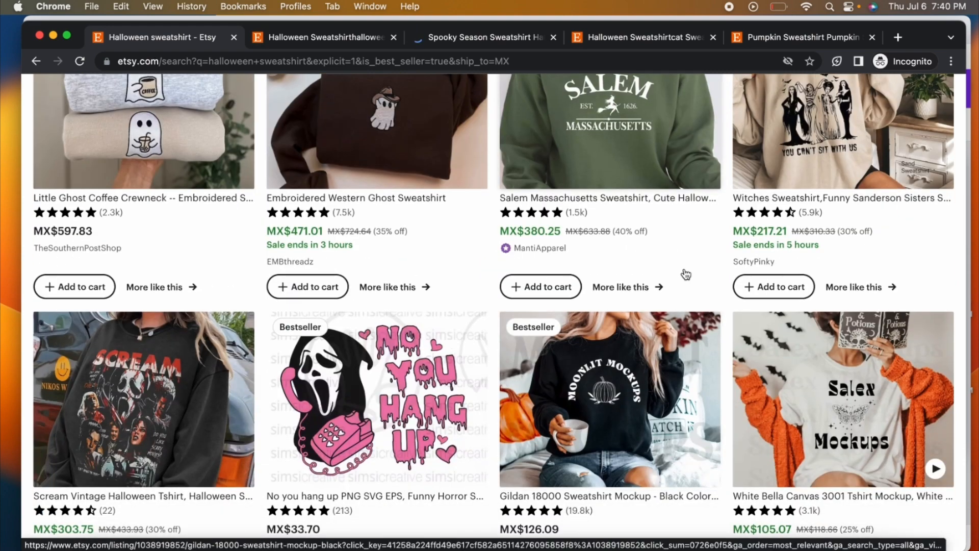
{"action": "scroll", "coordinate": [679, 285], "scroll_direction": "down", "scroll_amount": 7}
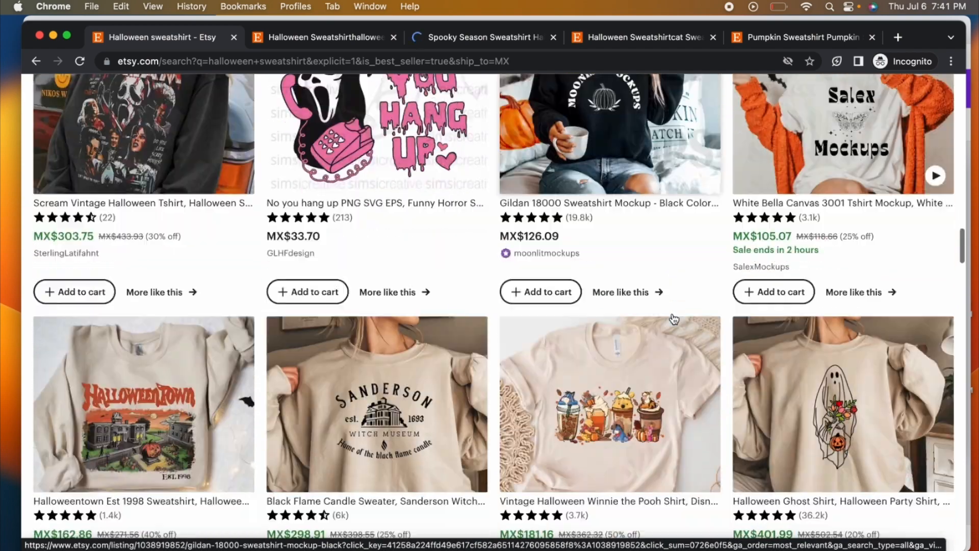
{"action": "scroll", "coordinate": [674, 319], "scroll_direction": "down", "scroll_amount": 12}
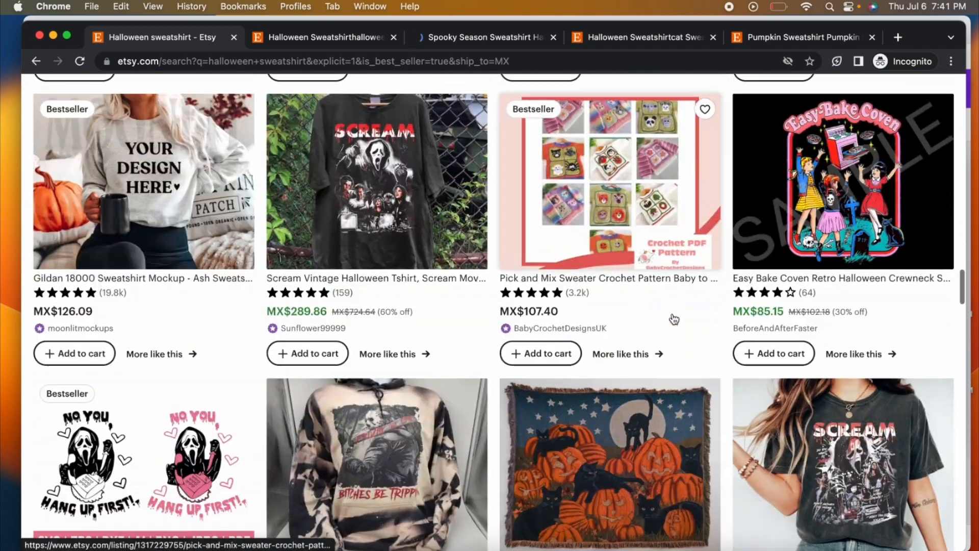
{"action": "scroll", "coordinate": [674, 319], "scroll_direction": "down", "scroll_amount": 13}
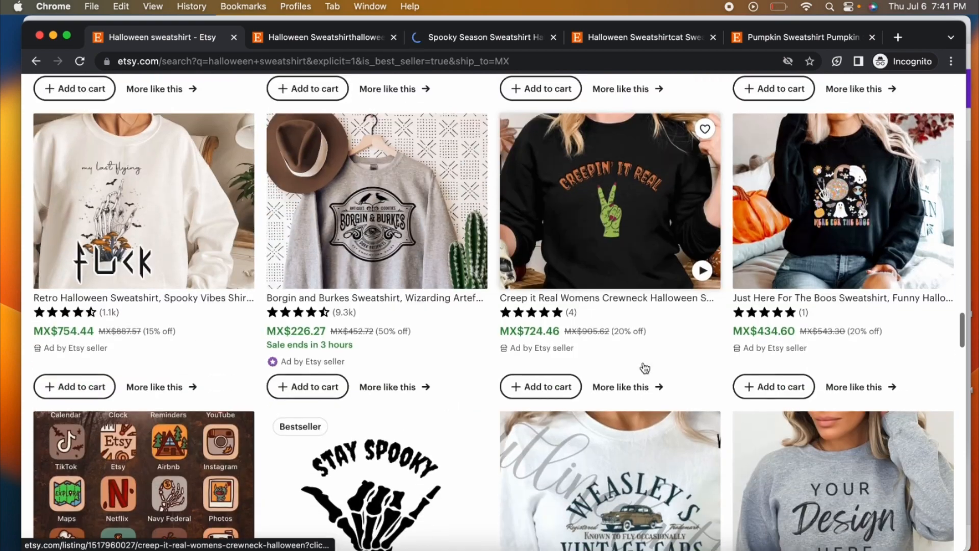
{"action": "scroll", "coordinate": [645, 367], "scroll_direction": "down", "scroll_amount": 13}
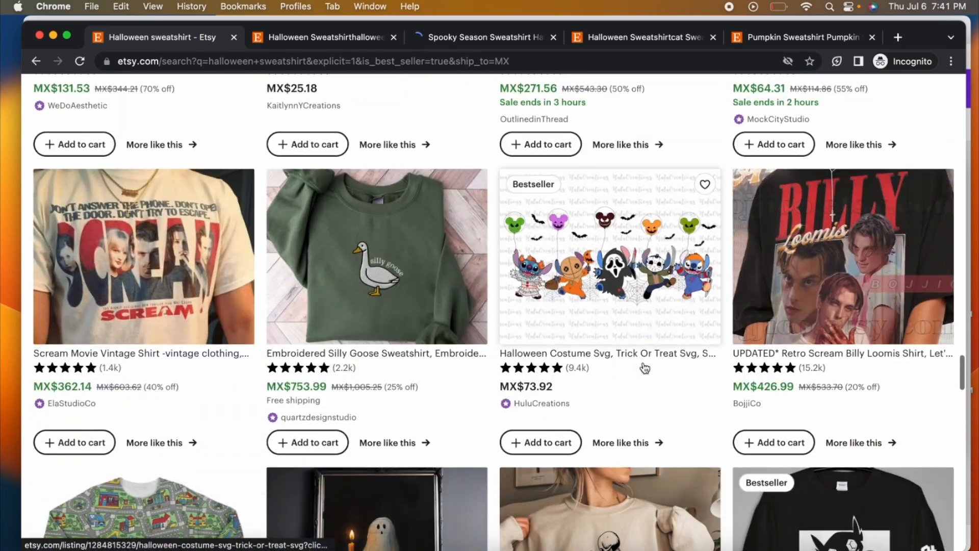
{"action": "scroll", "coordinate": [644, 368], "scroll_direction": "down", "scroll_amount": 2}
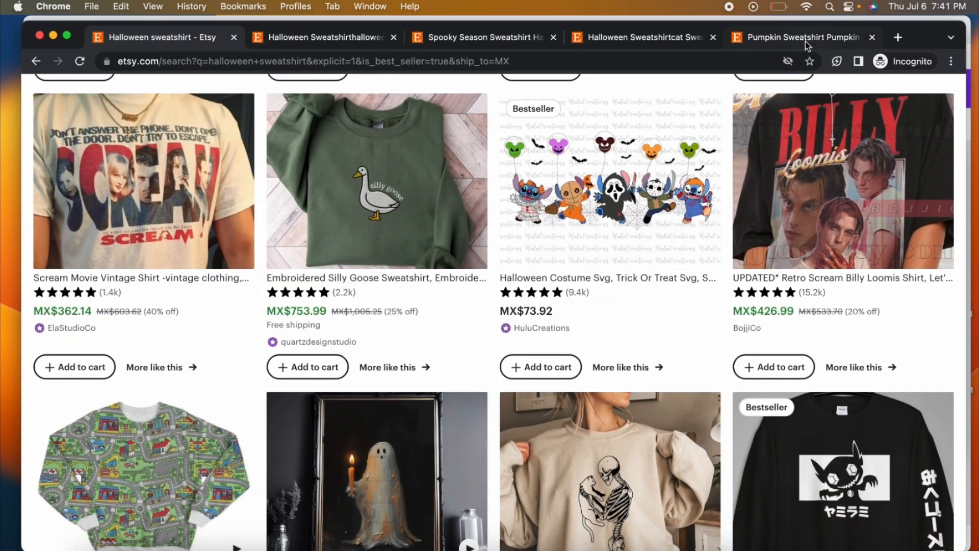
Step: Examine the pumpkin sweatshirt listing's reviews, listing date, favorites and price
{"action": "left_click", "coordinate": [808, 43]}
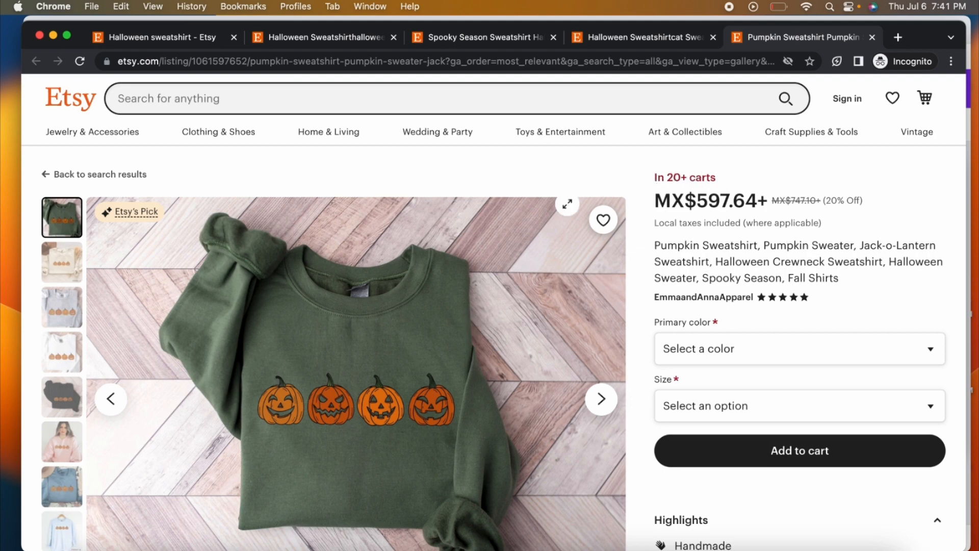
{"action": "scroll", "coordinate": [527, 222], "scroll_direction": "down", "scroll_amount": 7}
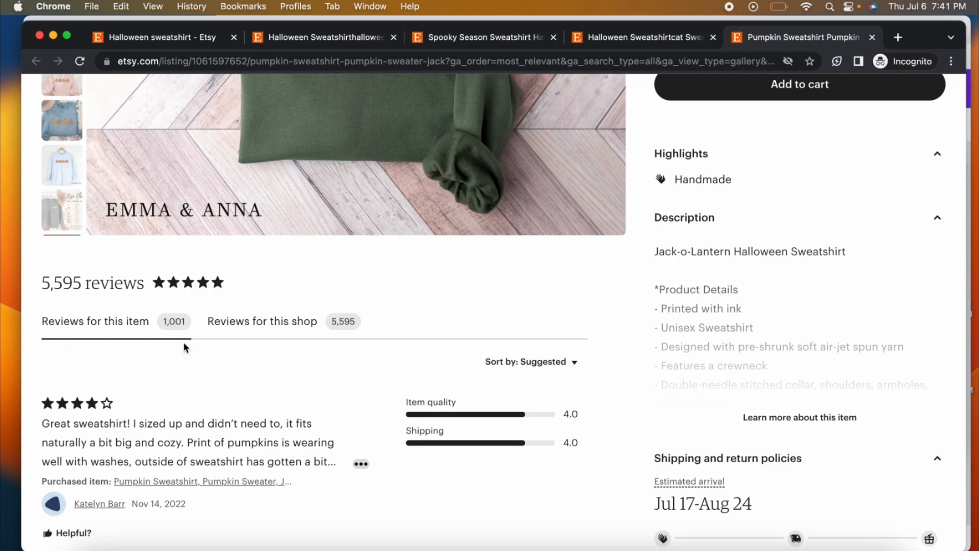
{"action": "scroll", "coordinate": [253, 344], "scroll_direction": "down", "scroll_amount": 20}
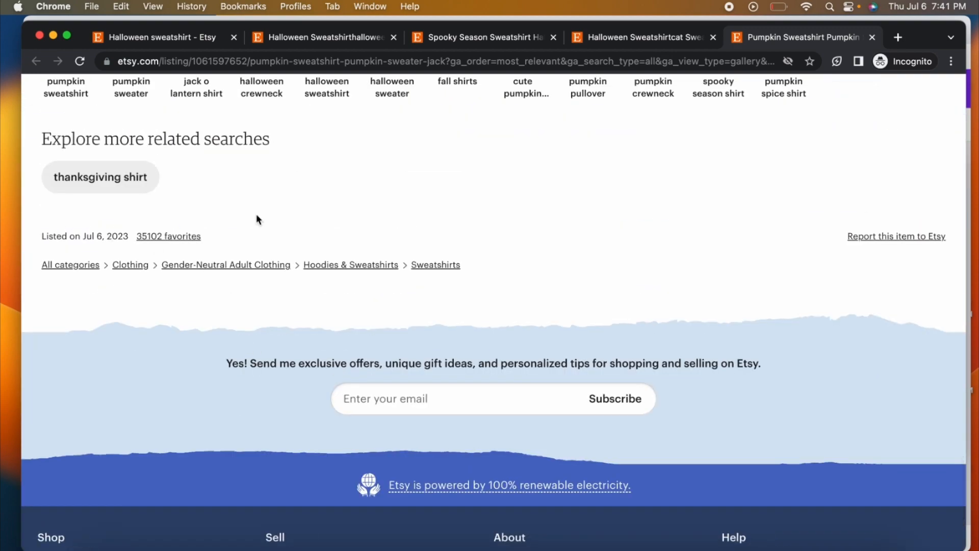
{"action": "scroll", "coordinate": [412, 213], "scroll_direction": "up", "scroll_amount": 20}
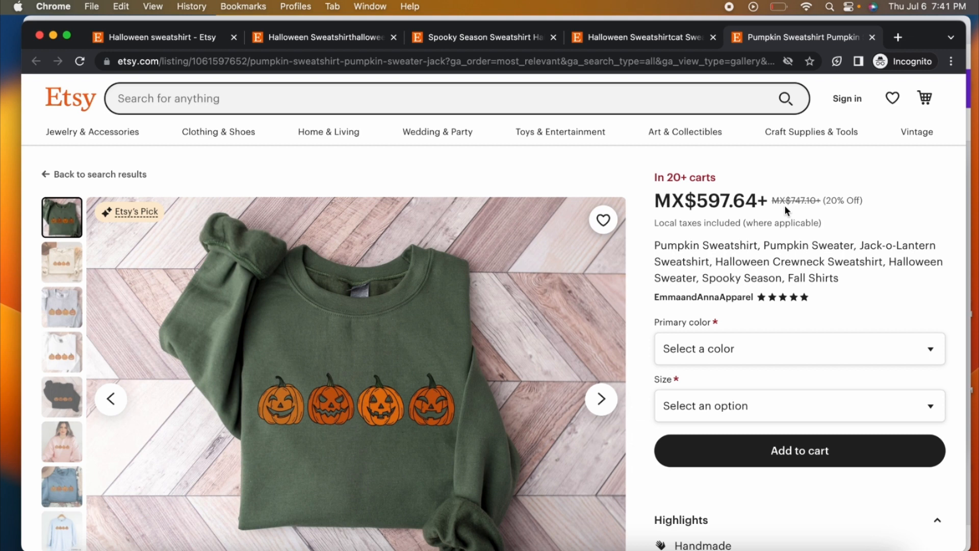
Step: Review the black cats, Stay Spooky and ghost dogs sweatshirt listings in their open tabs
{"action": "left_click", "coordinate": [629, 39]}
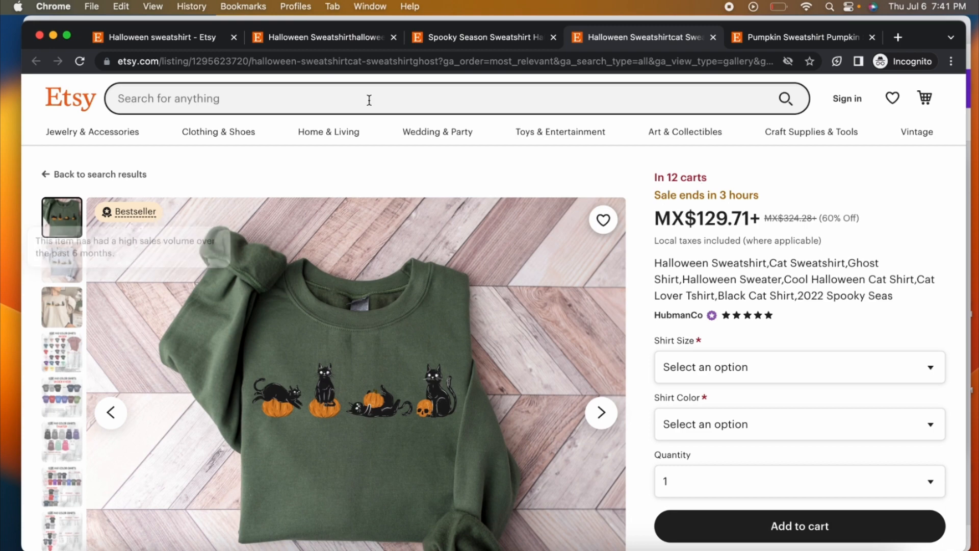
{"action": "left_click", "coordinate": [438, 37]}
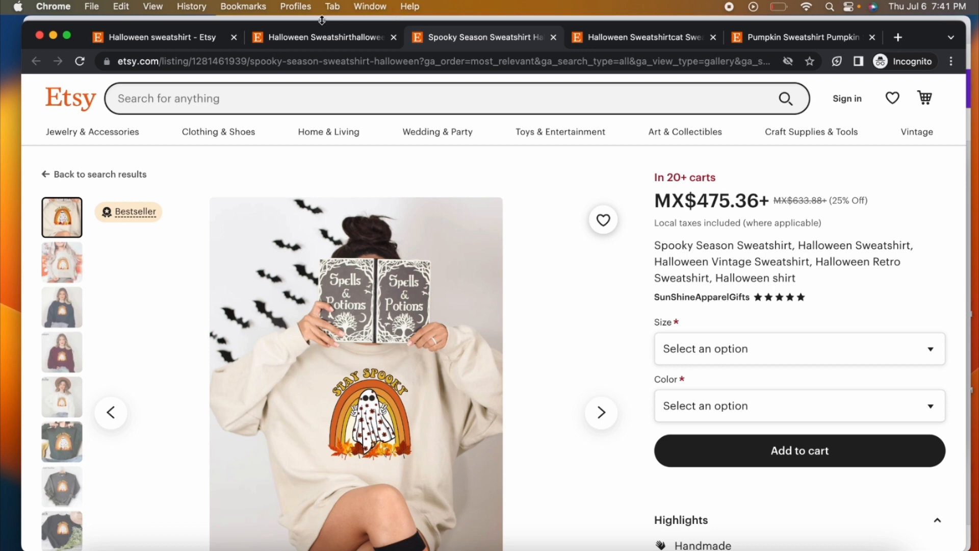
{"action": "left_click", "coordinate": [311, 42]}
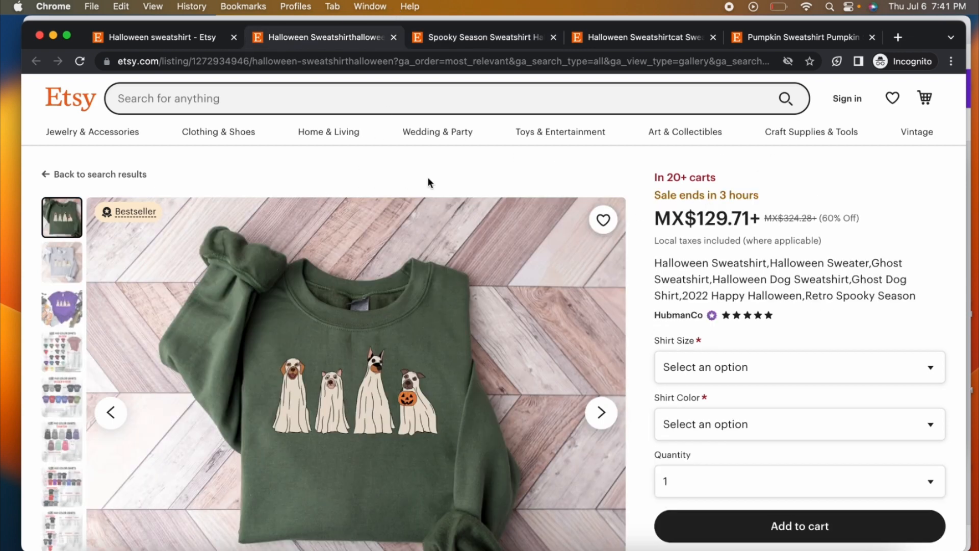
{"action": "scroll", "coordinate": [485, 154], "scroll_direction": "down", "scroll_amount": 1}
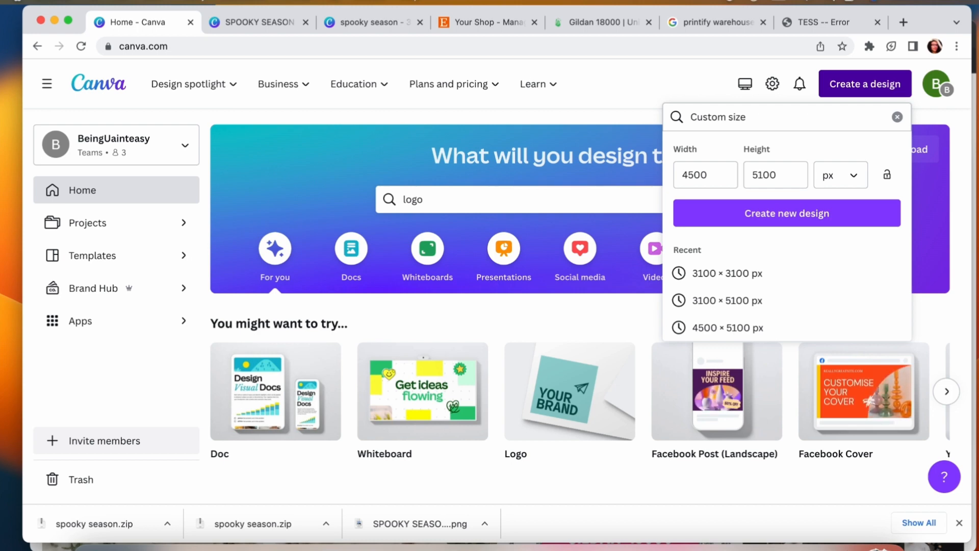
Step: Switch to Printify and open the Gildan 18000 Unisex Heavy Blend Crewneck Sweatshirt from the women's sweatshirts catalog
{"action": "left_click", "coordinate": [594, 19]}
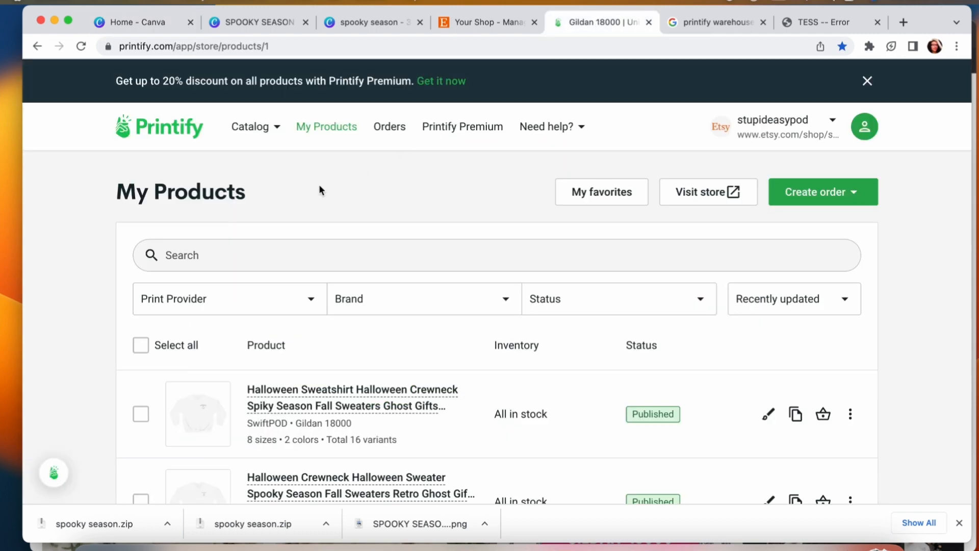
{"action": "left_click", "coordinate": [250, 126]}
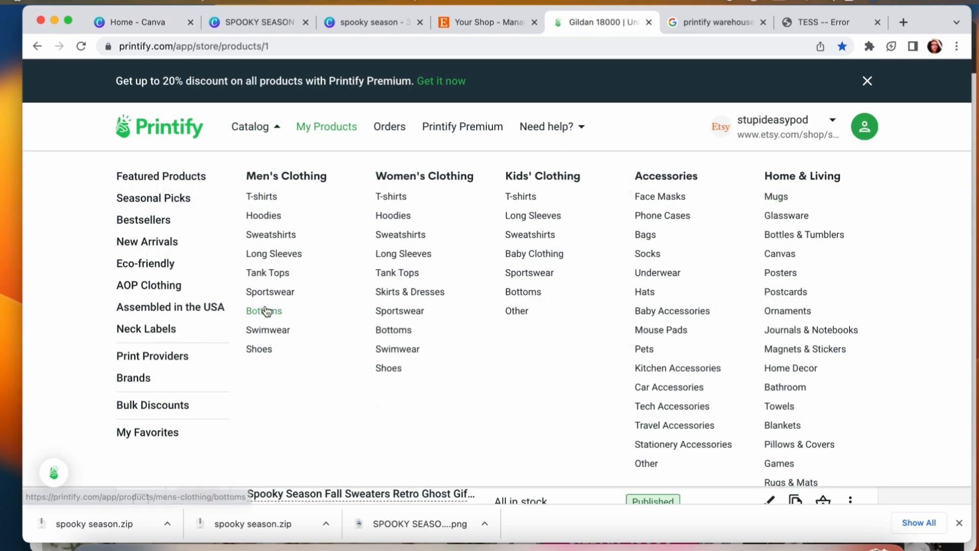
{"action": "left_click", "coordinate": [413, 238]}
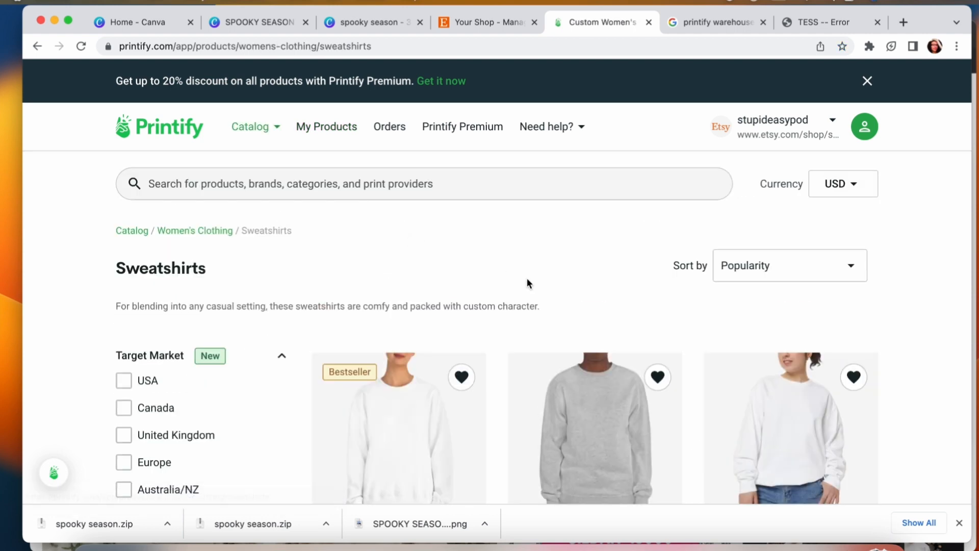
{"action": "scroll", "coordinate": [464, 343], "scroll_direction": "down", "scroll_amount": 3}
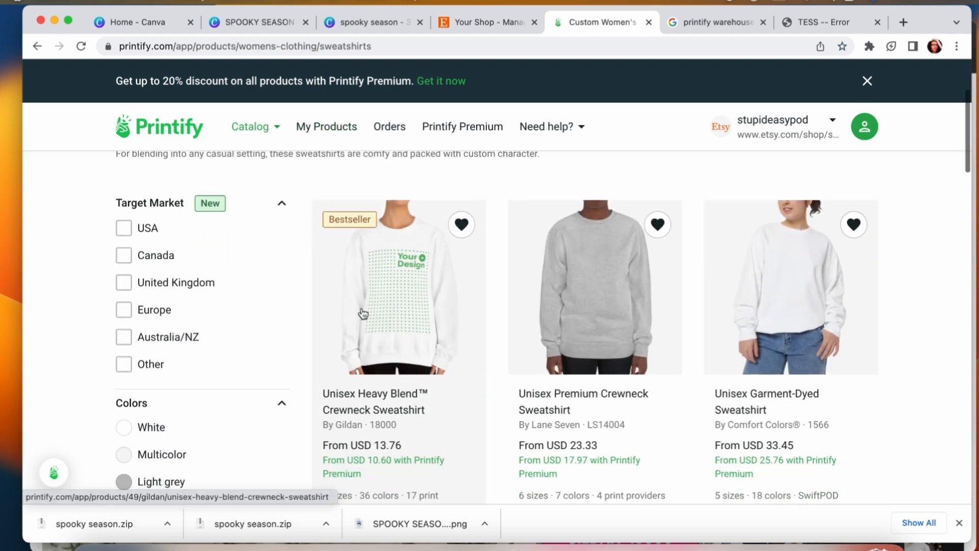
{"action": "left_click", "coordinate": [359, 341]}
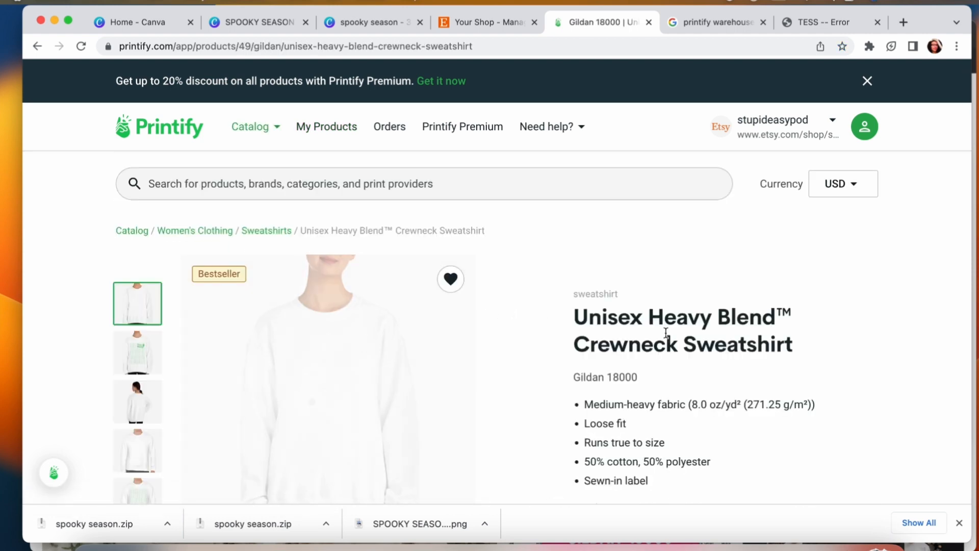
Step: Start designing the sweatshirt with print provider Monster Digital and check the print area size in the print file requirements
{"action": "scroll", "coordinate": [665, 337], "scroll_direction": "down", "scroll_amount": 1}
{"action": "scroll", "coordinate": [666, 338], "scroll_direction": "down", "scroll_amount": 10}
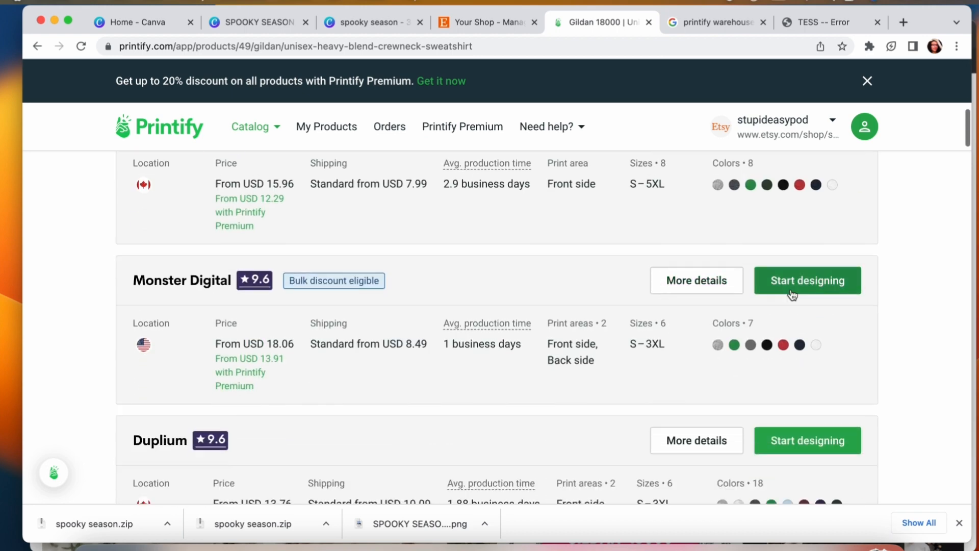
{"action": "left_click", "coordinate": [810, 286]}
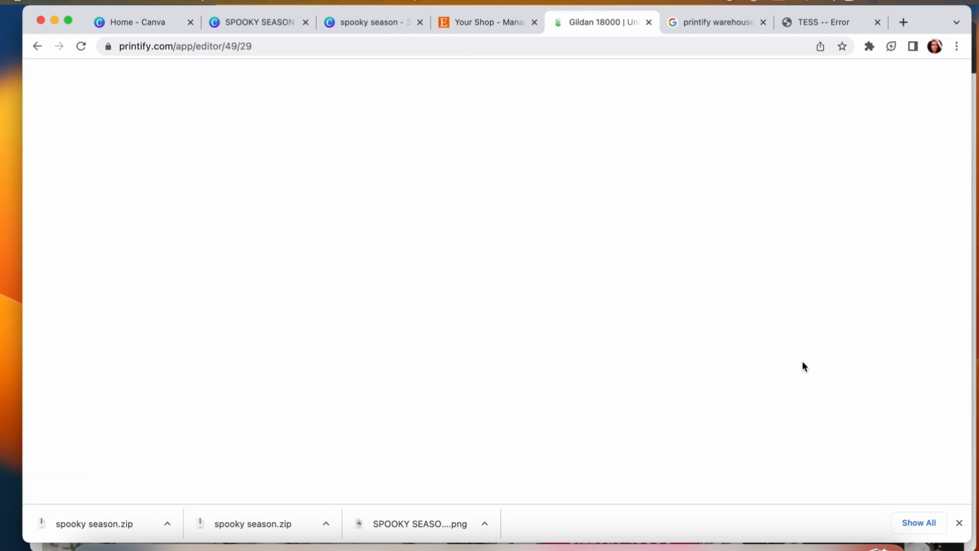
{"action": "scroll", "coordinate": [830, 341], "scroll_direction": "down", "scroll_amount": 4}
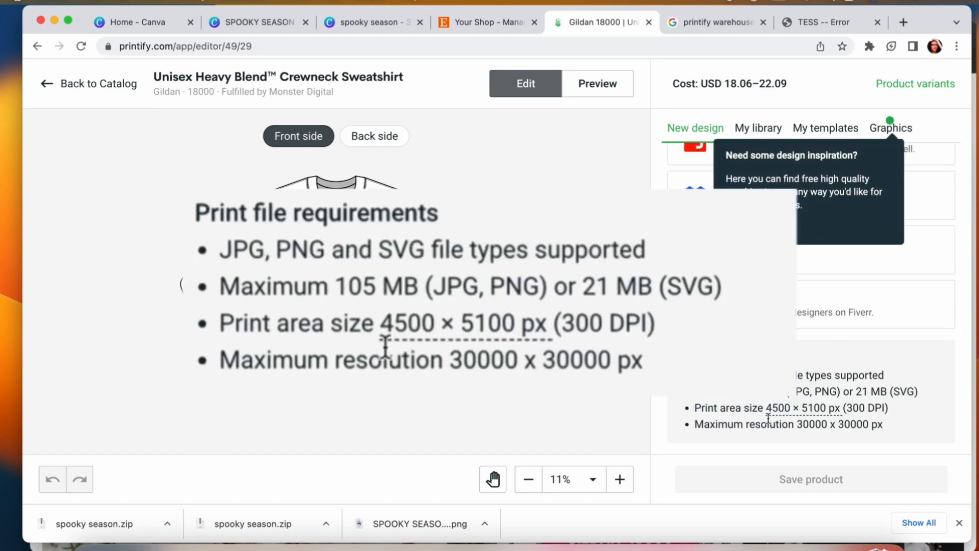
{"action": "mouse_move", "coordinate": [817, 408]}
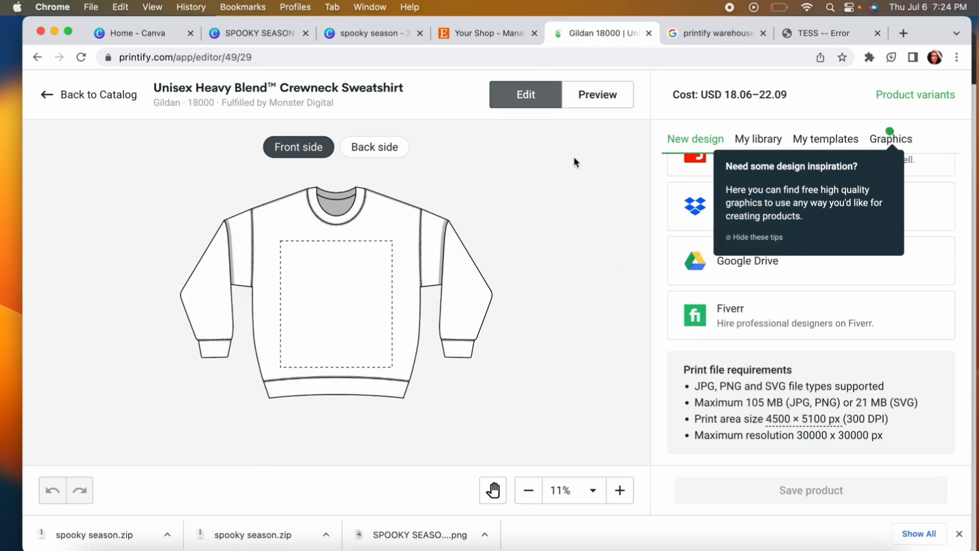
Step: Switch to the Canva home page and create a new custom-size design of 4500 × 5100 px
{"action": "left_click", "coordinate": [258, 32]}
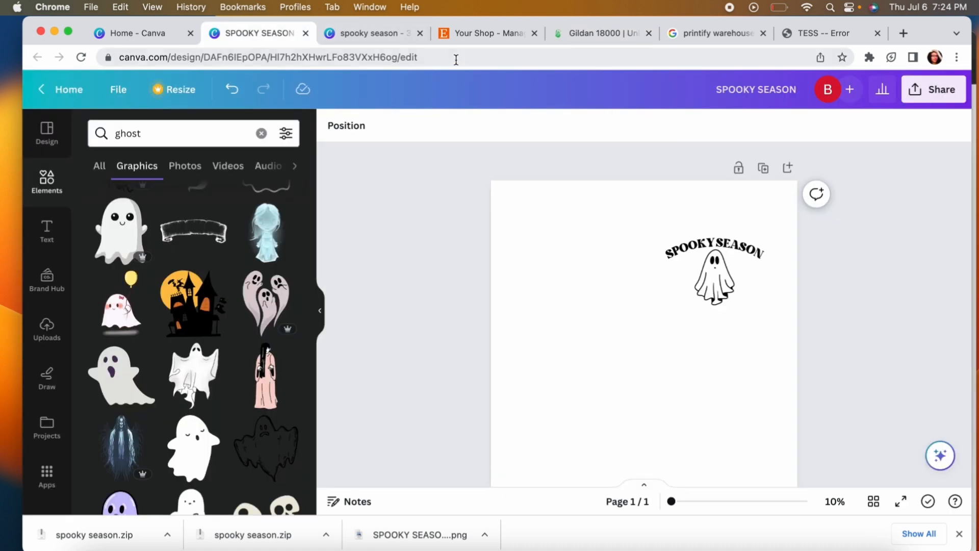
{"action": "left_click", "coordinate": [138, 33]}
{"action": "left_click", "coordinate": [677, 192]}
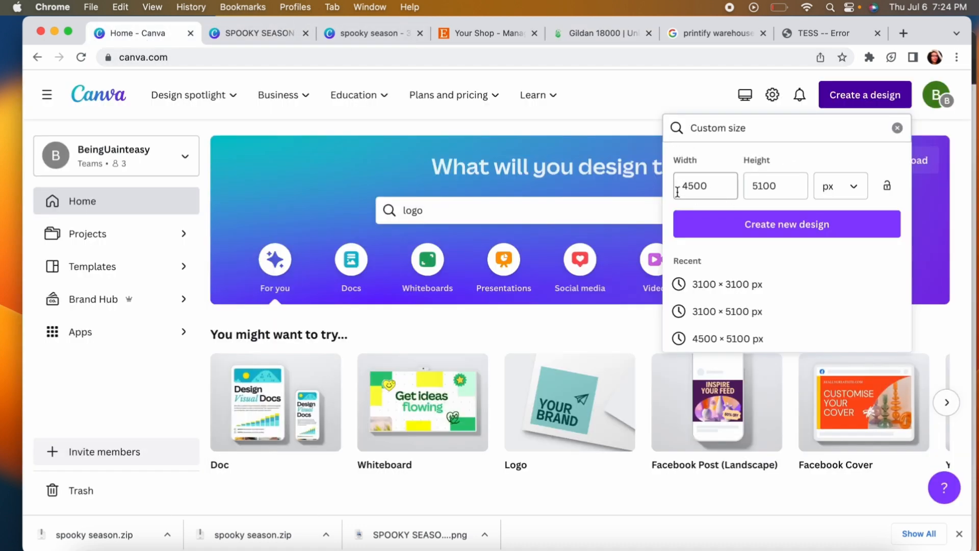
{"action": "left_click", "coordinate": [803, 228]}
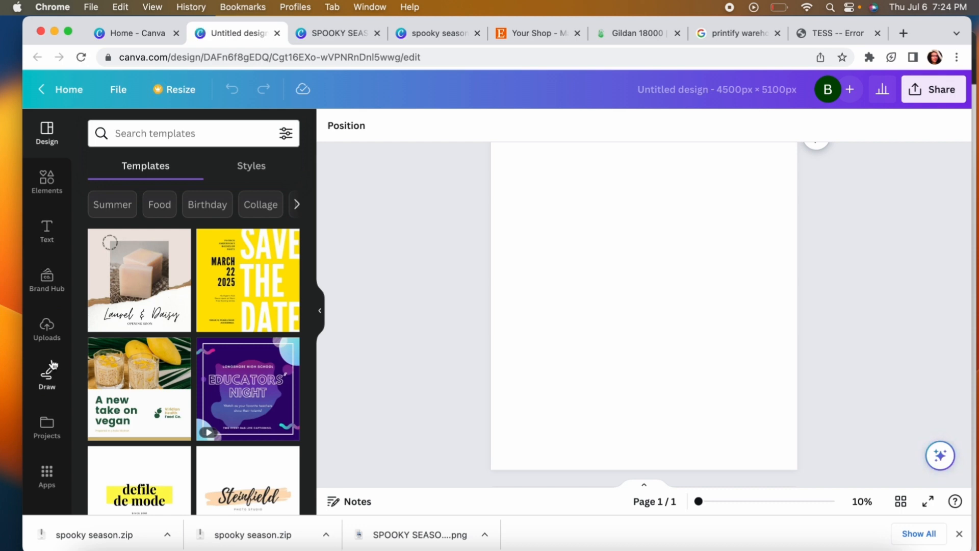
Step: Add a heading reading "STAY SPOOKY" to the blank page and enlarge it to a font size of about 345
{"action": "left_click", "coordinate": [46, 233]}
{"action": "left_click", "coordinate": [174, 237]}
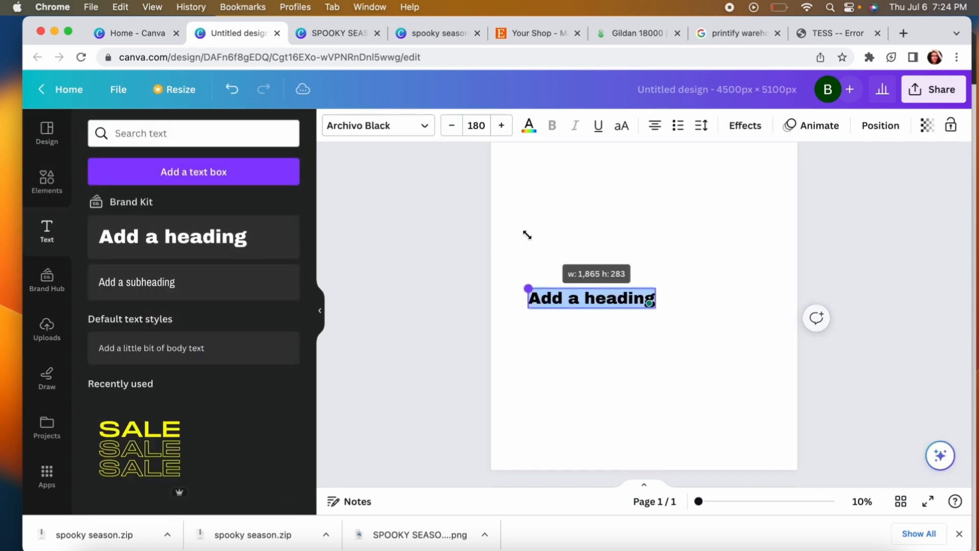
{"action": "type", "text": "STAY SP"}
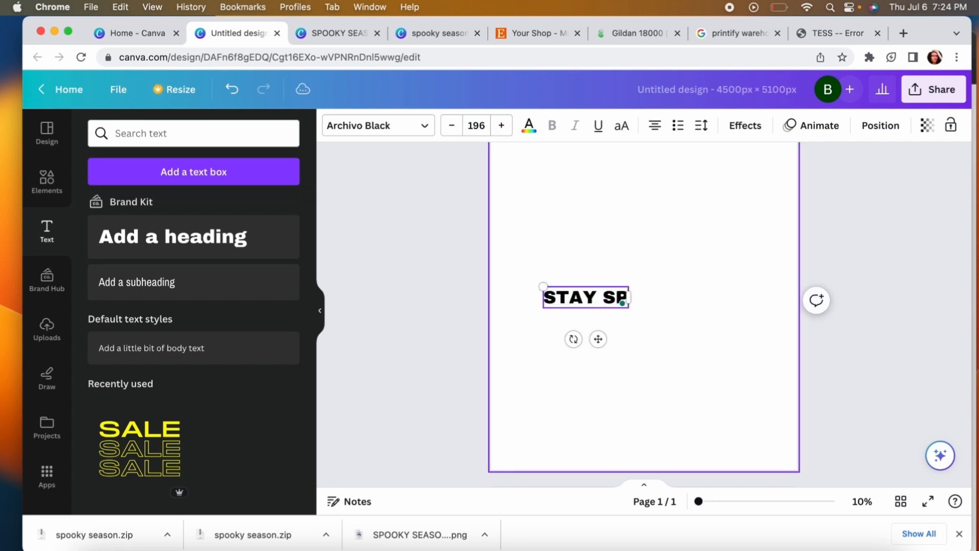
{"action": "type", "text": "OOKY"}
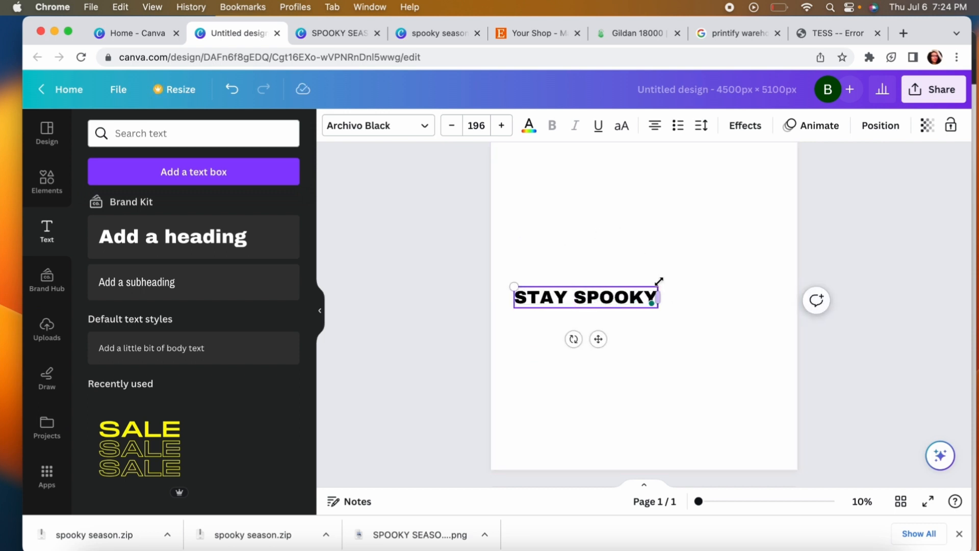
{"action": "left_click_drag", "start_coordinate": [665, 276], "coordinate": [763, 225]}
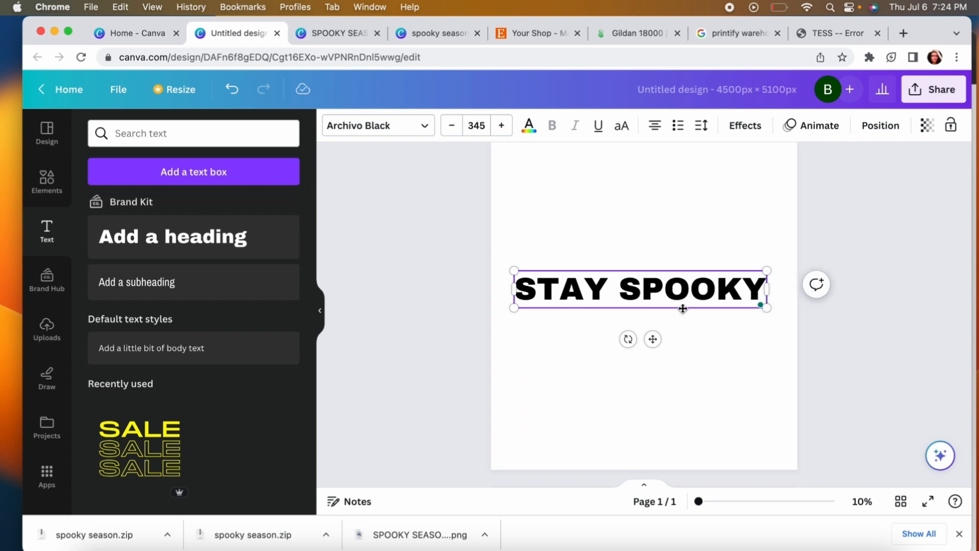
Step: Open the USPTO trademark search page in a new browser tab and go to the TESS Basic Word Mark Search
{"action": "left_click", "coordinate": [904, 33]}
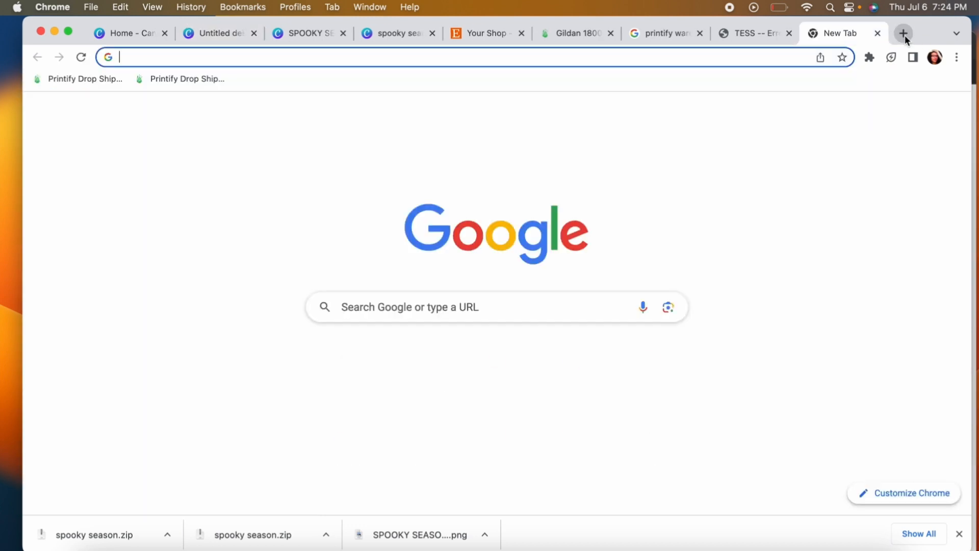
{"action": "type", "text": "TRA"}
{"action": "key", "text": "Return"}
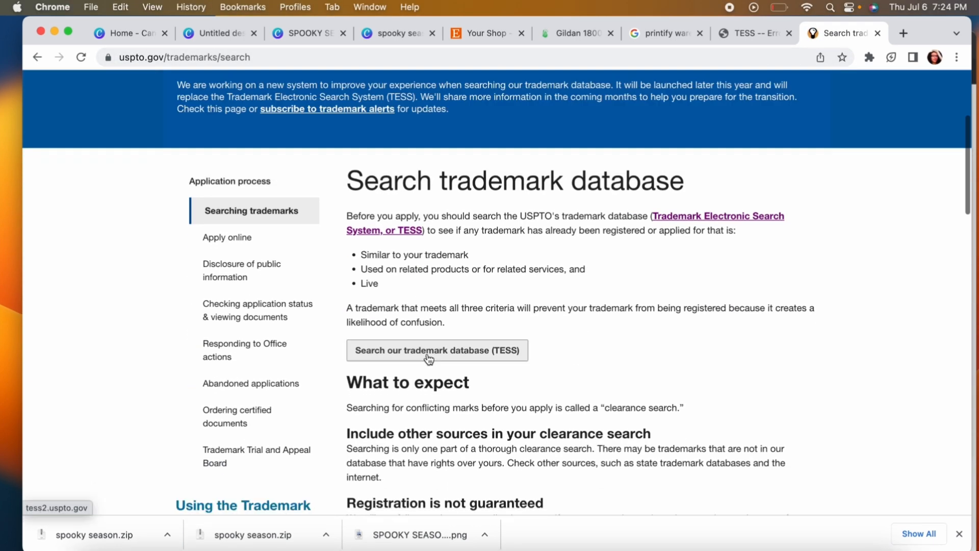
{"action": "left_click", "coordinate": [428, 359]}
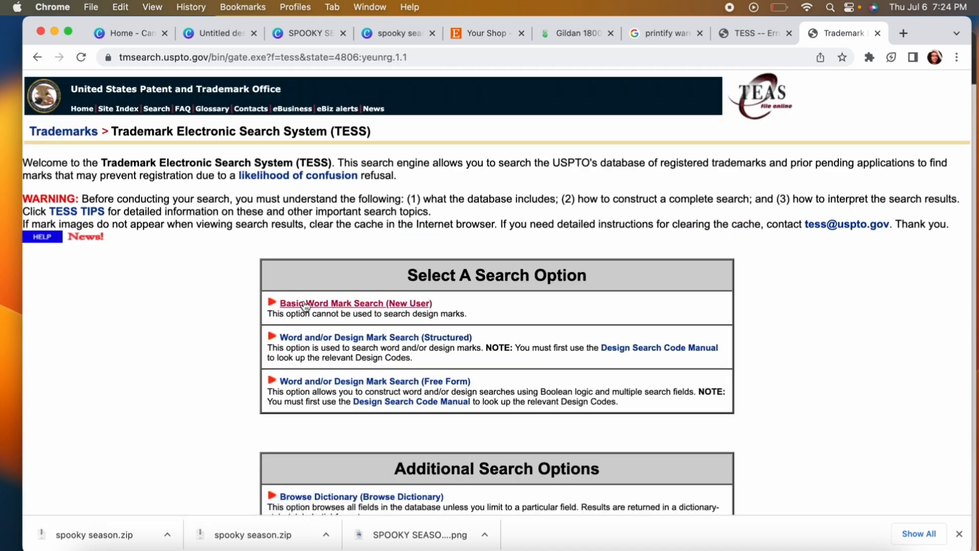
{"action": "left_click", "coordinate": [285, 304]}
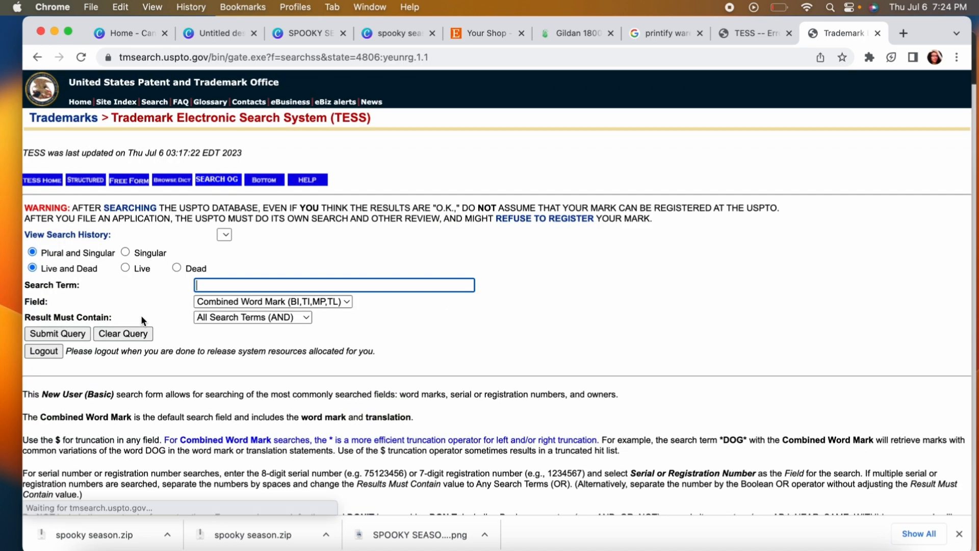
Step: Search live trademarks for "STAY SPOOKY" and read the record's goods and services and live/dead status
{"action": "left_click", "coordinate": [125, 268]}
{"action": "key", "text": "Tab"}
{"action": "type", "text": "STAY SPOOKY"}
{"action": "key", "text": "Return"}
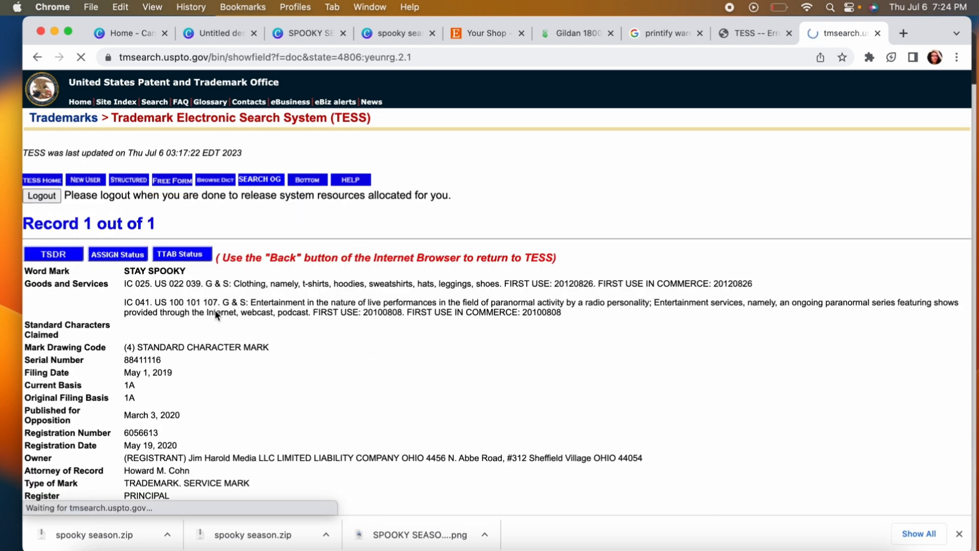
{"action": "scroll", "coordinate": [278, 272], "scroll_direction": "down", "scroll_amount": 3}
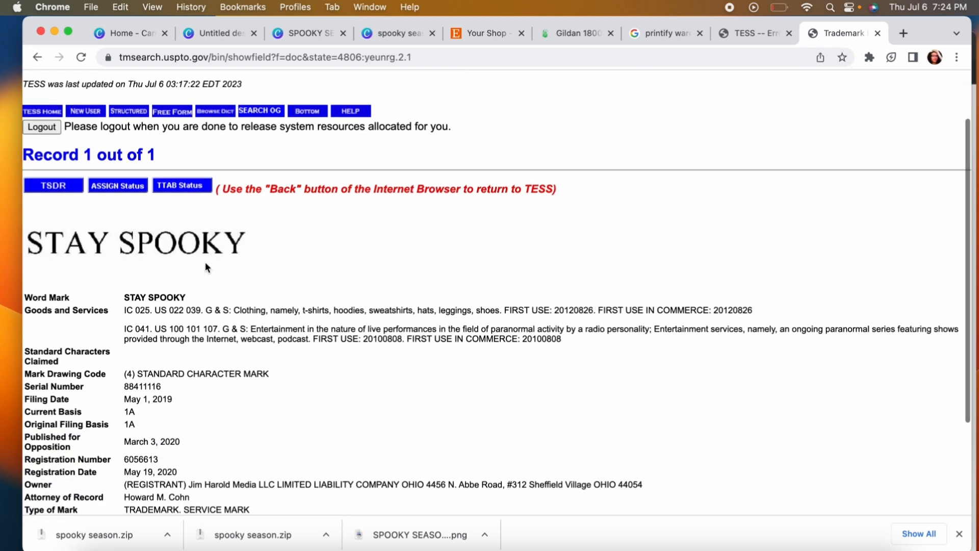
{"action": "scroll", "coordinate": [207, 267], "scroll_direction": "down", "scroll_amount": 1}
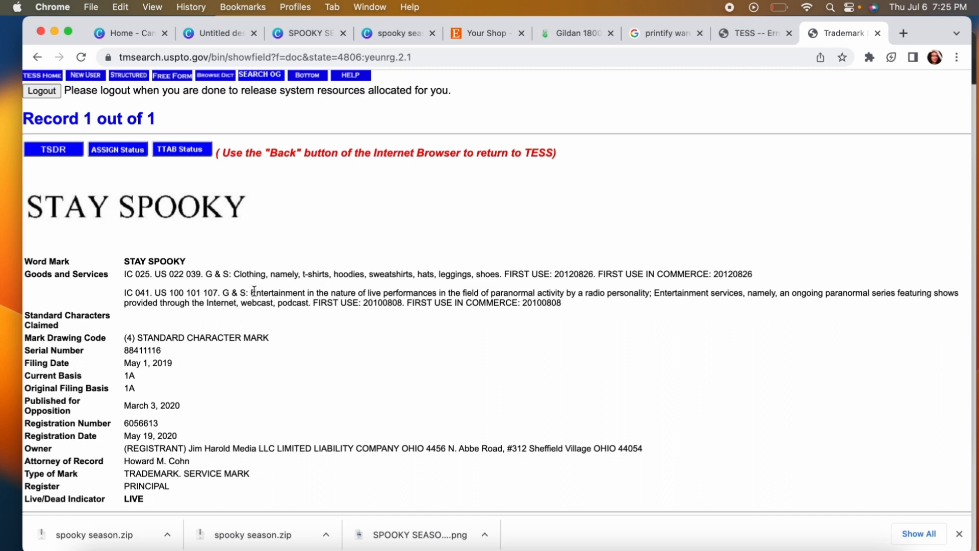
Step: Return to the trademark search form and search live marks for "SPOOKY SEASON"
{"action": "left_click", "coordinate": [33, 57]}
{"action": "left_click", "coordinate": [267, 285]}
{"action": "key", "text": "shift+alt+Left"}
{"action": "key", "text": "shift+alt+Left"}
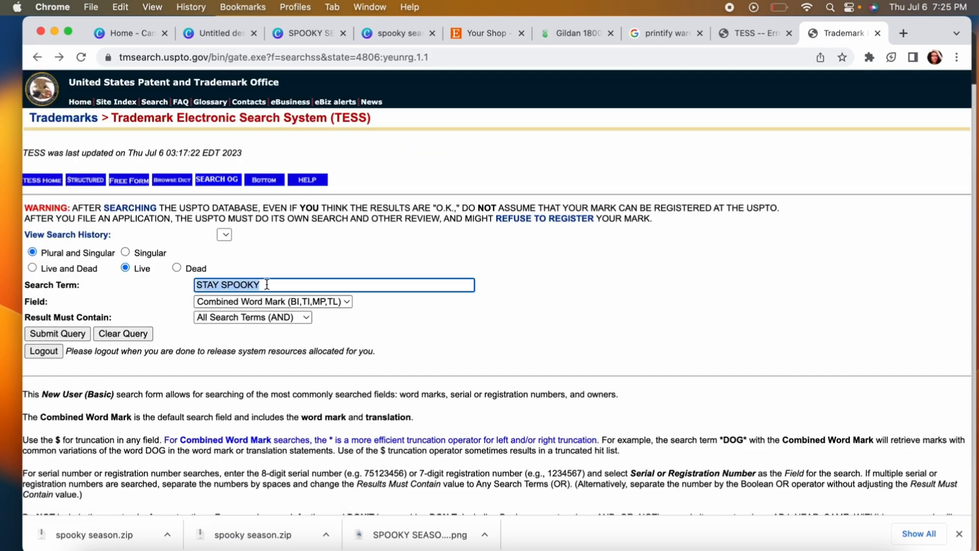
{"action": "type", "text": "SPOOKY SEASON"}
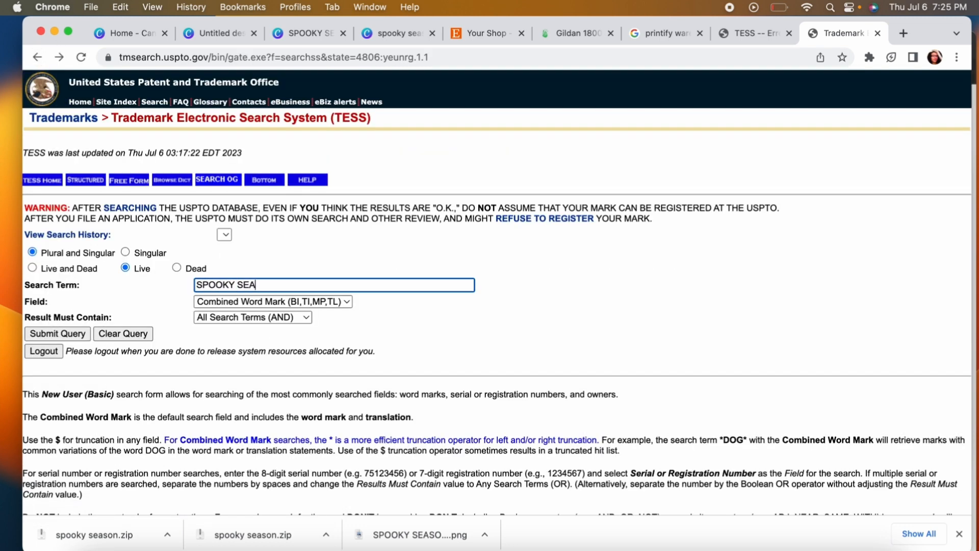
{"action": "key", "text": "Return"}
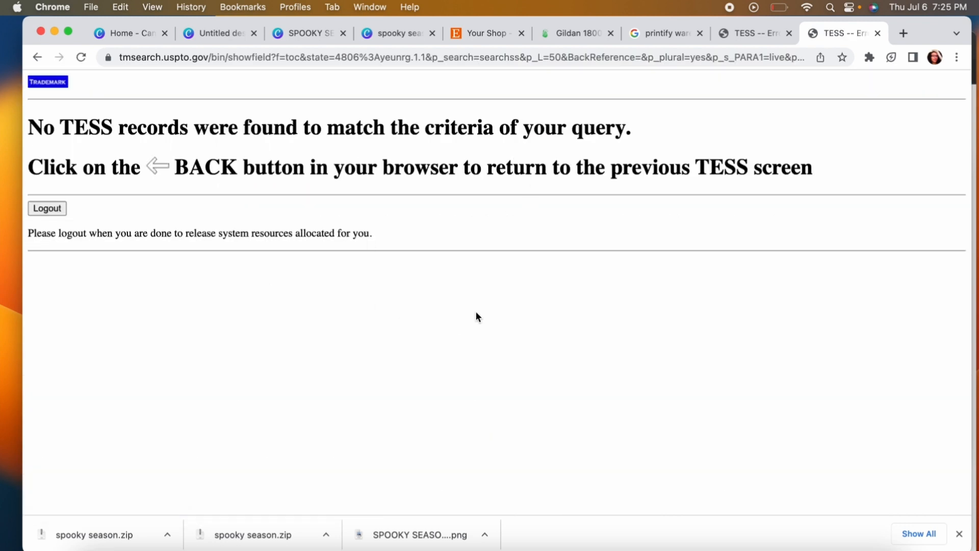
Step: Back in the Canva design, change the heading to "SPOOKY SEASON" on one line and scale it to about size 264
{"action": "left_click", "coordinate": [214, 36]}
{"action": "double_click", "coordinate": [612, 281]}
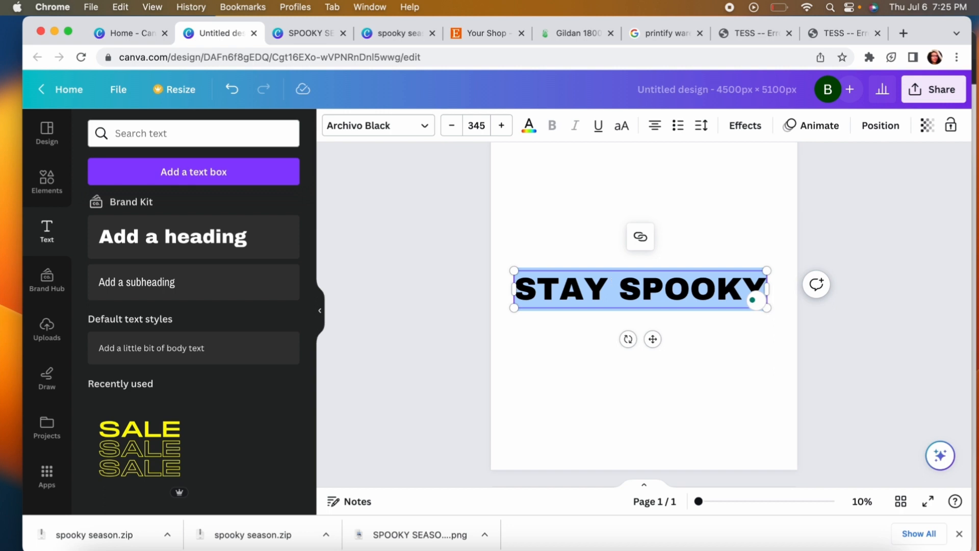
{"action": "type", "text": "SPOOKY SEASON"}
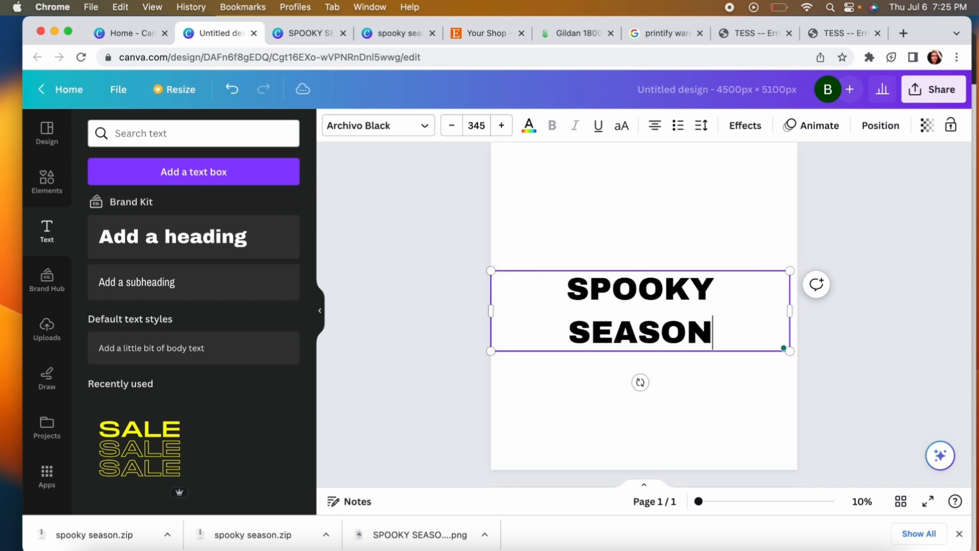
{"action": "left_click_drag", "start_coordinate": [790, 311], "coordinate": [886, 310]}
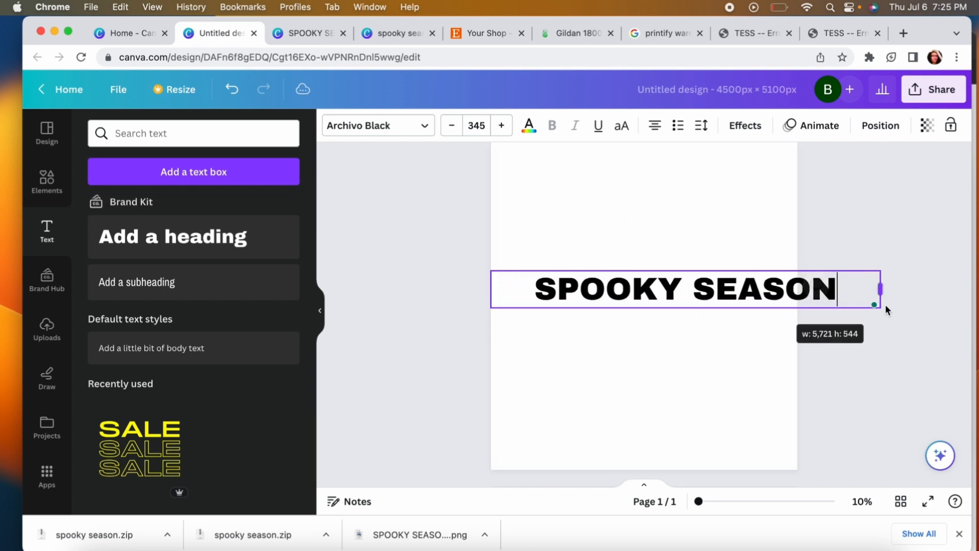
{"action": "left_click_drag", "start_coordinate": [881, 271], "coordinate": [789, 279]}
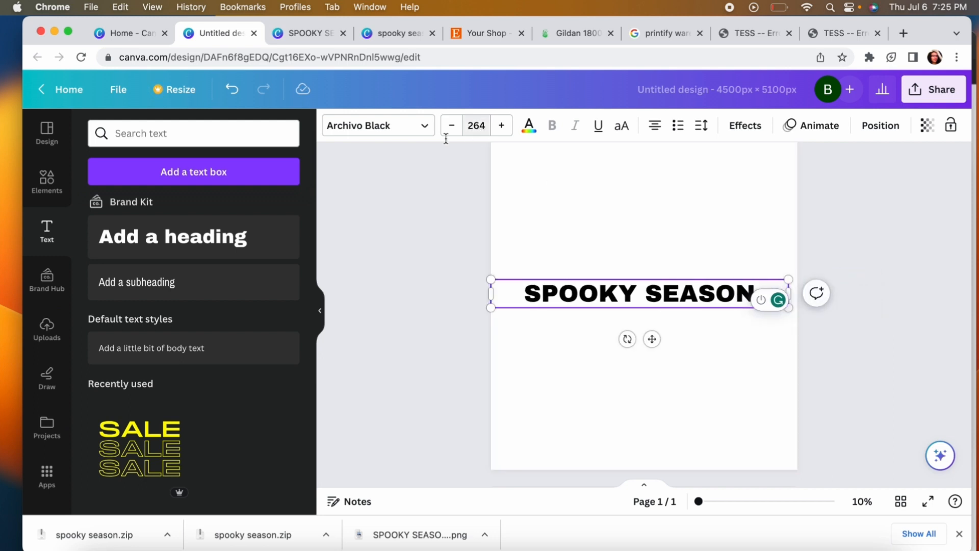
Step: Search the fonts for "RETRO", apply Bright Retro to the heading and enlarge it to about size 333
{"action": "left_click", "coordinate": [330, 133]}
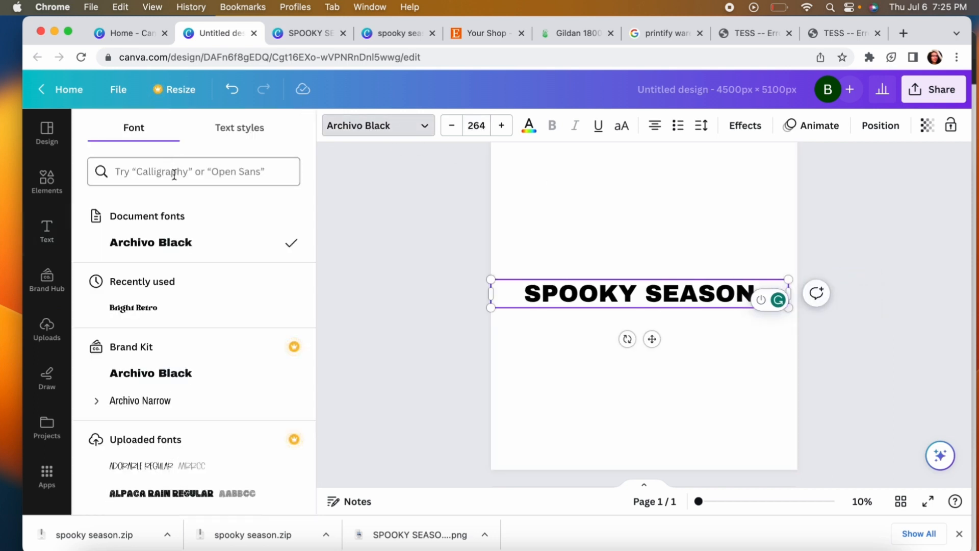
{"action": "left_click", "coordinate": [146, 172]}
{"action": "type", "text": "RETRO"}
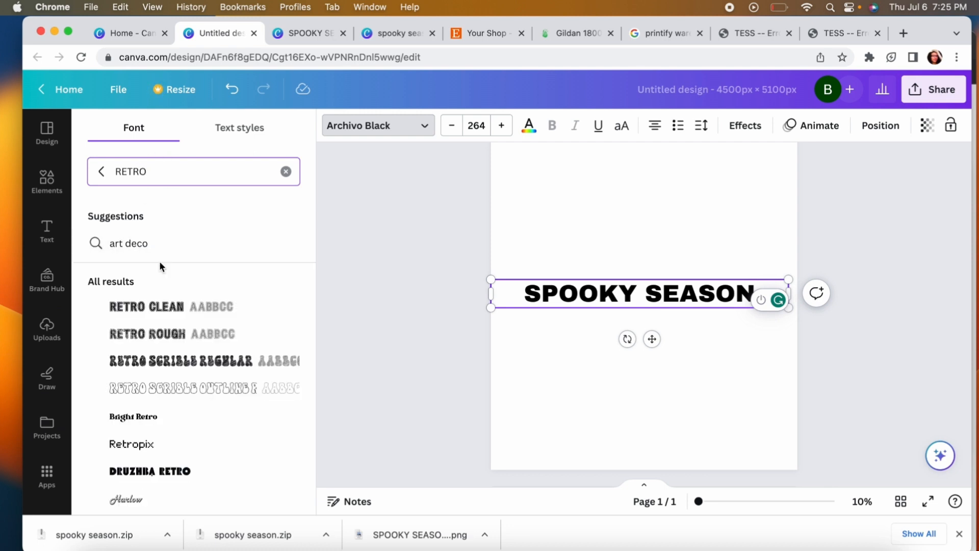
{"action": "left_click", "coordinate": [169, 351]}
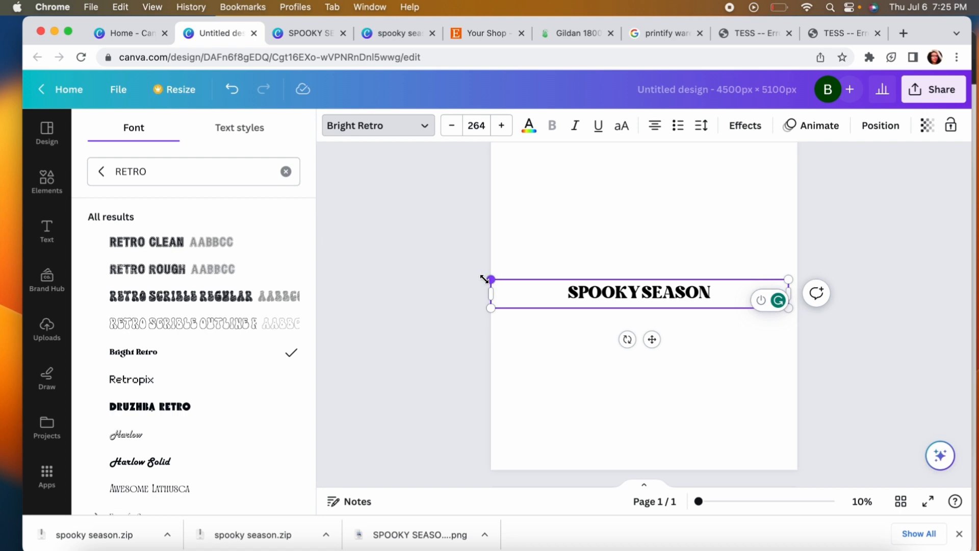
{"action": "left_click_drag", "start_coordinate": [491, 279], "coordinate": [414, 266]}
Step: Apply the Curve shape effect to the "SPOOKY SEASON" heading with a curve value of 47
{"action": "left_click", "coordinate": [745, 125]}
{"action": "scroll", "coordinate": [255, 444], "scroll_direction": "down", "scroll_amount": 3}
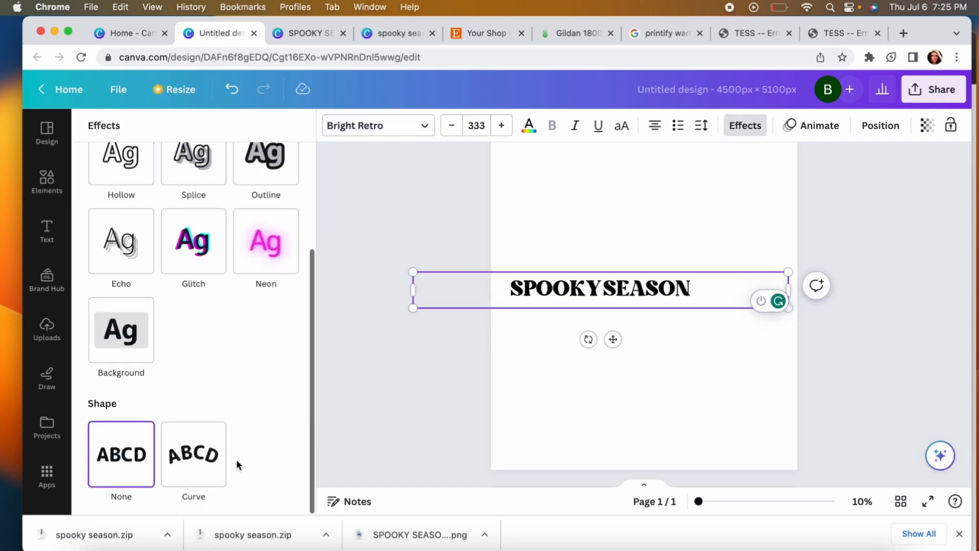
{"action": "left_click", "coordinate": [225, 442]}
{"action": "scroll", "coordinate": [226, 441], "scroll_direction": "down", "scroll_amount": 1}
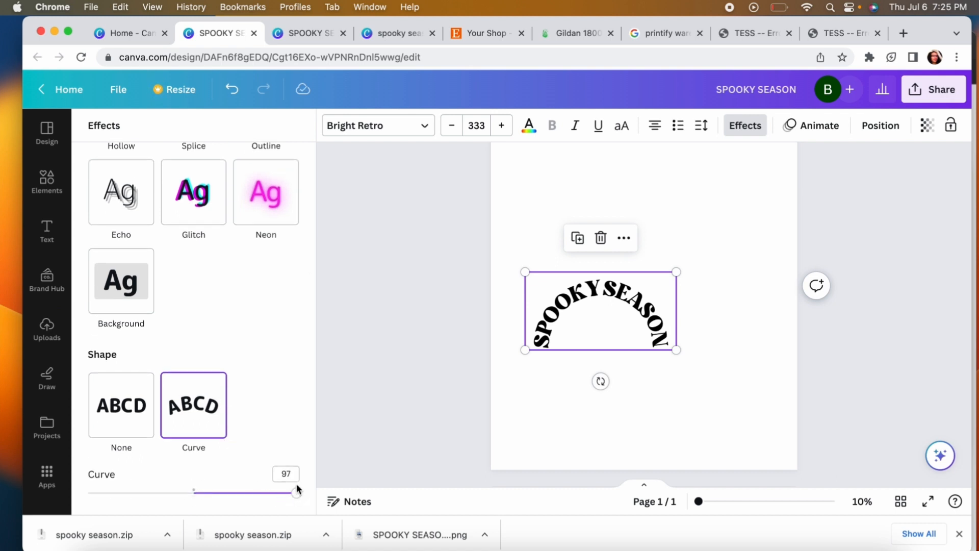
{"action": "left_click_drag", "start_coordinate": [296, 493], "coordinate": [244, 493]}
Step: Set the heading's letter spacing to about 87 and move the heading to the upper centre of the page
{"action": "left_click", "coordinate": [701, 125]}
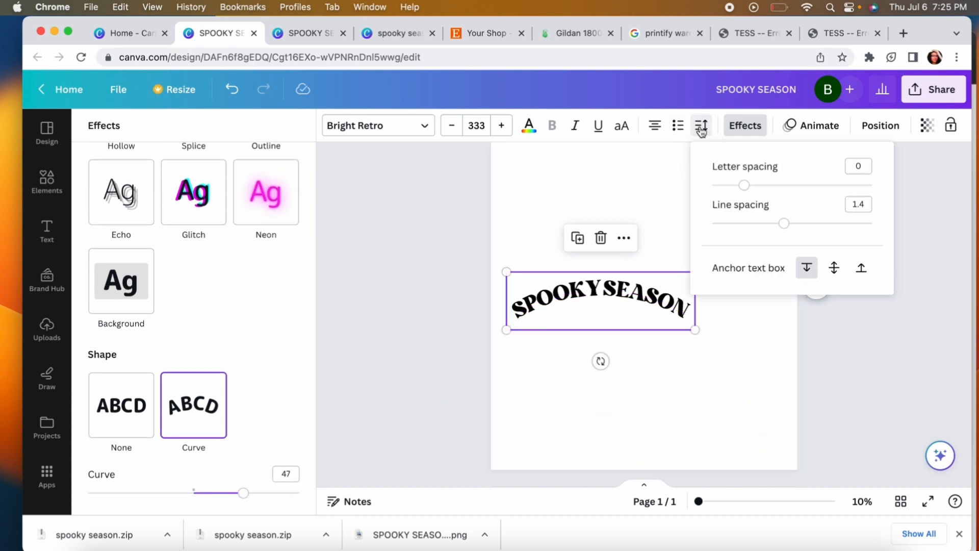
{"action": "left_click_drag", "start_coordinate": [748, 188], "coordinate": [759, 186]}
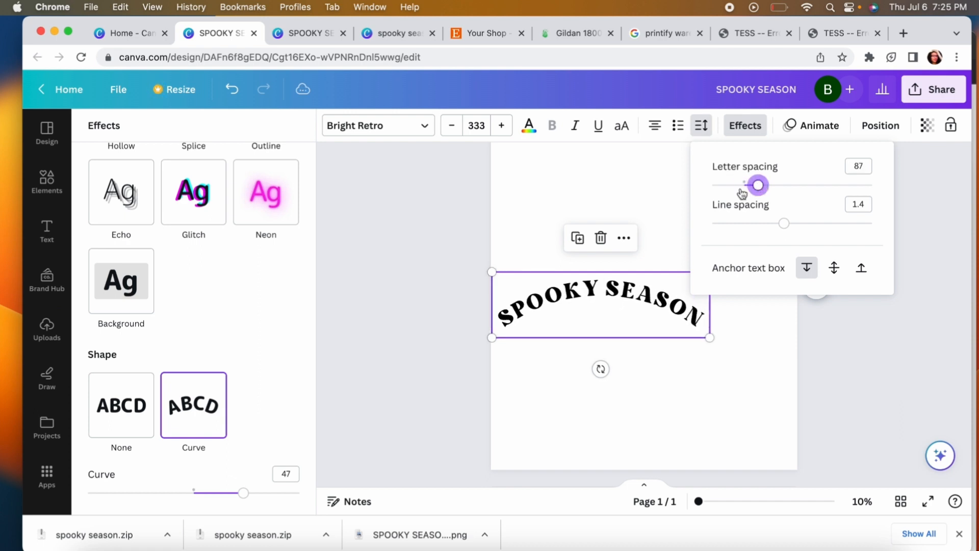
{"action": "left_click", "coordinate": [636, 289]}
{"action": "left_click_drag", "start_coordinate": [636, 289], "coordinate": [682, 179]}
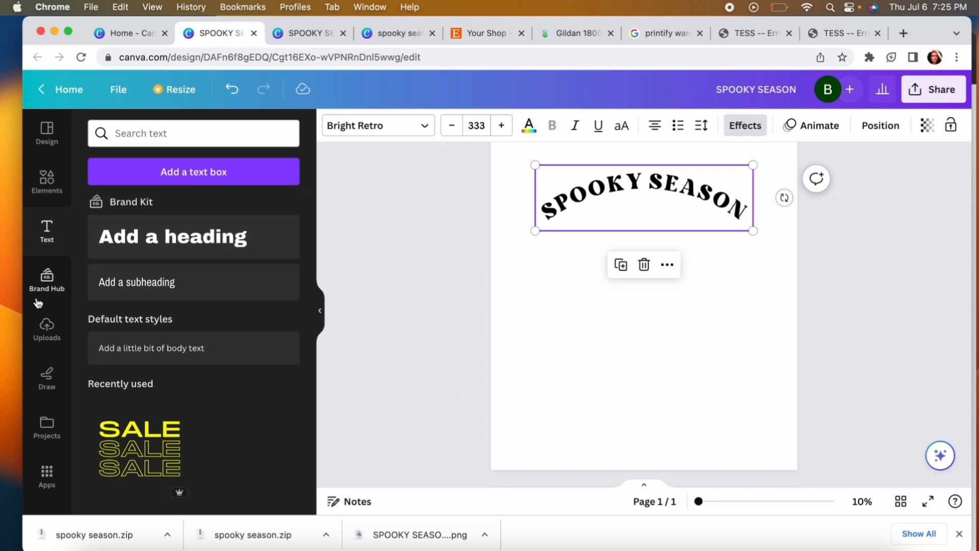
Step: Search the element graphics for "GHOST" and add the graphic of three pinkish-grey ghosts to the page
{"action": "left_click", "coordinate": [48, 177]}
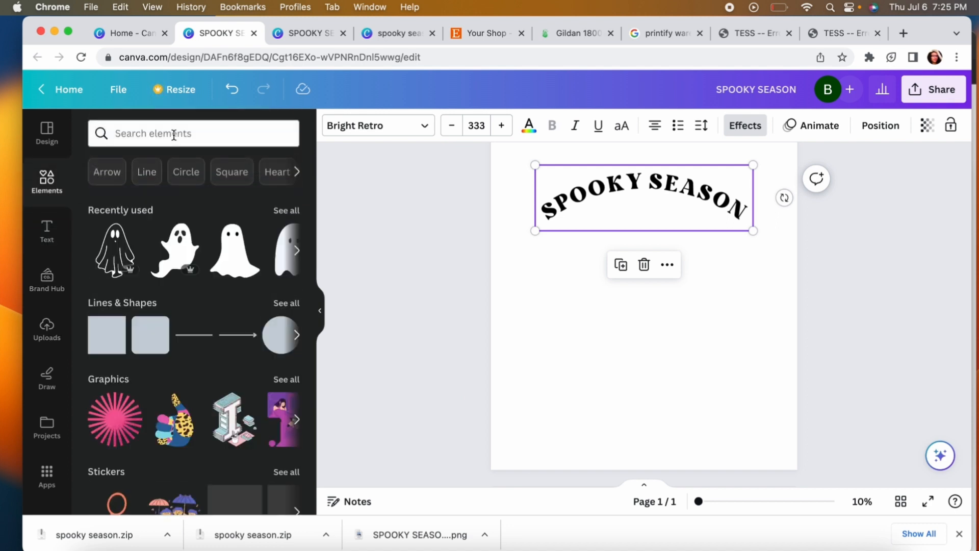
{"action": "left_click", "coordinate": [175, 133]}
{"action": "type", "text": "GHOST"}
{"action": "key", "text": "Return"}
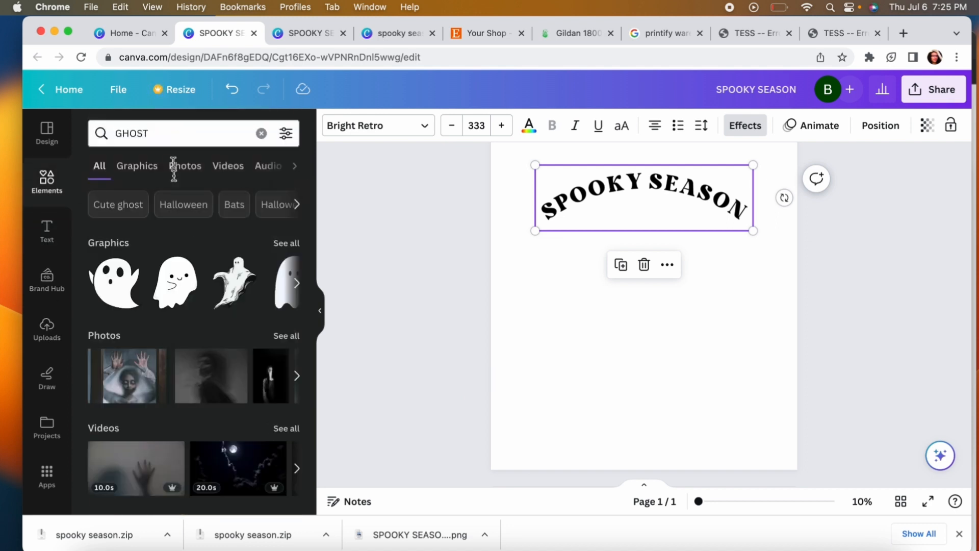
{"action": "left_click", "coordinate": [137, 166]}
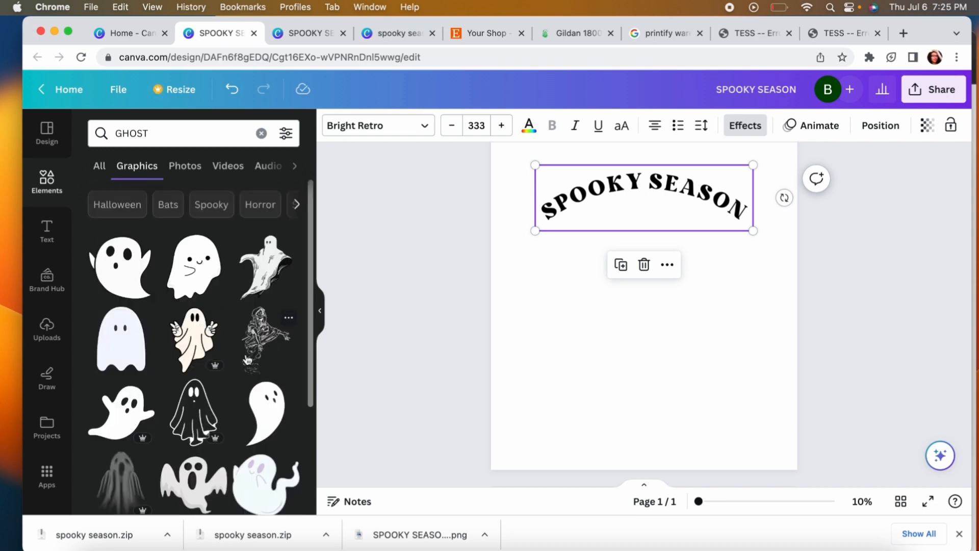
{"action": "scroll", "coordinate": [228, 343], "scroll_direction": "down", "scroll_amount": 2}
{"action": "scroll", "coordinate": [197, 408], "scroll_direction": "down", "scroll_amount": 8}
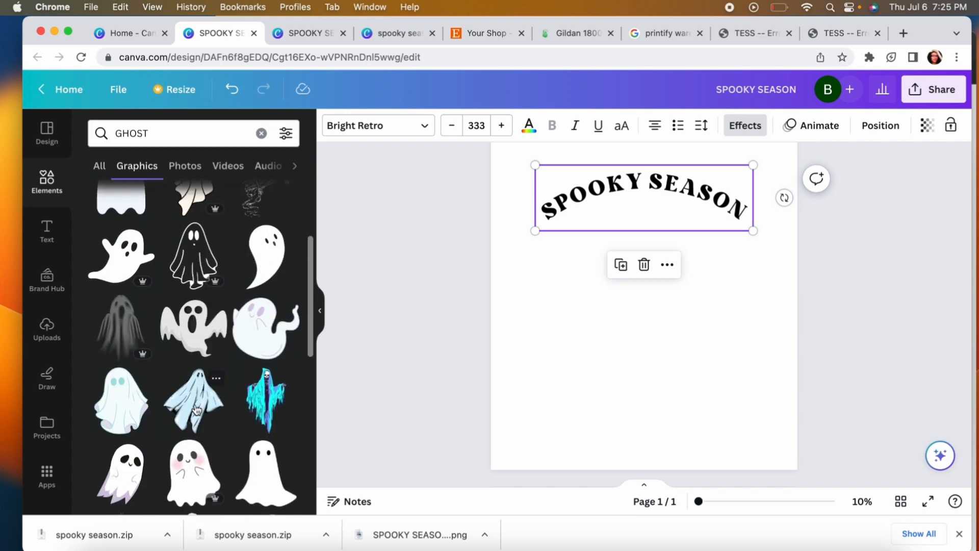
{"action": "scroll", "coordinate": [197, 408], "scroll_direction": "down", "scroll_amount": 3}
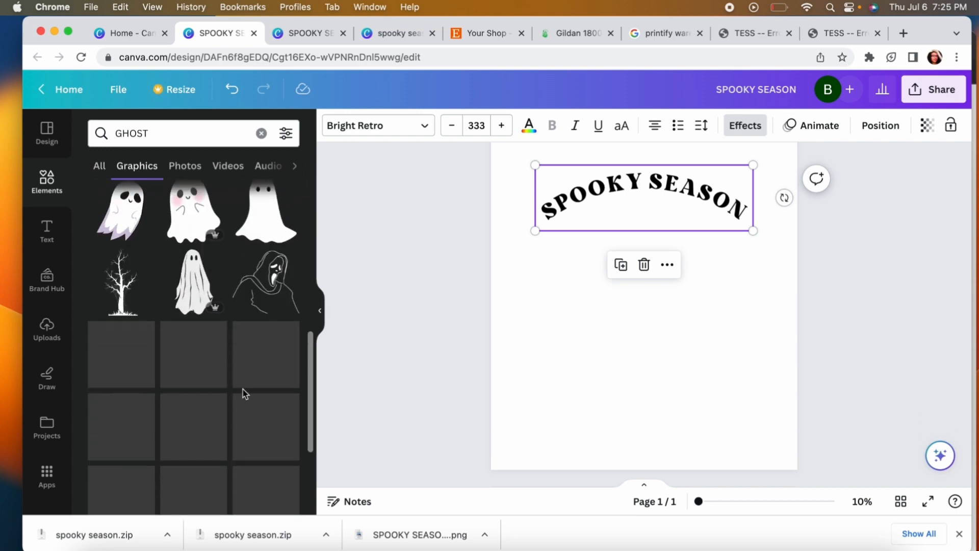
{"action": "scroll", "coordinate": [244, 394], "scroll_direction": "down", "scroll_amount": 2}
{"action": "scroll", "coordinate": [245, 394], "scroll_direction": "down", "scroll_amount": 2}
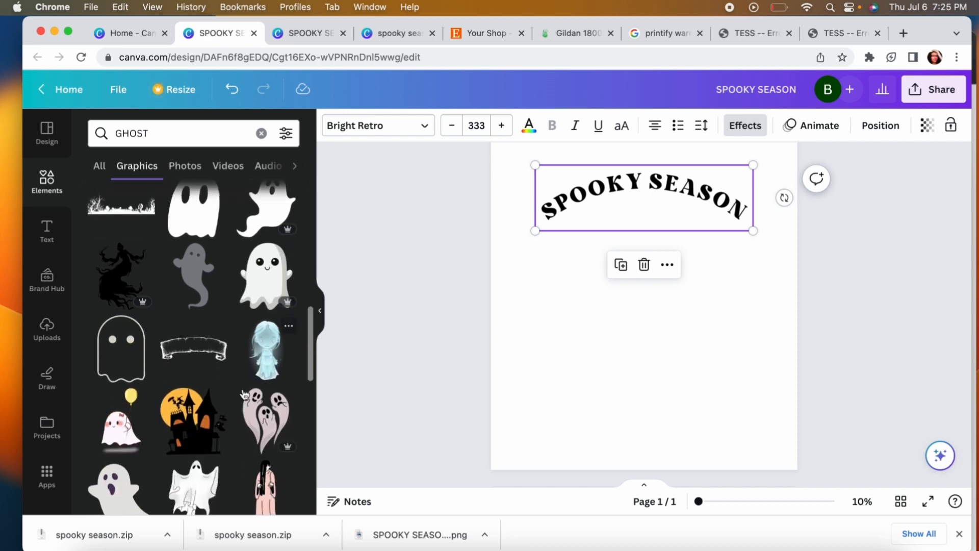
{"action": "left_click", "coordinate": [251, 418]}
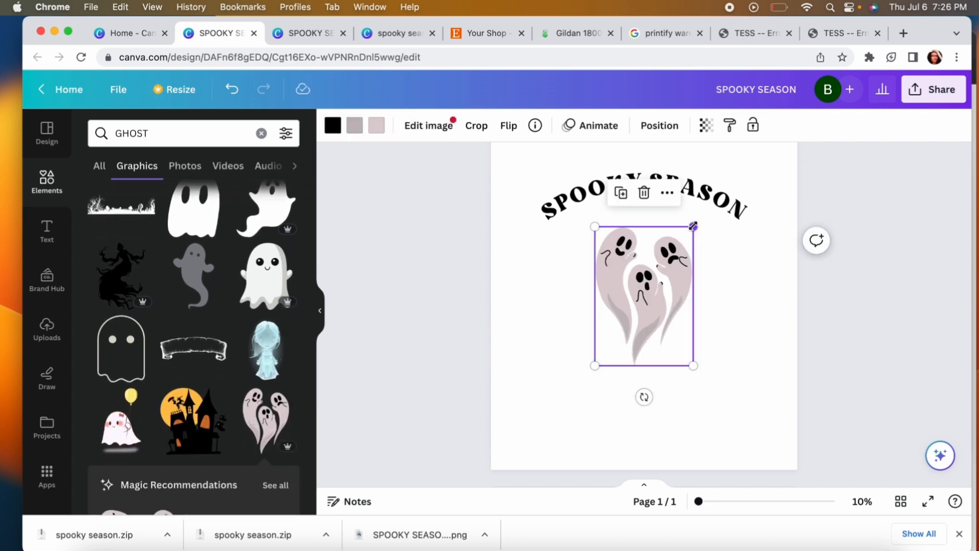
Step: Shrink the three-ghost graphic to roughly two thirds of its size and centre it directly beneath the curved heading
{"action": "left_click_drag", "start_coordinate": [694, 227], "coordinate": [672, 256]}
{"action": "scroll", "coordinate": [666, 254], "scroll_direction": "up", "scroll_amount": 1}
{"action": "left_click_drag", "start_coordinate": [635, 360], "coordinate": [635, 310]}
{"action": "left_click_drag", "start_coordinate": [673, 265], "coordinate": [659, 280]}
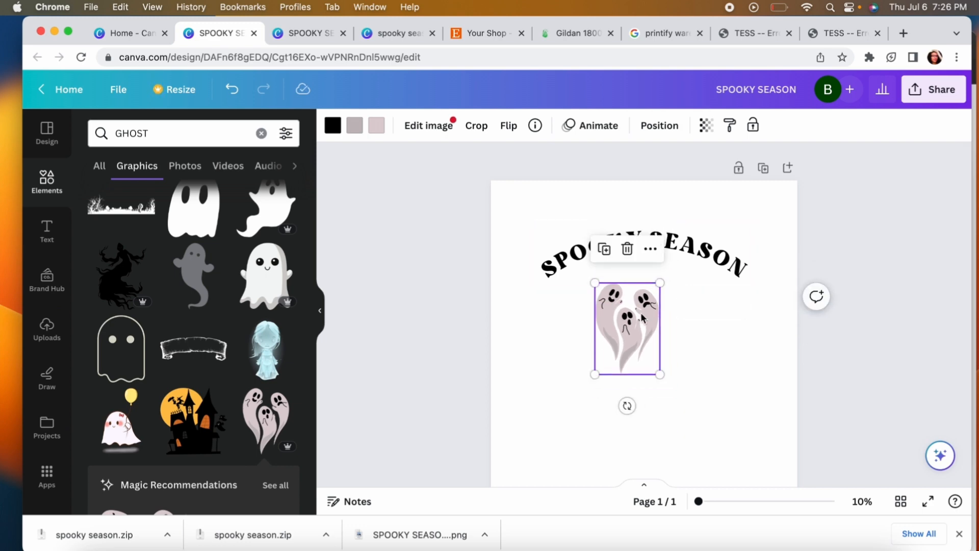
{"action": "left_click_drag", "start_coordinate": [630, 326], "coordinate": [647, 302]}
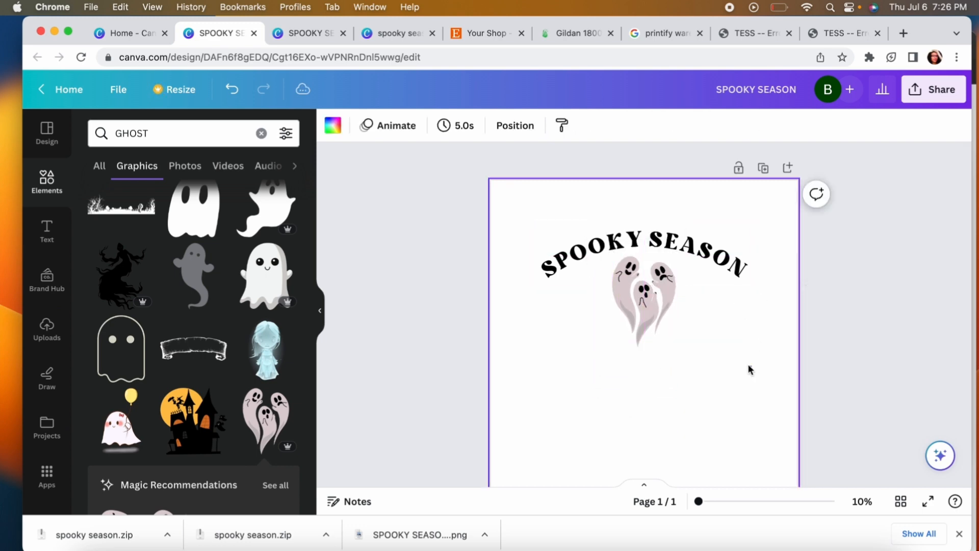
Step: Scale the heading and ghosts down together to a heading size of about 155 and place them on the page's upper-right chest area
{"action": "left_click_drag", "start_coordinate": [750, 367], "coordinate": [521, 219]}
{"action": "left_click_drag", "start_coordinate": [535, 347], "coordinate": [652, 280]}
{"action": "left_click_drag", "start_coordinate": [702, 258], "coordinate": [716, 285]}
{"action": "left_click", "coordinate": [791, 277]}
Step: Reduce the heading to about size 140 and move it together with the ghosts slightly higher on the page
{"action": "left_click", "coordinate": [761, 272]}
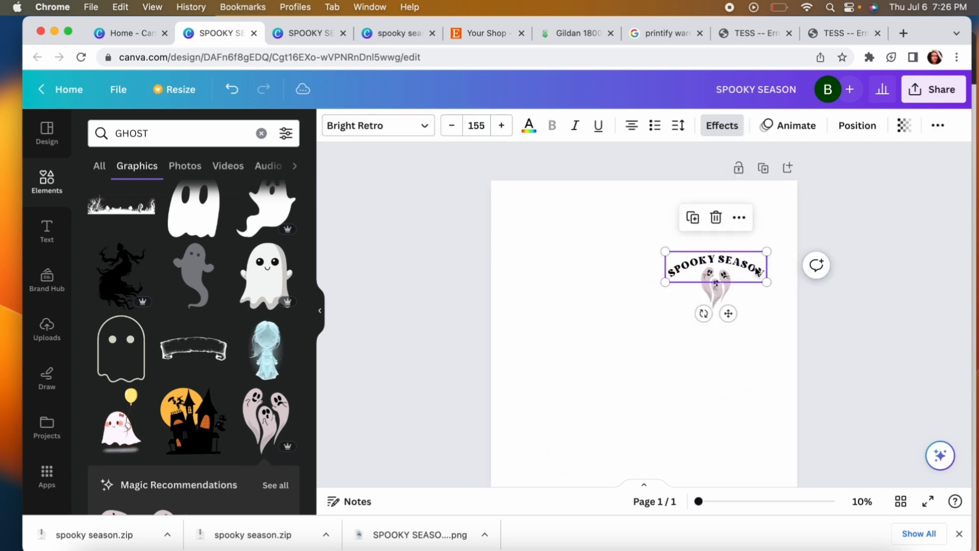
{"action": "left_click_drag", "start_coordinate": [768, 251], "coordinate": [757, 254]}
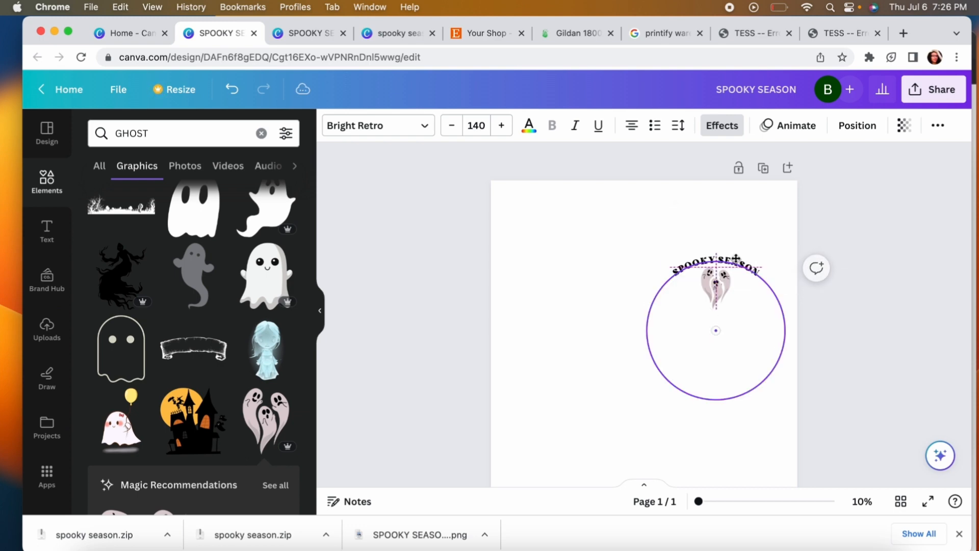
{"action": "left_click", "coordinate": [715, 327]}
{"action": "left_click_drag", "start_coordinate": [677, 242], "coordinate": [668, 232]}
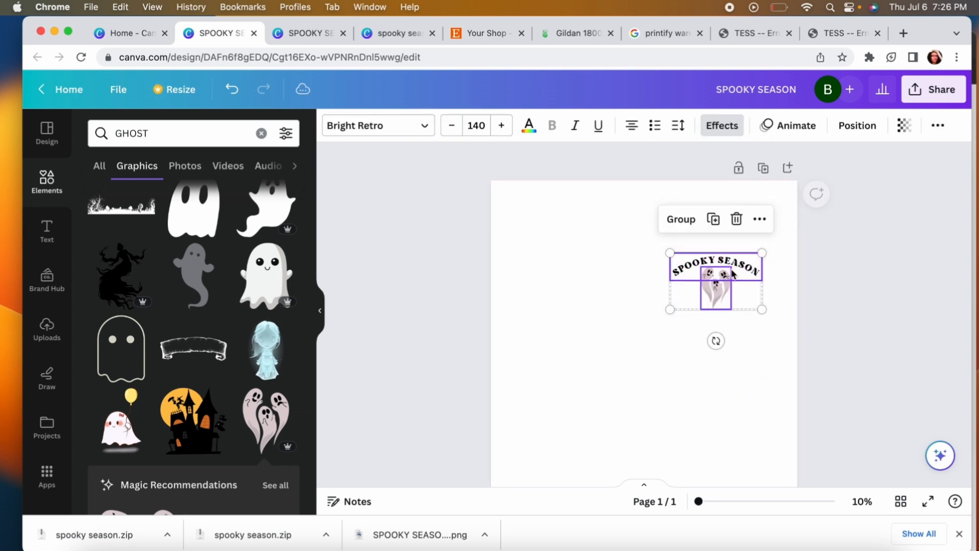
{"action": "left_click_drag", "start_coordinate": [731, 271], "coordinate": [737, 248]}
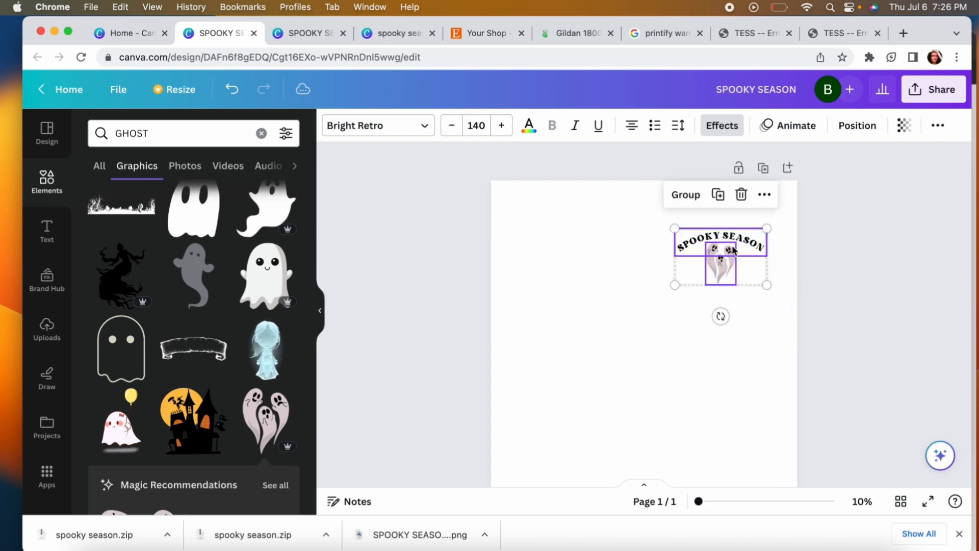
{"action": "left_click", "coordinate": [631, 372]}
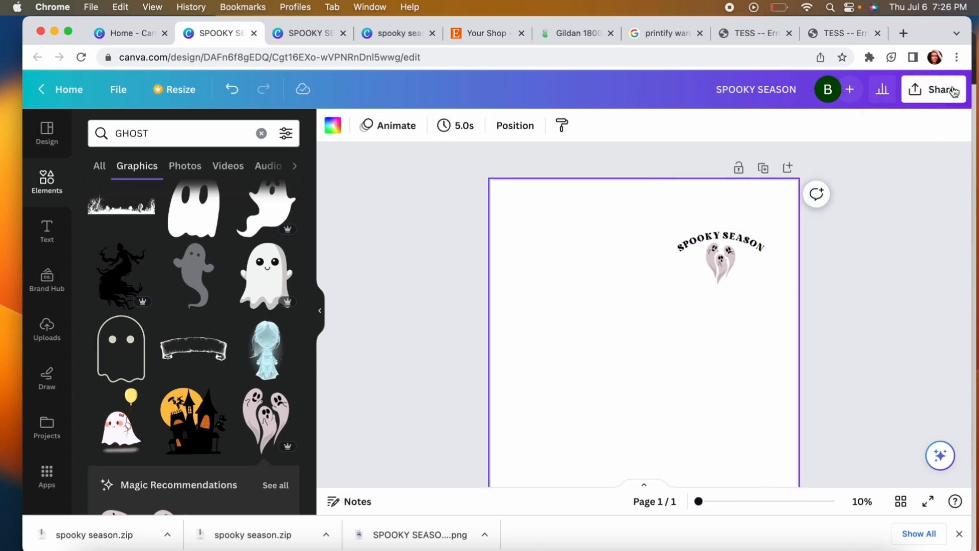
Step: Download the design as a PNG with a transparent background
{"action": "left_click", "coordinate": [933, 89]}
{"action": "left_click", "coordinate": [737, 438]}
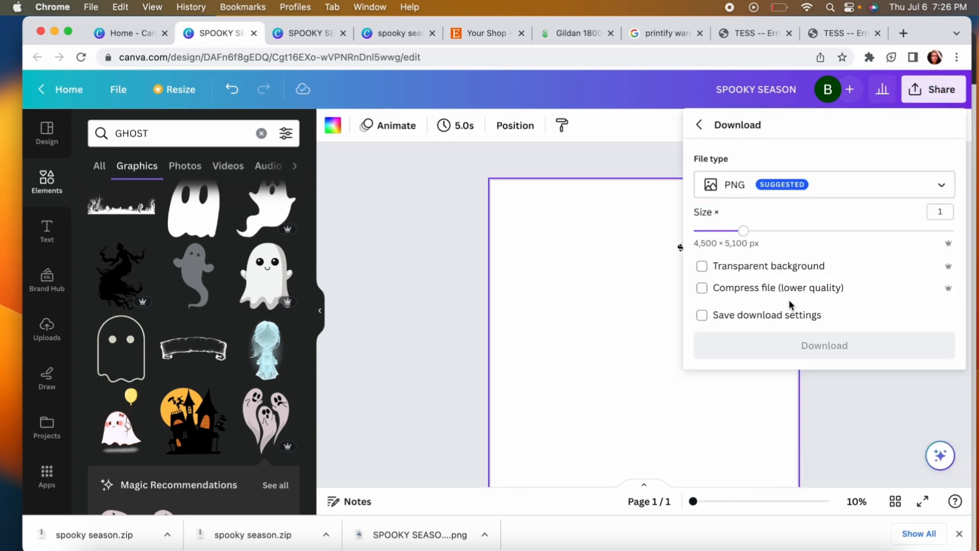
{"action": "left_click", "coordinate": [727, 266]}
{"action": "left_click", "coordinate": [865, 357]}
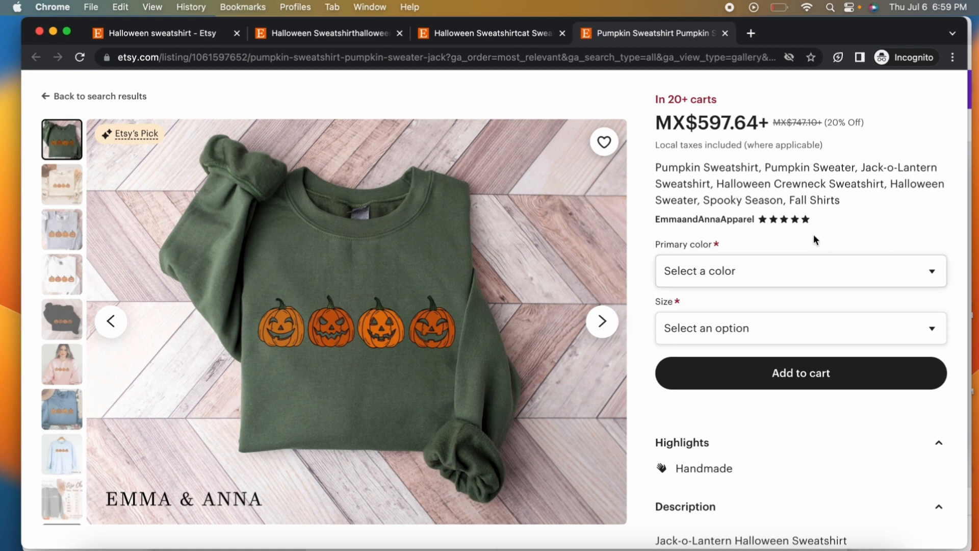
Step: Check the Etsy pumpkin sweatshirt listing and start a keyword title in a new note in Notes with "Halloween Sweatshirt"
{"action": "left_click", "coordinate": [559, 541]}
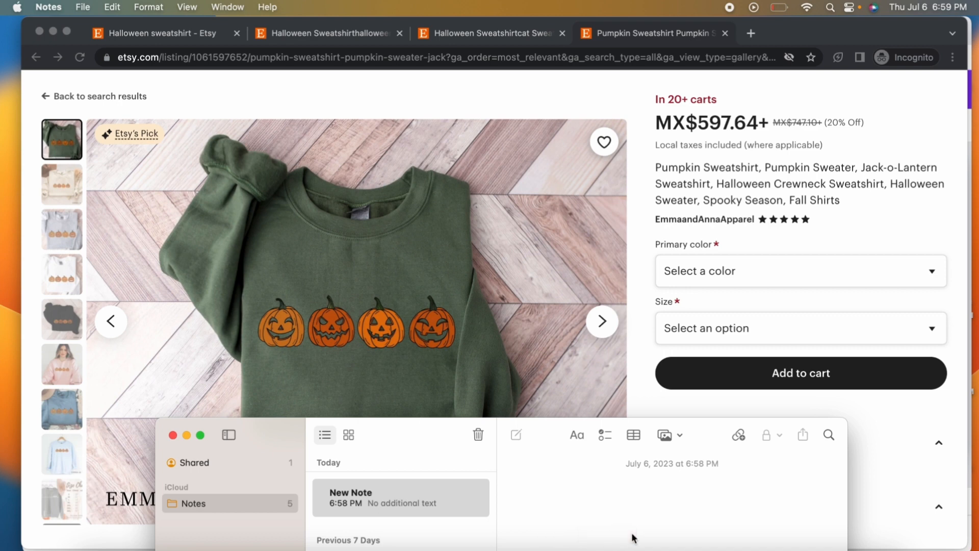
{"action": "left_click", "coordinate": [635, 35]}
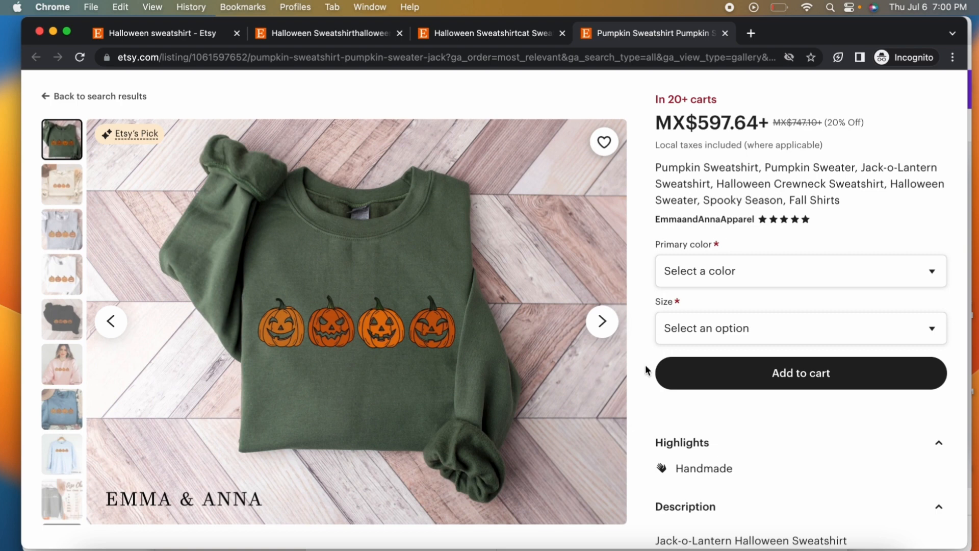
{"action": "left_click", "coordinate": [561, 546]}
{"action": "type", "text": "H"}
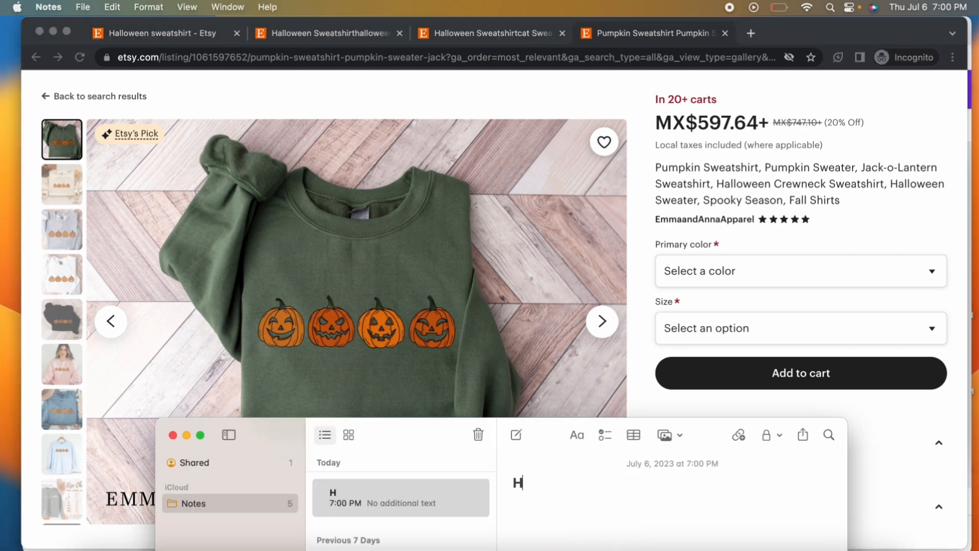
{"action": "type", "text": "alloween c"}
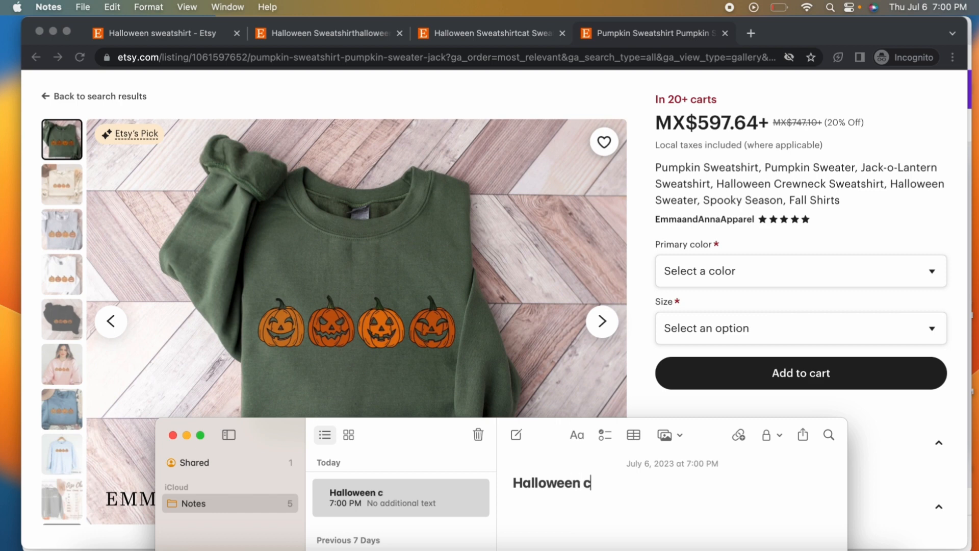
{"action": "type", "text": "rewnw"}
{"action": "key", "text": "BackSpace"}
{"action": "key", "text": "BackSpace"}
{"action": "key", "text": "BackSpace"}
{"action": "key", "text": "BackSpace"}
{"action": "key", "text": "BackSpace"}
{"action": "key", "text": "BackSpace"}
{"action": "type", "text": "Sweatshirt"}
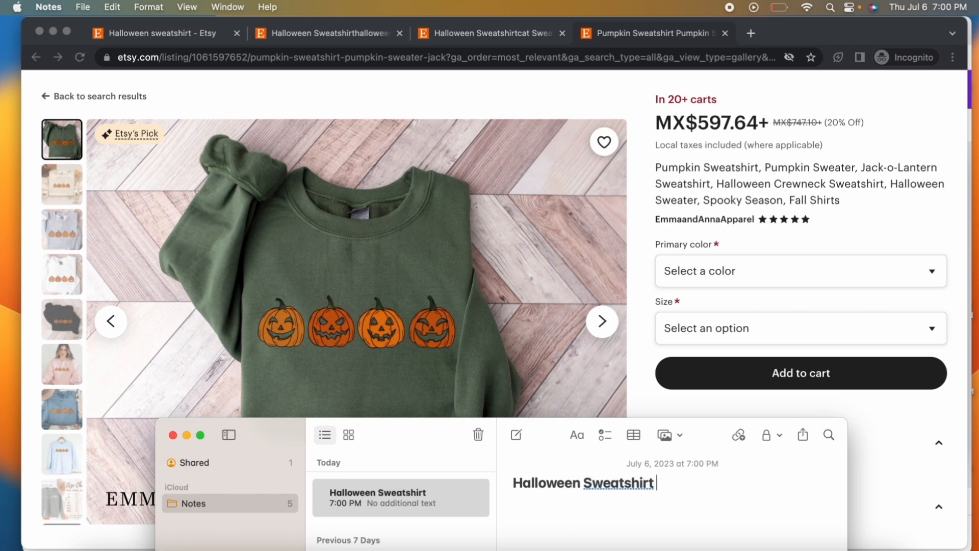
Step: Extend the note's title with the keywords "Halloween Crewneck Spiky Season Fall Sweaters"
{"action": "type", "text": " Halloween "}
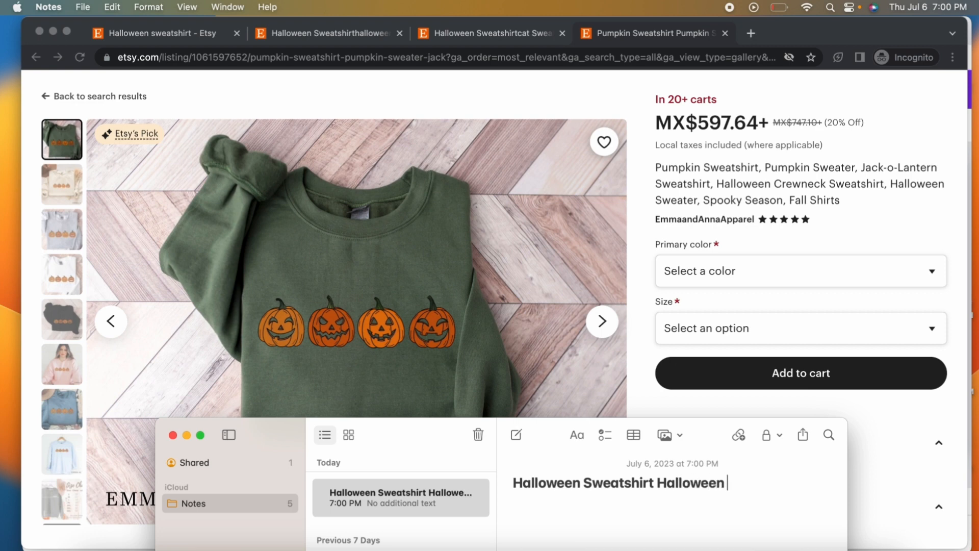
{"action": "type", "text": "Crewneck"}
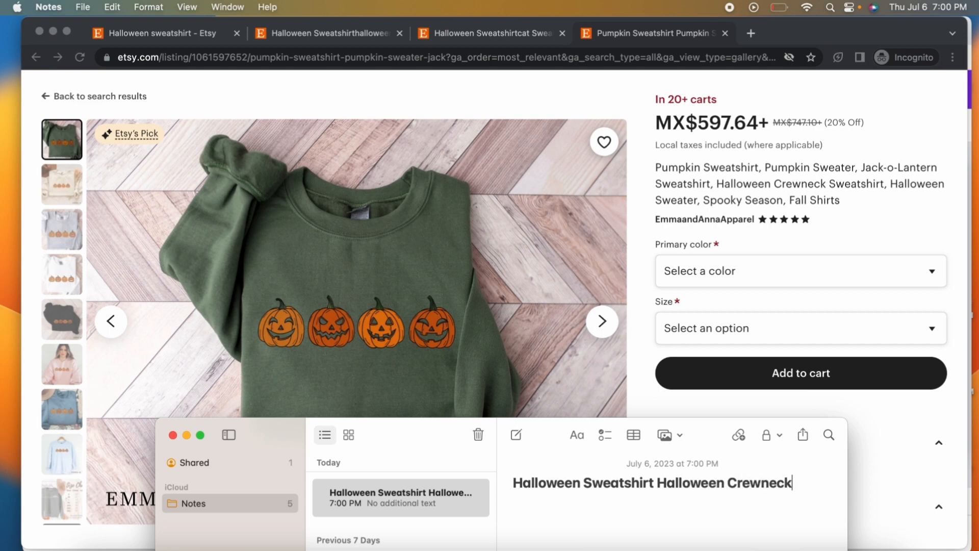
{"action": "type", "text": " Spoky S"}
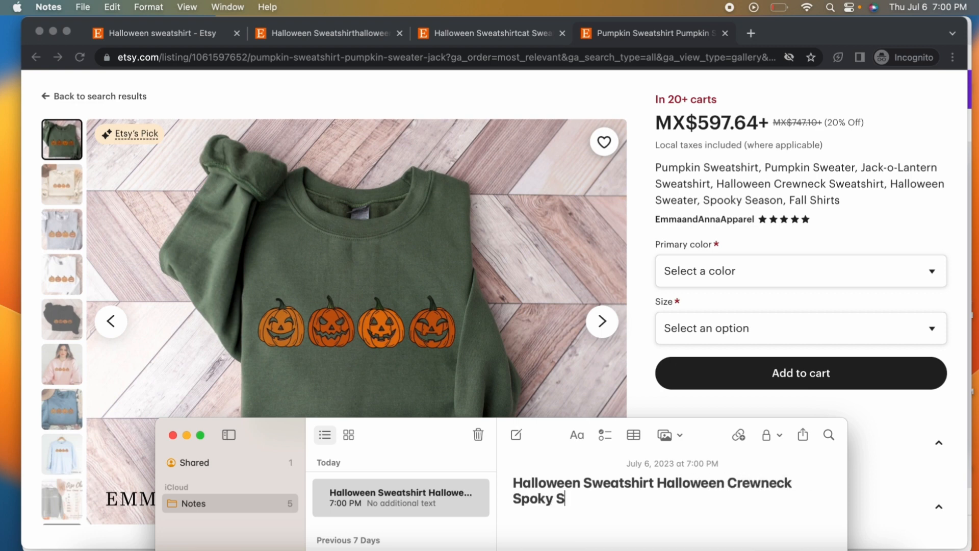
{"action": "key", "text": "BackSpace"}
{"action": "key", "text": "BackSpace"}
{"action": "key", "text": "BackSpace"}
{"action": "key", "text": "BackSpace"}
{"action": "key", "text": "BackSpace"}
{"action": "type", "text": "iky Season Fall"}
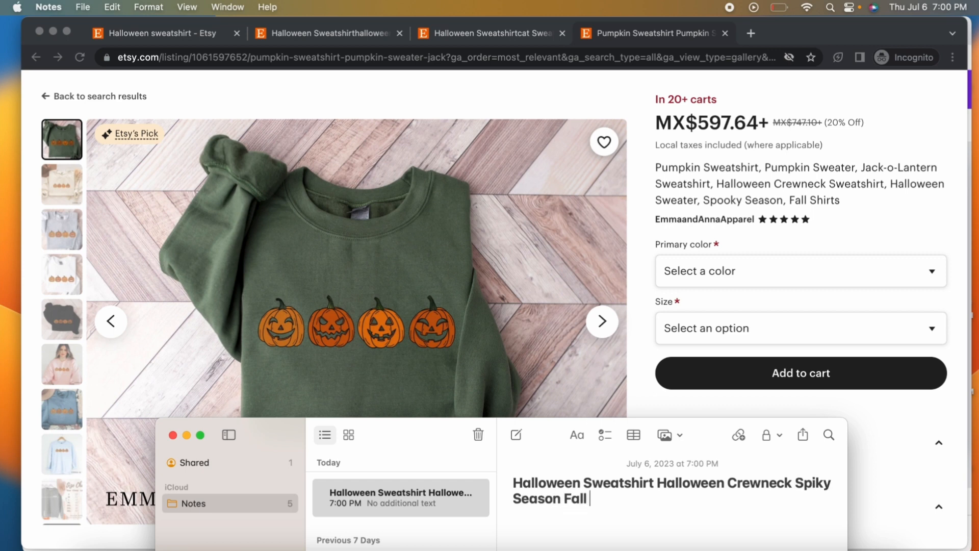
{"action": "type", "text": " Sweaters"}
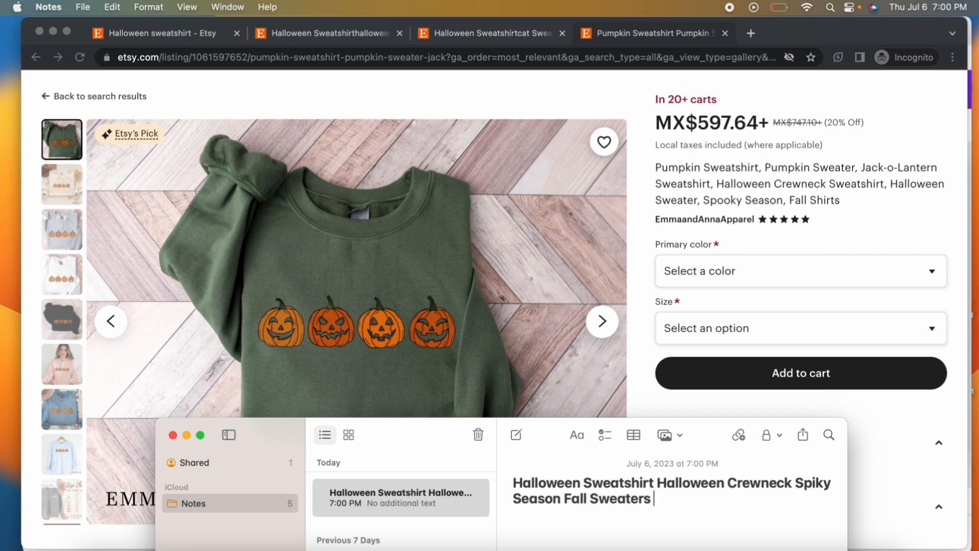
Step: Check the title of the Etsy cat sweatshirt listing and add "Ghost Gifts" to the note's keywords
{"action": "left_click", "coordinate": [520, 35]}
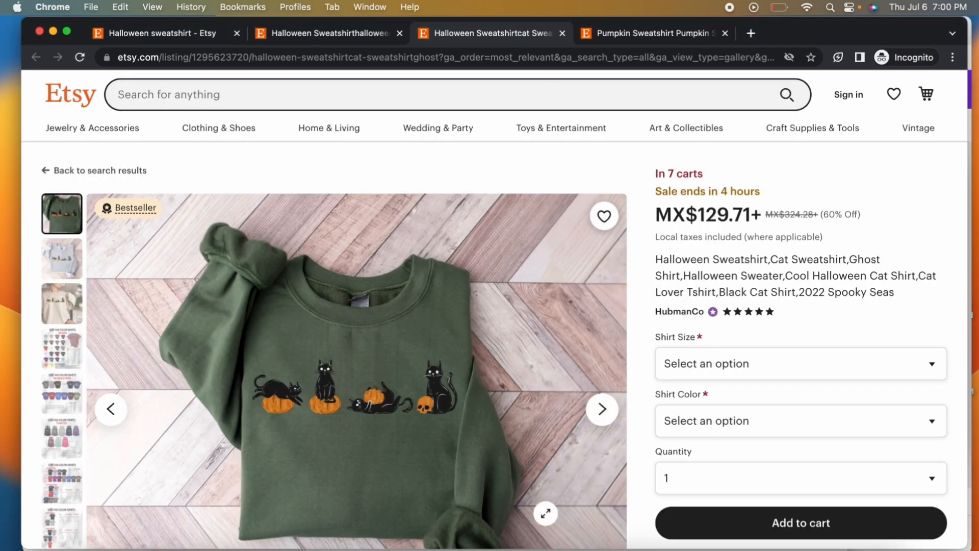
{"action": "left_click", "coordinate": [560, 539]}
{"action": "type", "text": "Ghost"}
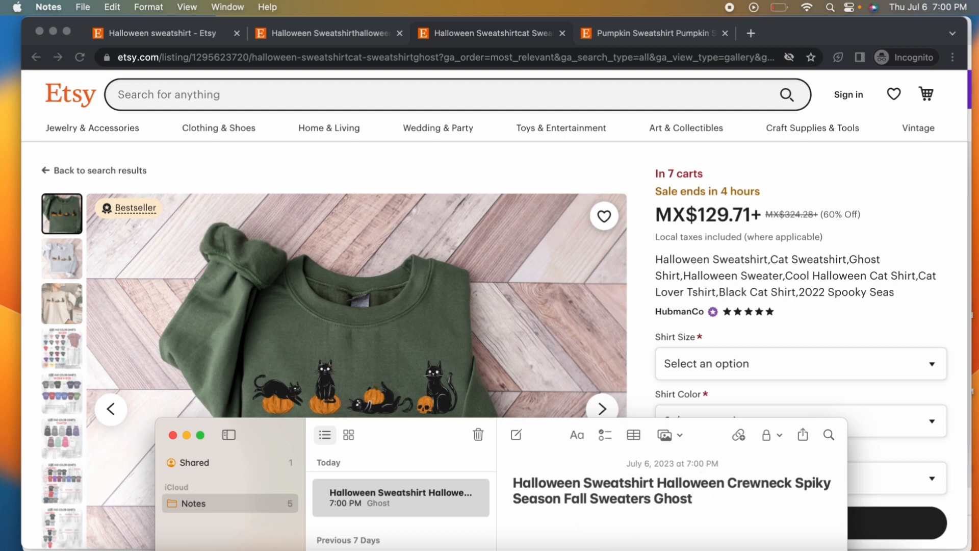
{"action": "type", "text": " Gifts"}
Step: Check the title of the Etsy ghost dog sweatshirt listing and add "Halloween Sweater Ghost Sweatshirt Retro Spooky Season" to the note's keywords
{"action": "left_click", "coordinate": [326, 33]}
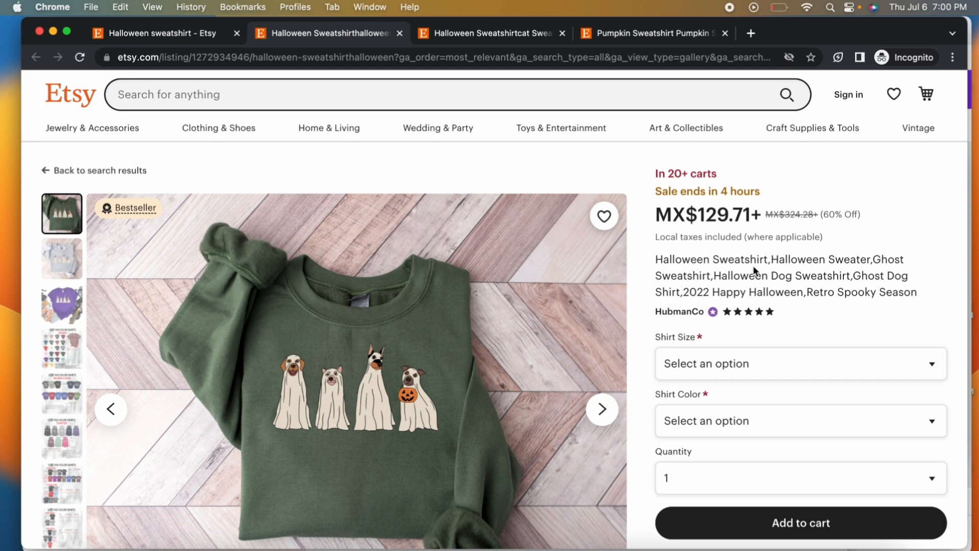
{"action": "left_click", "coordinate": [560, 549]}
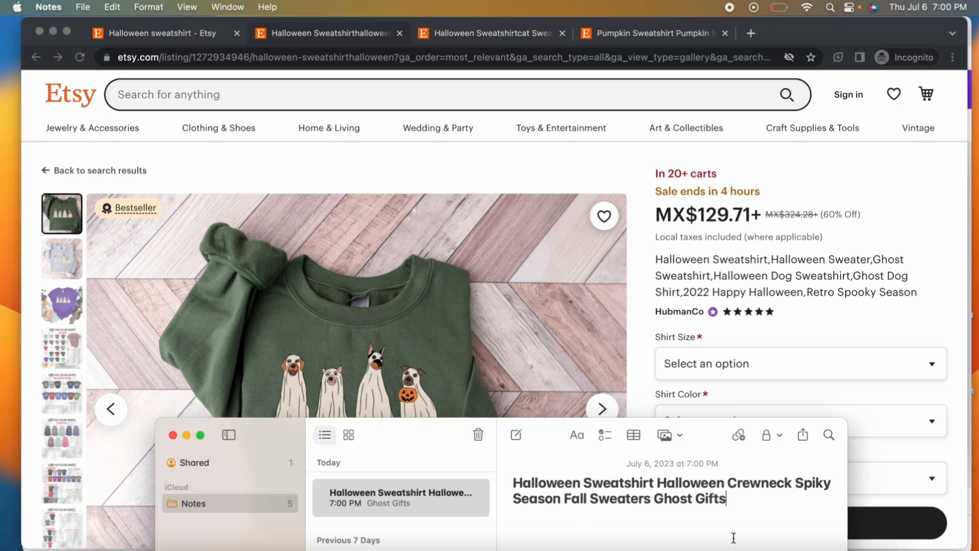
{"action": "type", "text": "Halloween"}
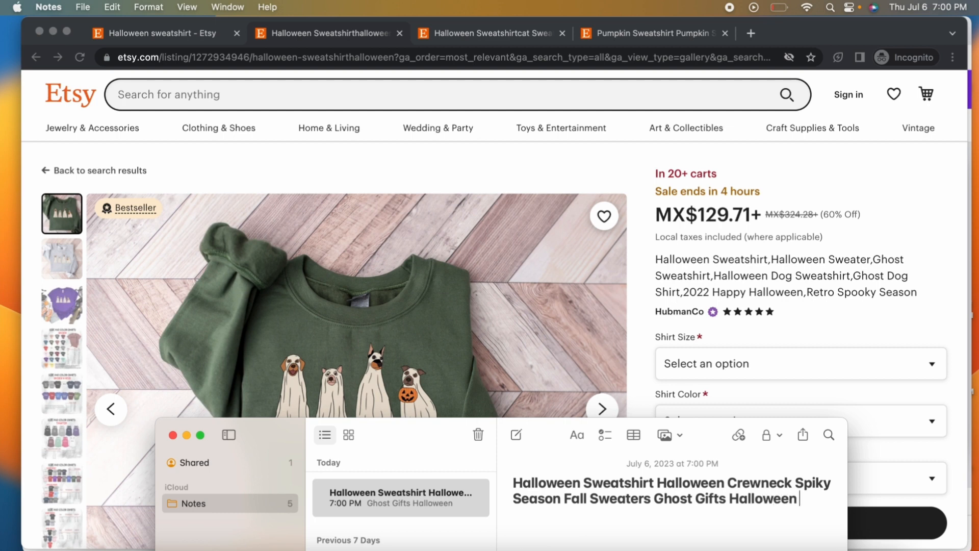
{"action": "type", "text": " Sweater"}
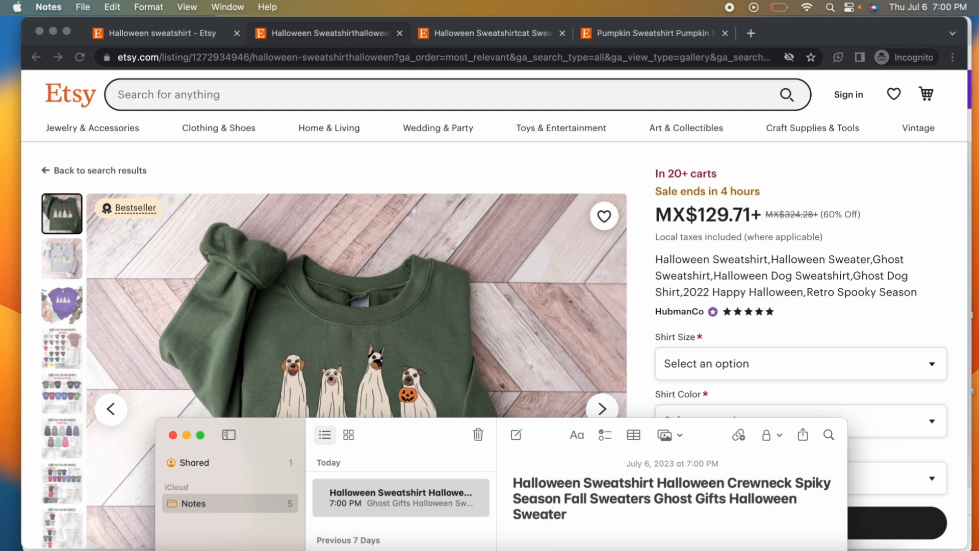
{"action": "type", "text": " Ghost Swe"}
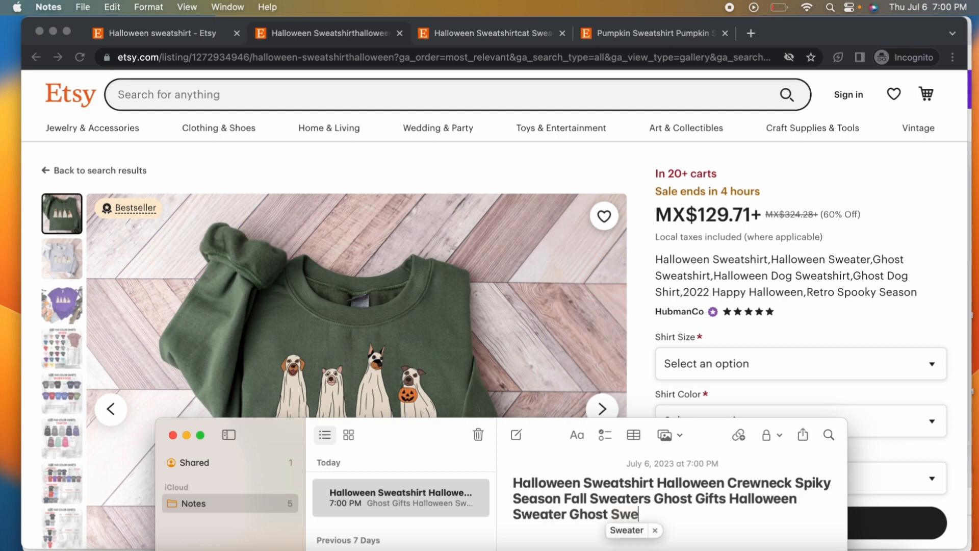
{"action": "type", "text": "atshirt"}
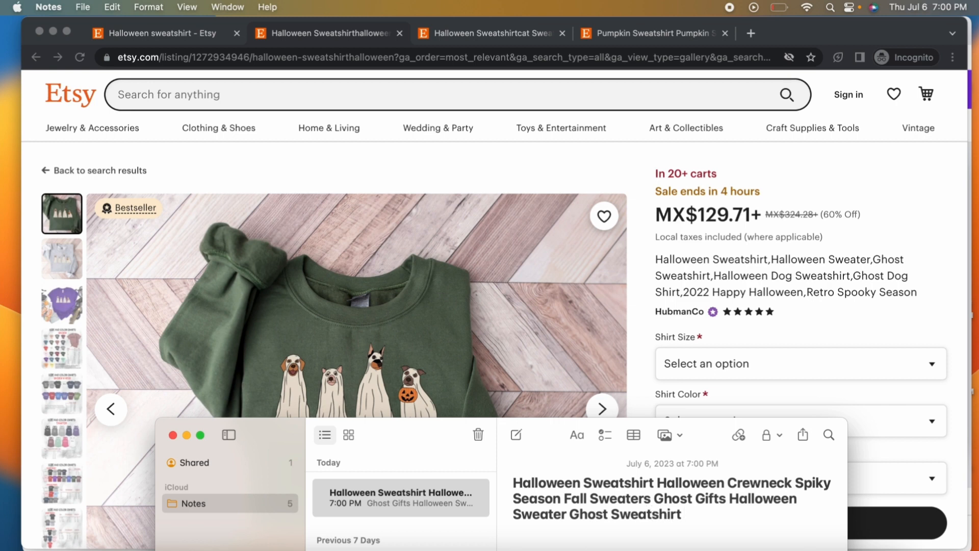
{"action": "type", "text": " Retro Spook"}
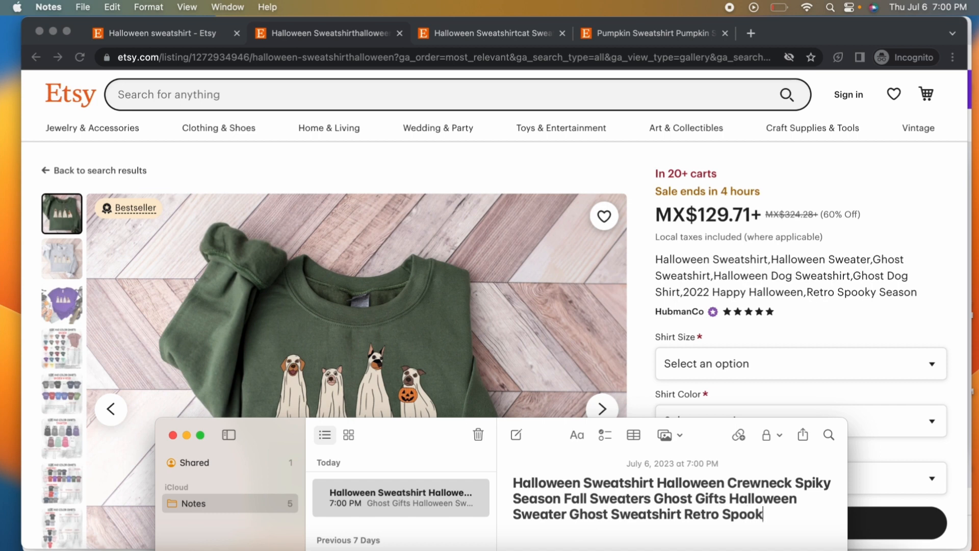
{"action": "type", "text": "y Season"}
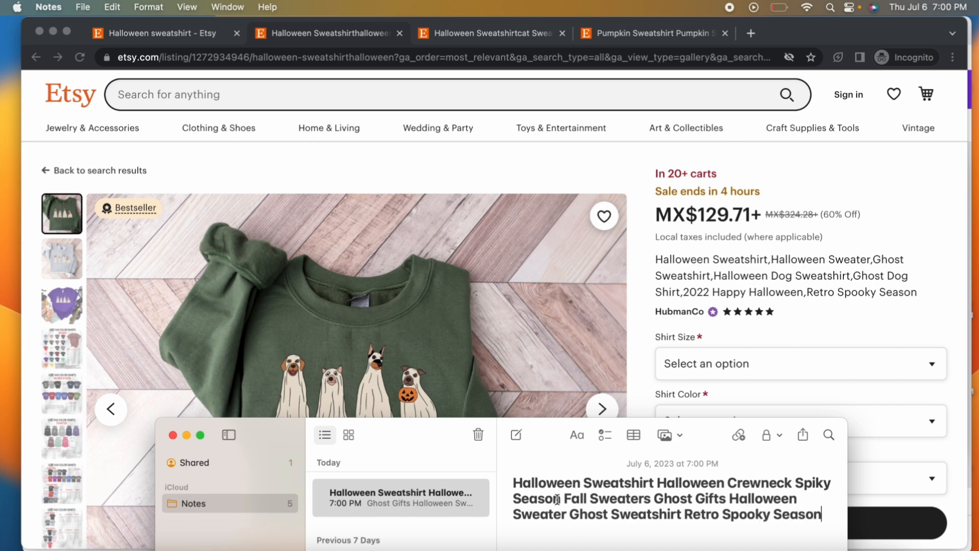
Step: Switch to Printify and open the Gildan 18000 Unisex Heavy Blend Crewneck Sweatshirt from the women's sweatshirts catalog
{"action": "left_click", "coordinate": [381, 149]}
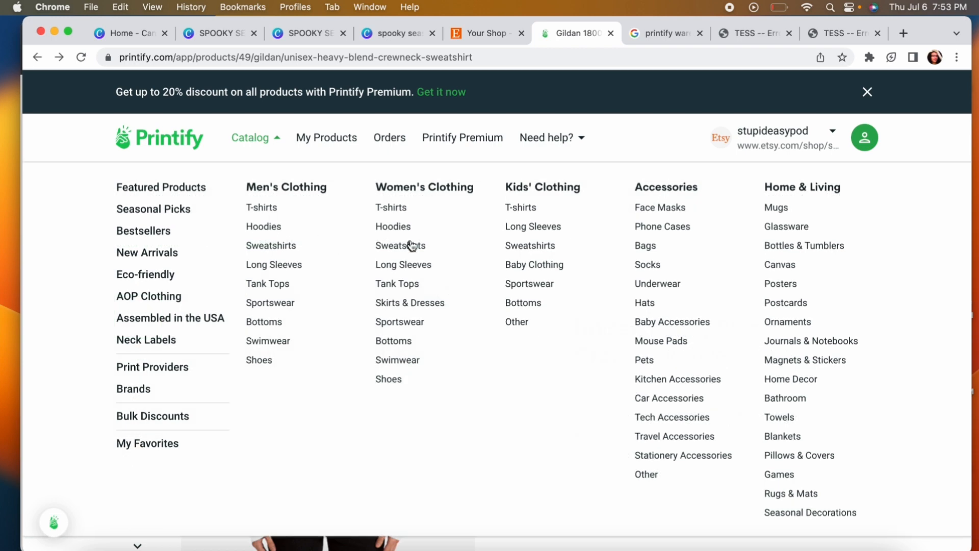
{"action": "left_click", "coordinate": [422, 244]}
{"action": "scroll", "coordinate": [420, 371], "scroll_direction": "down", "scroll_amount": 5}
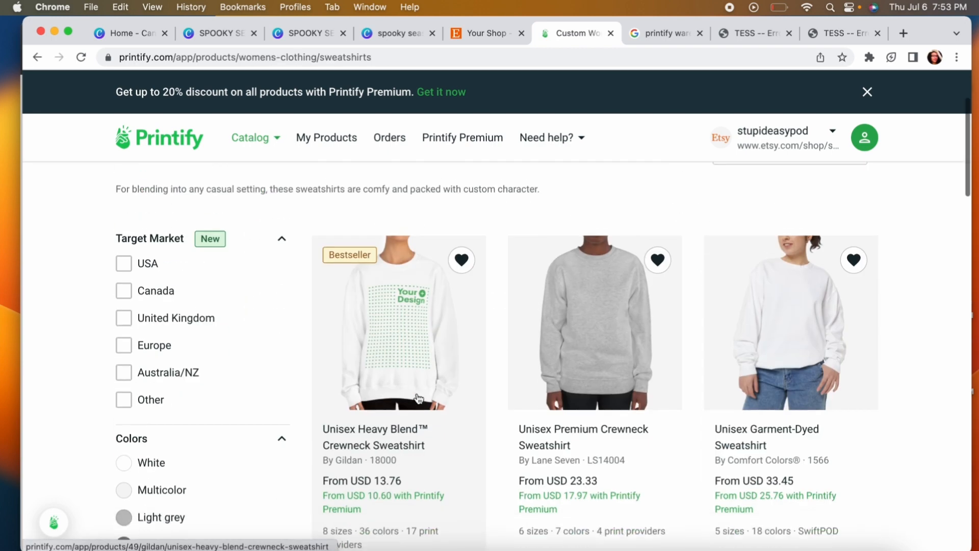
{"action": "left_click", "coordinate": [443, 259]}
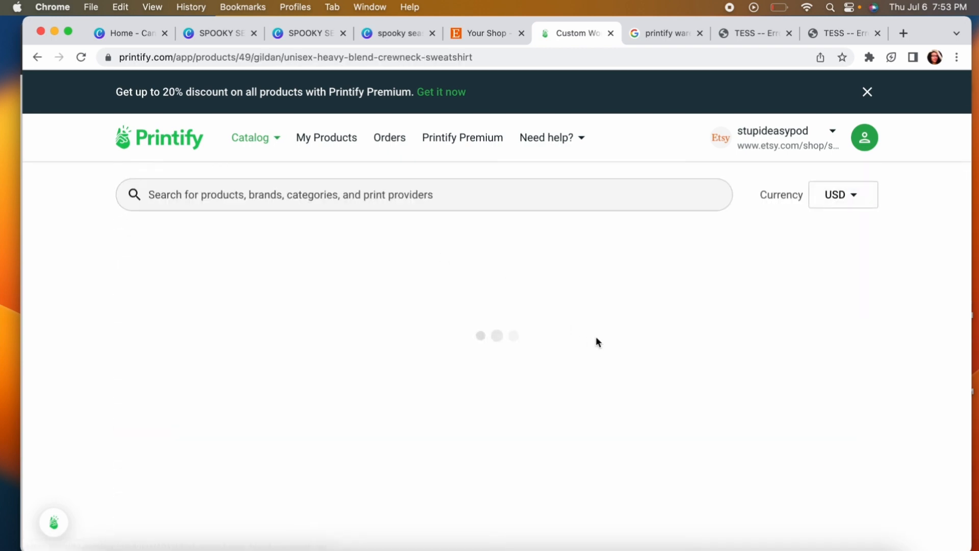
Step: Review the available print providers and start designing the sweatshirt with SwiftPOD
{"action": "scroll", "coordinate": [804, 350], "scroll_direction": "down", "scroll_amount": 5}
{"action": "scroll", "coordinate": [682, 411], "scroll_direction": "down", "scroll_amount": 10}
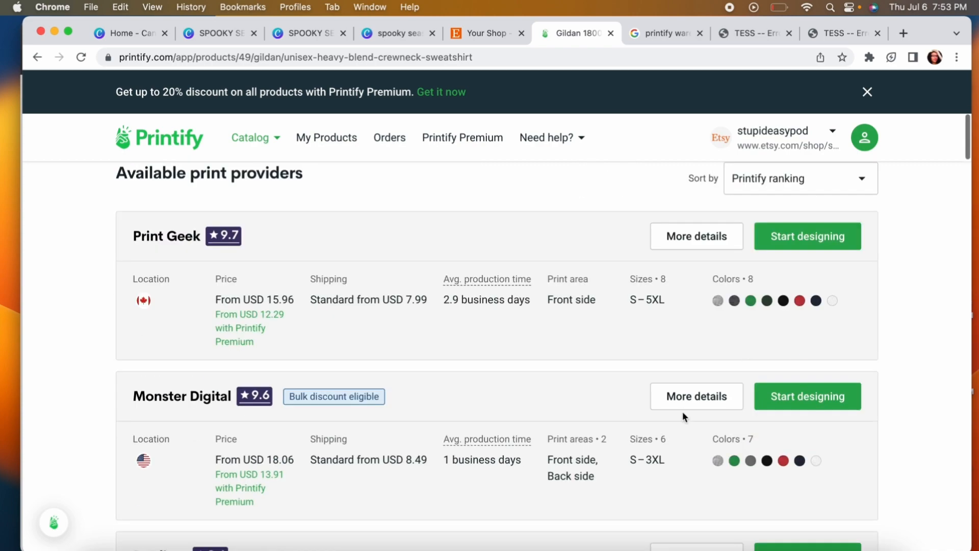
{"action": "scroll", "coordinate": [681, 411], "scroll_direction": "down", "scroll_amount": 3}
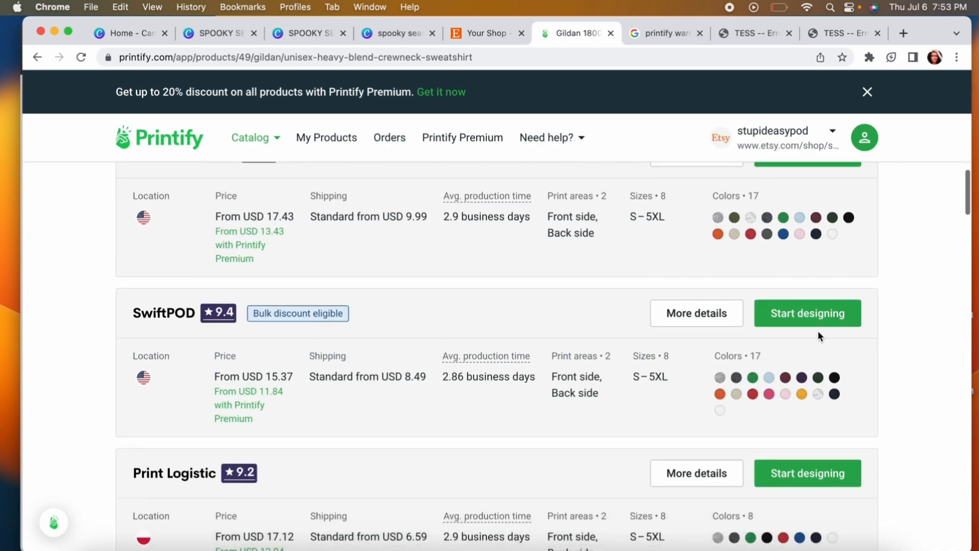
{"action": "left_click", "coordinate": [824, 327]}
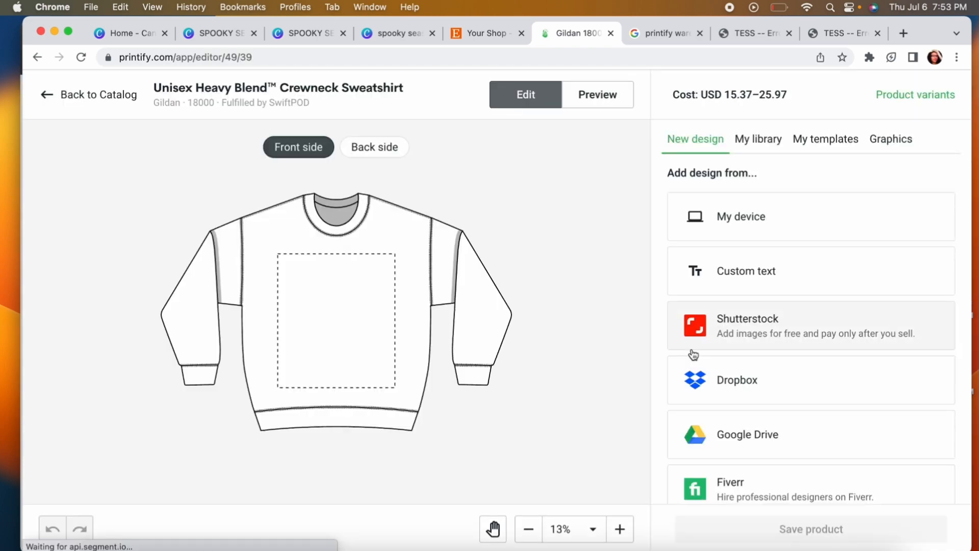
Step: Upload SPOOKY SEASON (3).png from Downloads onto the sweatshirt's front and add Ash to the product colors
{"action": "left_click", "coordinate": [697, 227]}
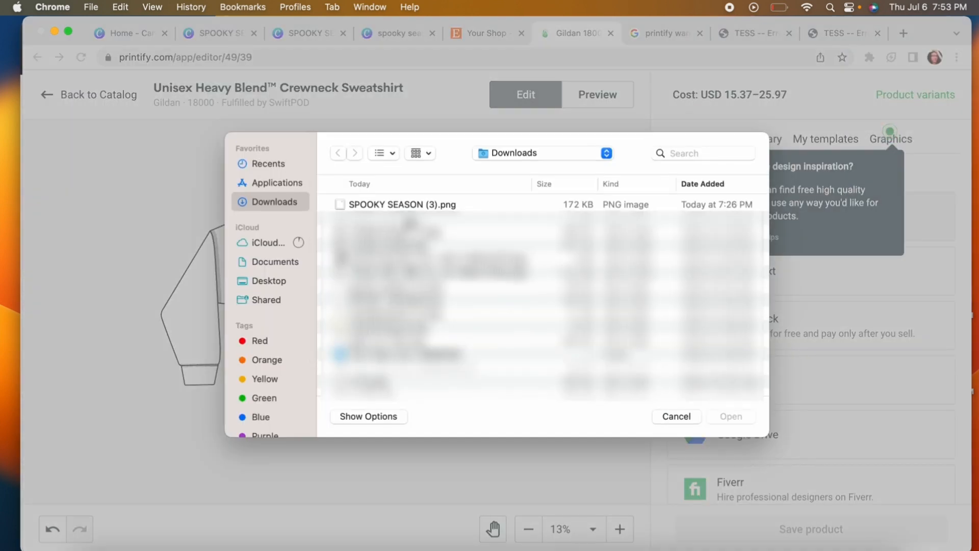
{"action": "double_click", "coordinate": [400, 204]}
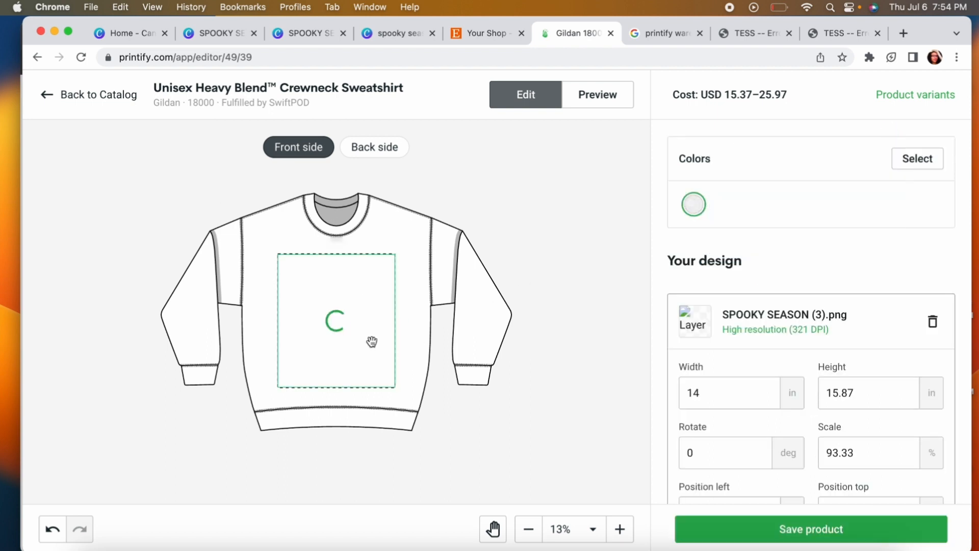
{"action": "left_click", "coordinate": [916, 157]}
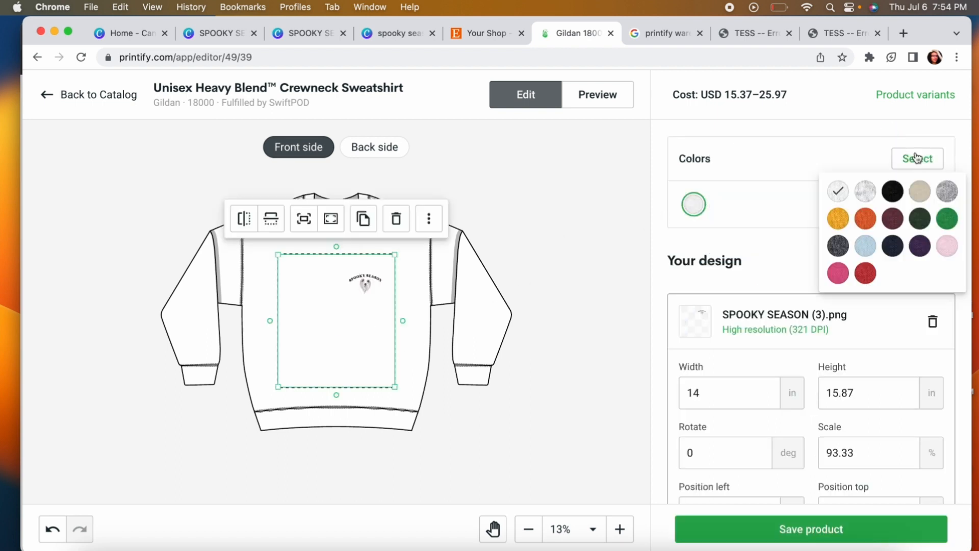
{"action": "left_click", "coordinate": [865, 191]}
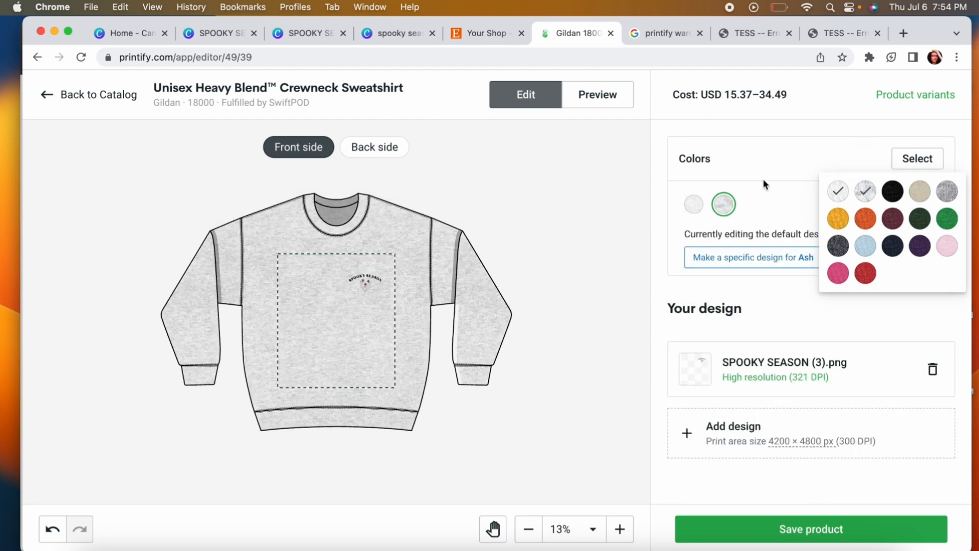
Step: Enlarge the SPOOKY SEASON design slightly beyond the print area and move it up on the sweatshirt's front
{"action": "left_click", "coordinate": [380, 300]}
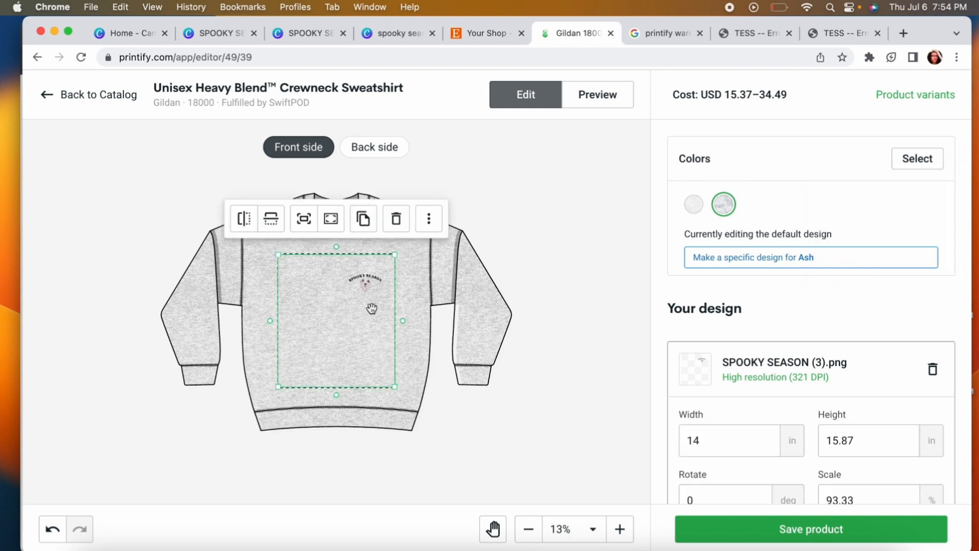
{"action": "left_click_drag", "start_coordinate": [278, 385], "coordinate": [260, 397]}
{"action": "left_click_drag", "start_coordinate": [328, 335], "coordinate": [334, 319]}
Step: Preview the sweatshirt mockups and save the product
{"action": "left_click", "coordinate": [600, 94]}
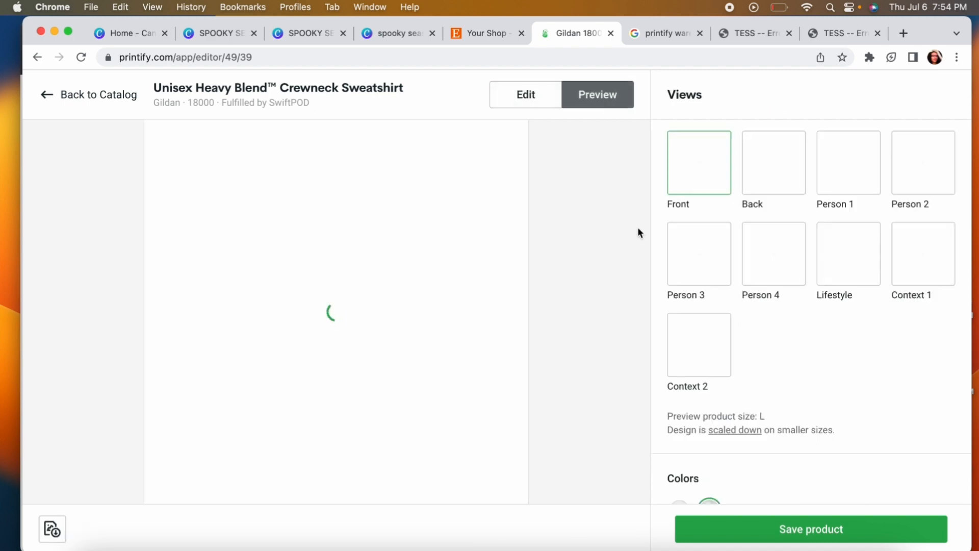
{"action": "scroll", "coordinate": [871, 355], "scroll_direction": "down", "scroll_amount": 2}
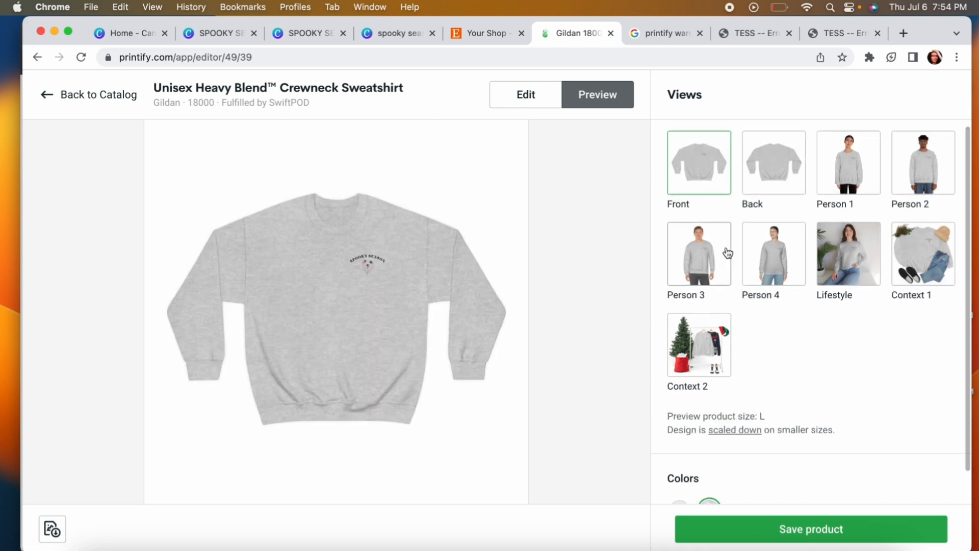
{"action": "scroll", "coordinate": [743, 437], "scroll_direction": "down", "scroll_amount": 2}
{"action": "left_click", "coordinate": [796, 525]}
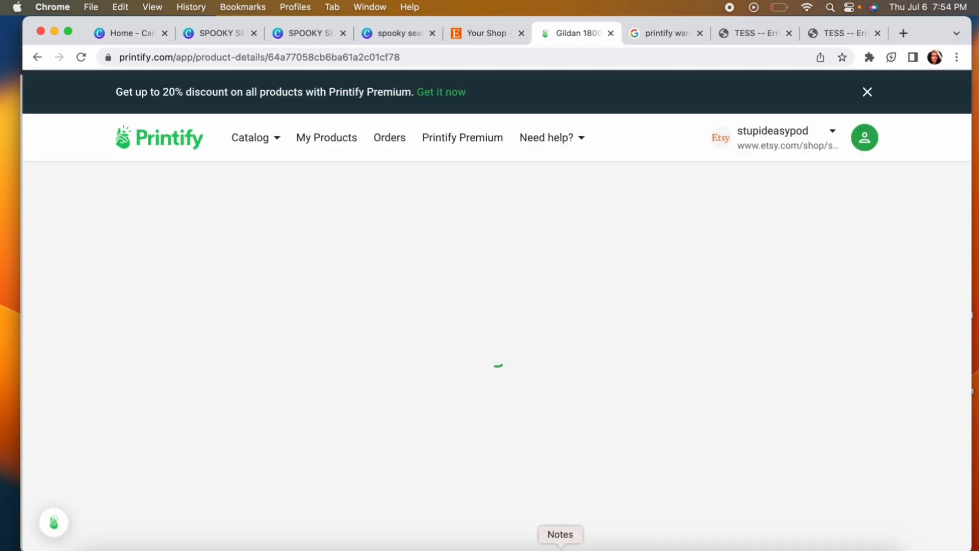
Step: Copy the keyword title from the note in Notes and replace the Printify listing title with it
{"action": "left_click", "coordinate": [560, 547]}
{"action": "triple_click", "coordinate": [634, 508]}
{"action": "key", "text": "super+c"}
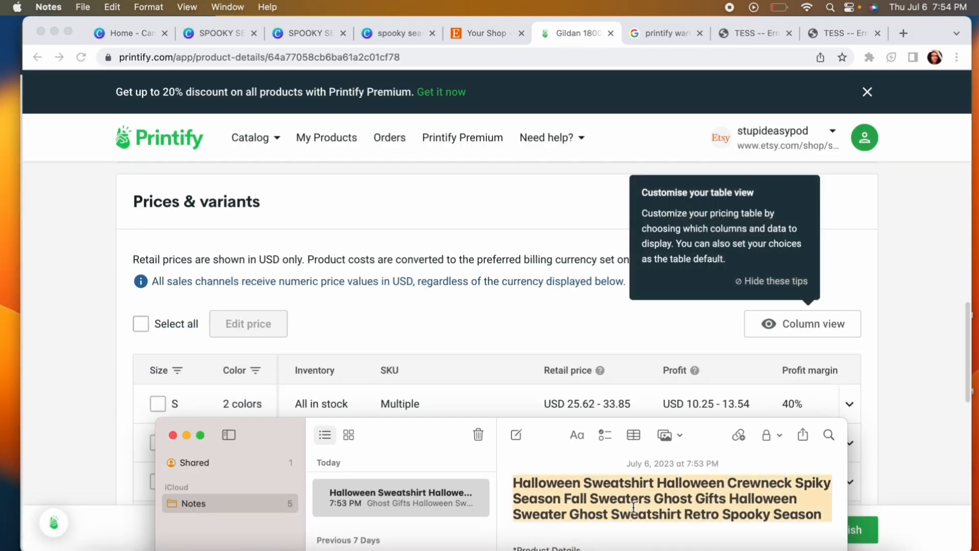
{"action": "scroll", "coordinate": [342, 268], "scroll_direction": "up", "scroll_amount": 10}
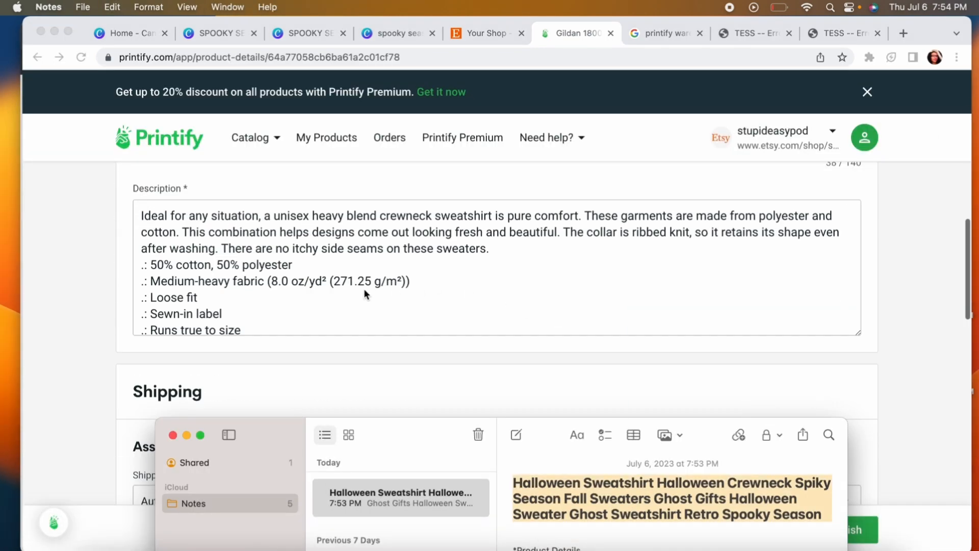
{"action": "left_click", "coordinate": [306, 212]}
{"action": "key", "text": "super+a"}
{"action": "key", "text": "super+v"}
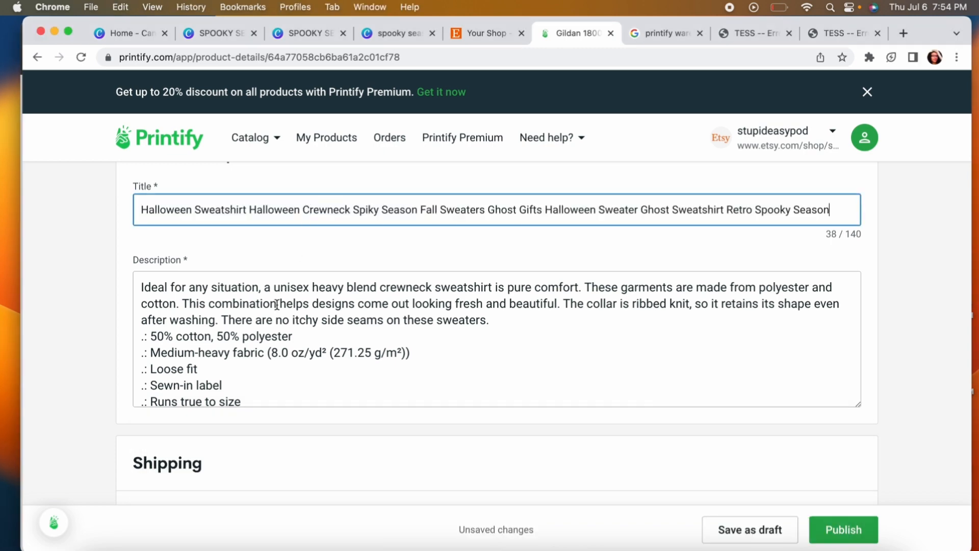
Step: Replace the default product description with the "*Product Details" text copied from the note in Notes
{"action": "left_click", "coordinate": [265, 336]}
{"action": "left_click_drag", "start_coordinate": [141, 285], "coordinate": [332, 438]}
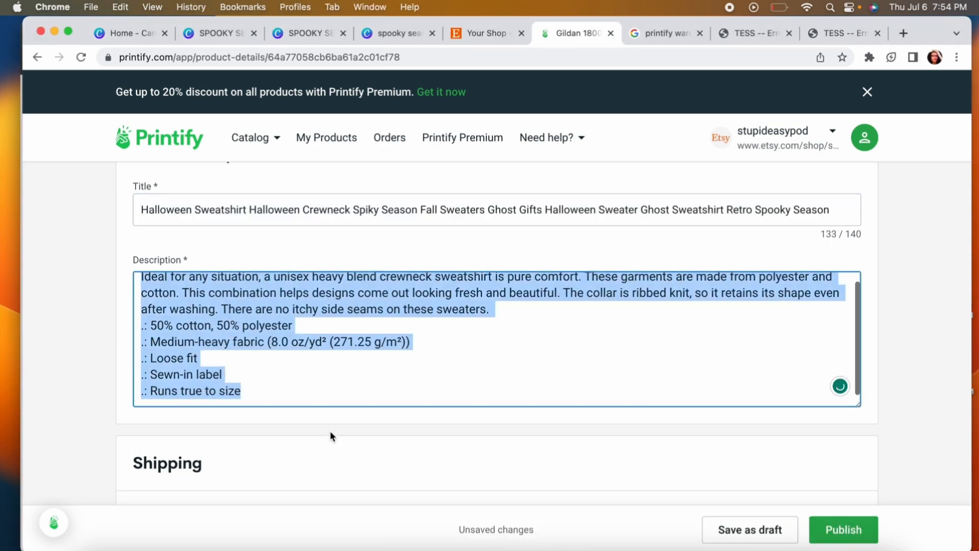
{"action": "key", "text": "BackSpace"}
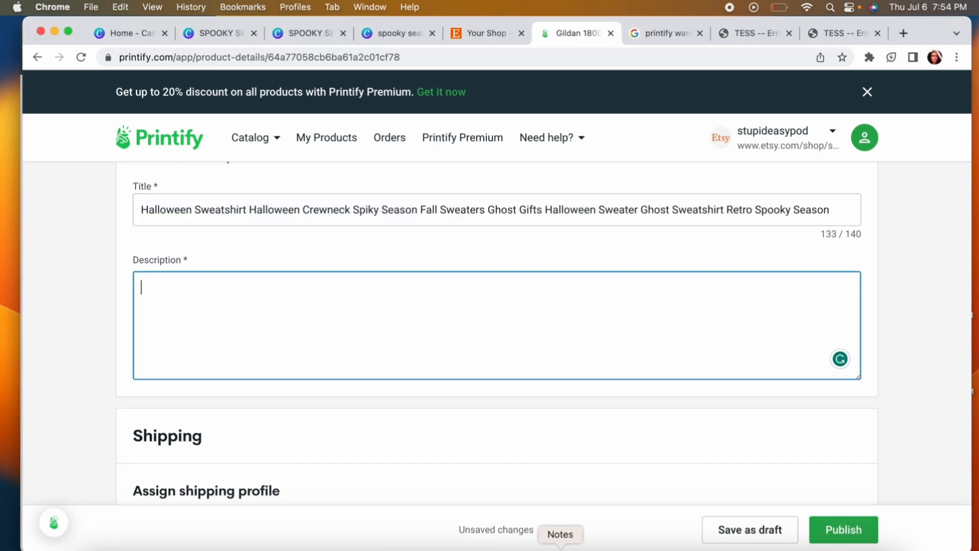
{"action": "left_click", "coordinate": [560, 545]}
{"action": "scroll", "coordinate": [589, 506], "scroll_direction": "down", "scroll_amount": 2}
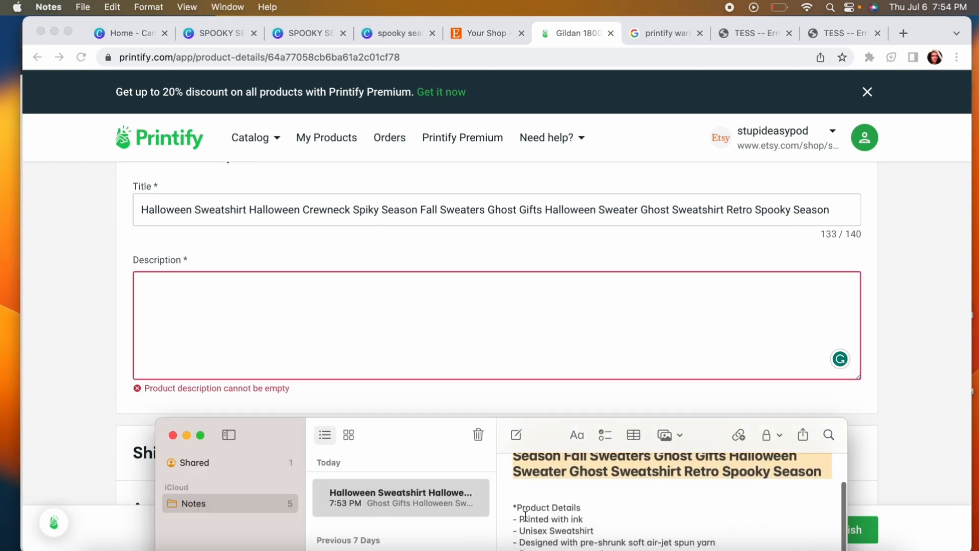
{"action": "left_click_drag", "start_coordinate": [508, 506], "coordinate": [515, 550]}
{"action": "key", "text": "super+c"}
{"action": "left_click", "coordinate": [390, 290]}
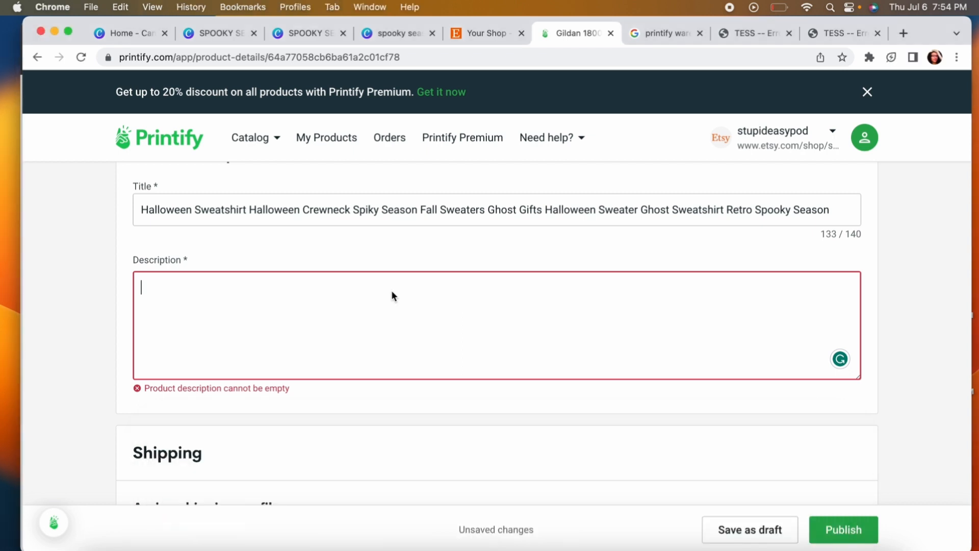
{"action": "key", "text": "super+v"}
{"action": "scroll", "coordinate": [357, 303], "scroll_direction": "up", "scroll_amount": 5}
{"action": "scroll", "coordinate": [204, 311], "scroll_direction": "up", "scroll_amount": 2}
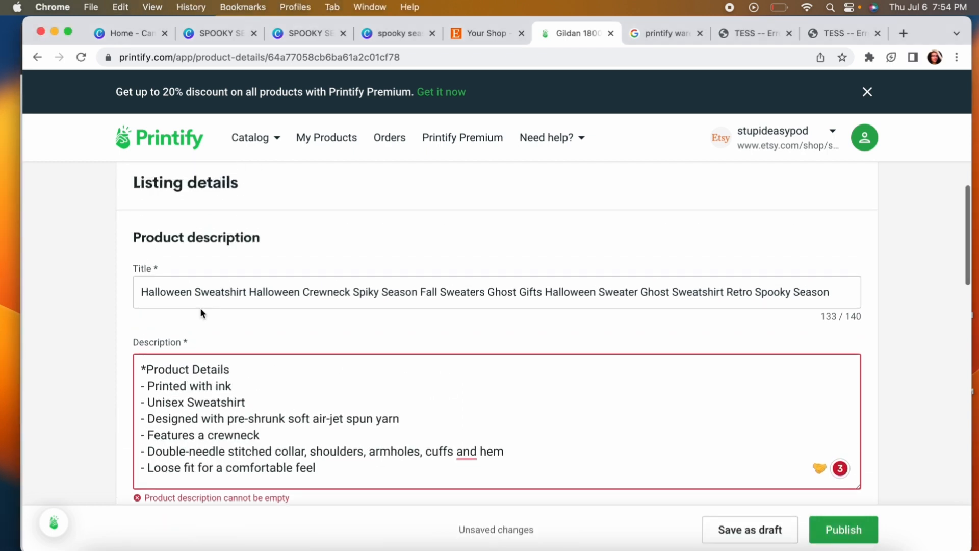
Step: Add the opening line "this halloween ghost sweatshirt is perfect" above the product details in the description, separated by a blank line
{"action": "left_click", "coordinate": [146, 360]}
{"action": "key", "text": "Return"}
{"action": "key", "text": "Return"}
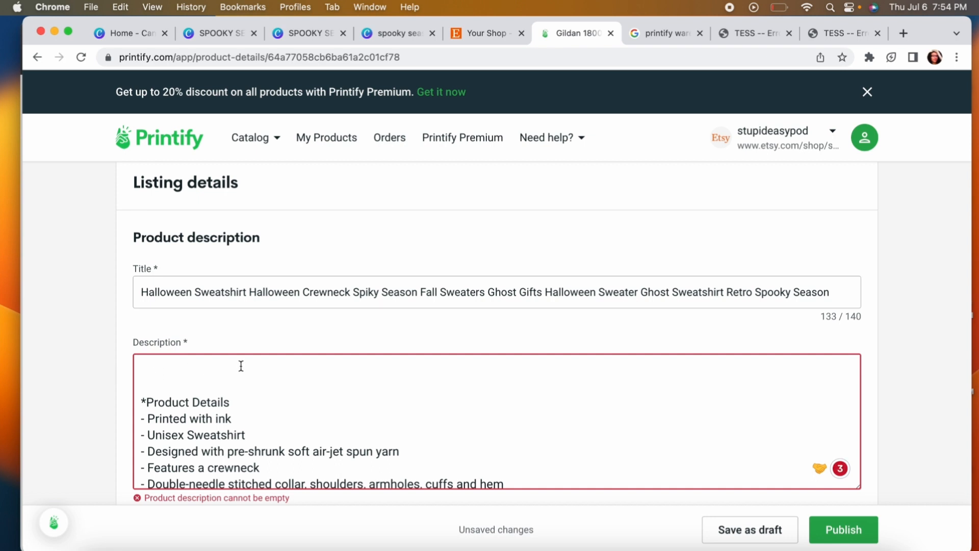
{"action": "type", "text": "this hallowee"}
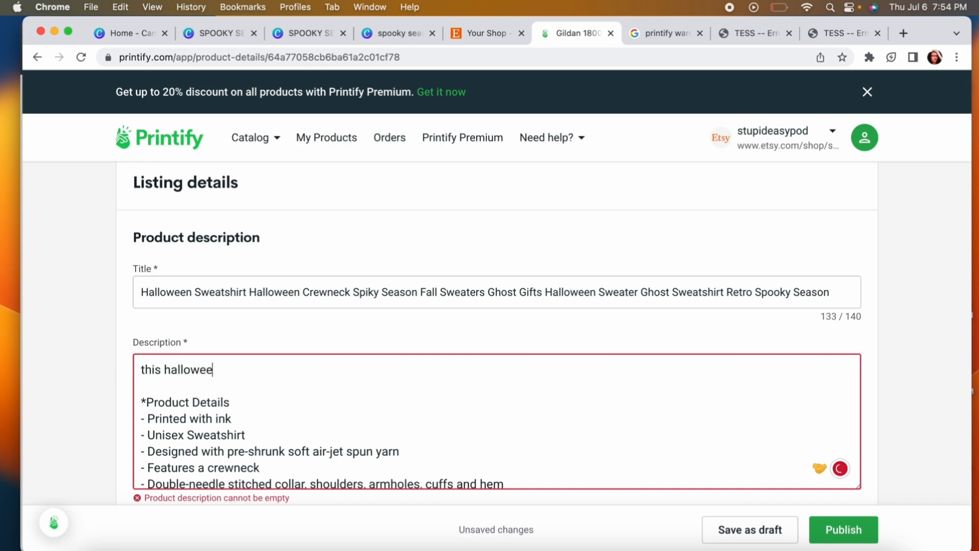
{"action": "type", "text": "n shost sweat"}
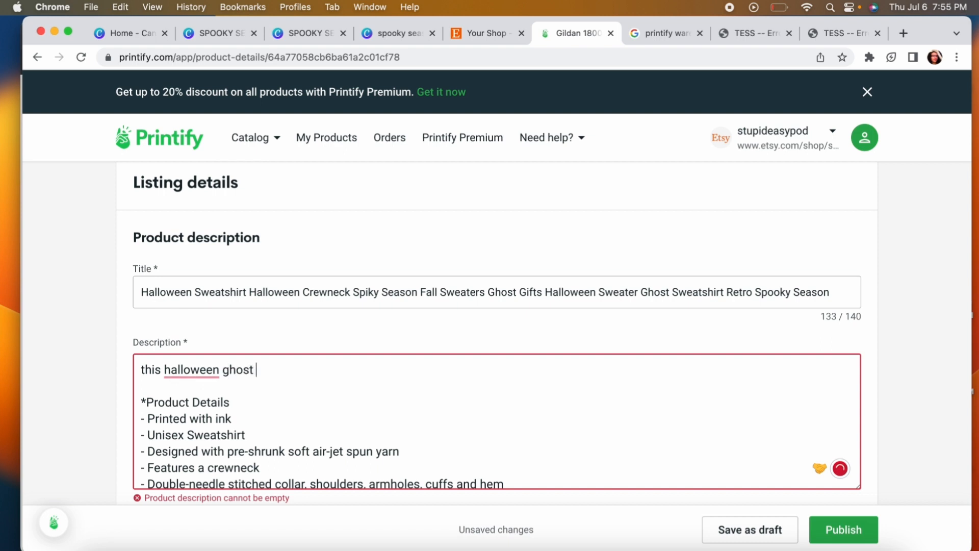
{"action": "type", "text": "shirt is perfect"}
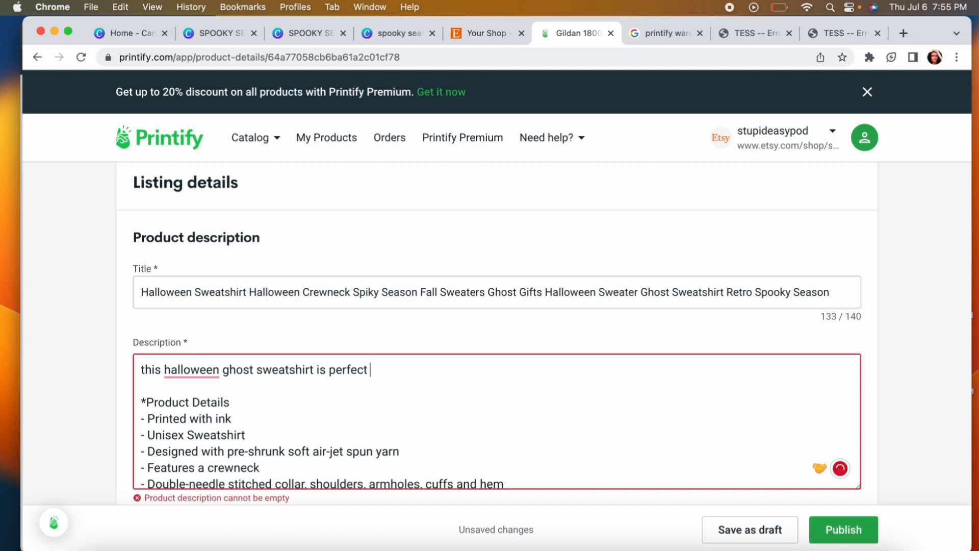
{"action": "scroll", "coordinate": [350, 306], "scroll_direction": "down", "scroll_amount": 3}
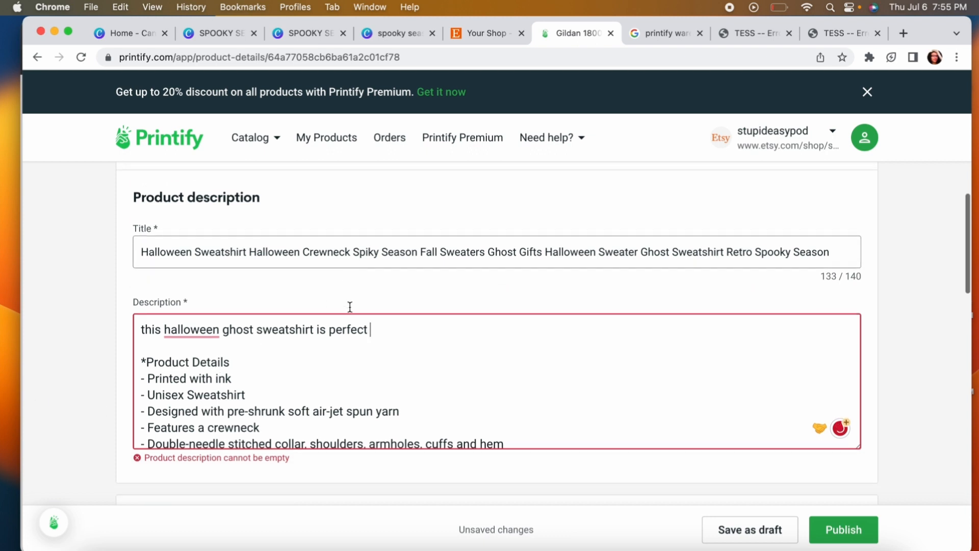
Step: Review the full product description from the opening line to the care instructions, along with the listing title
{"action": "scroll", "coordinate": [223, 372], "scroll_direction": "down", "scroll_amount": 2}
{"action": "scroll", "coordinate": [223, 373], "scroll_direction": "down", "scroll_amount": 5}
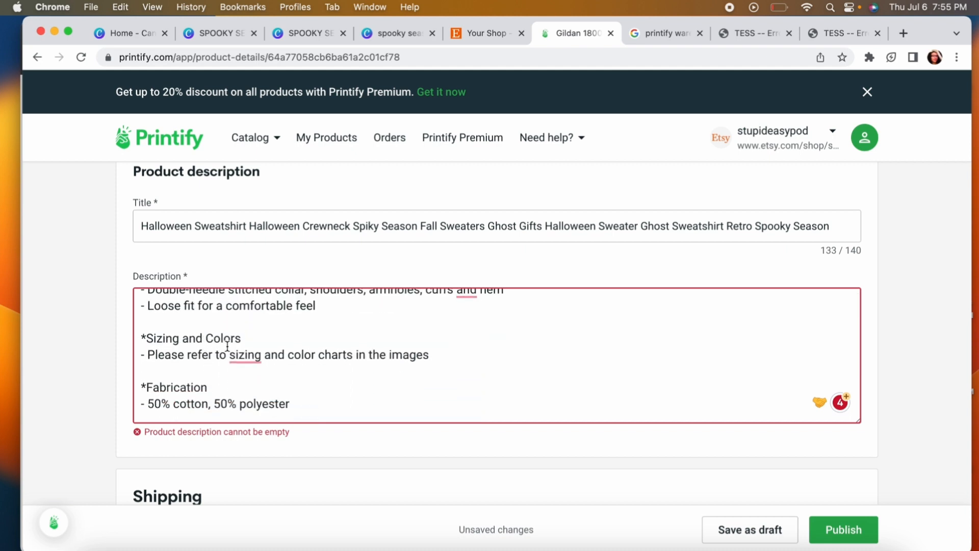
{"action": "scroll", "coordinate": [201, 353], "scroll_direction": "down", "scroll_amount": 1}
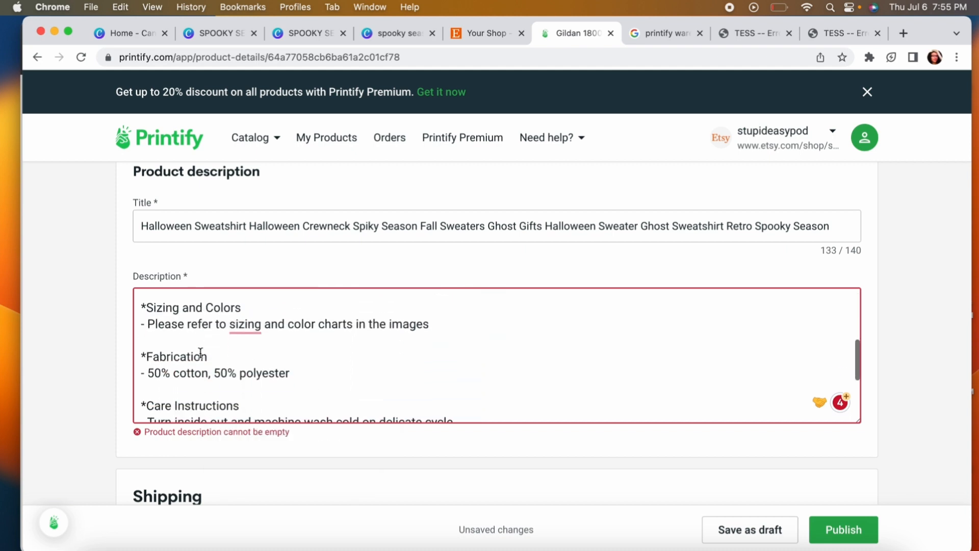
{"action": "scroll", "coordinate": [178, 368], "scroll_direction": "down", "scroll_amount": 3}
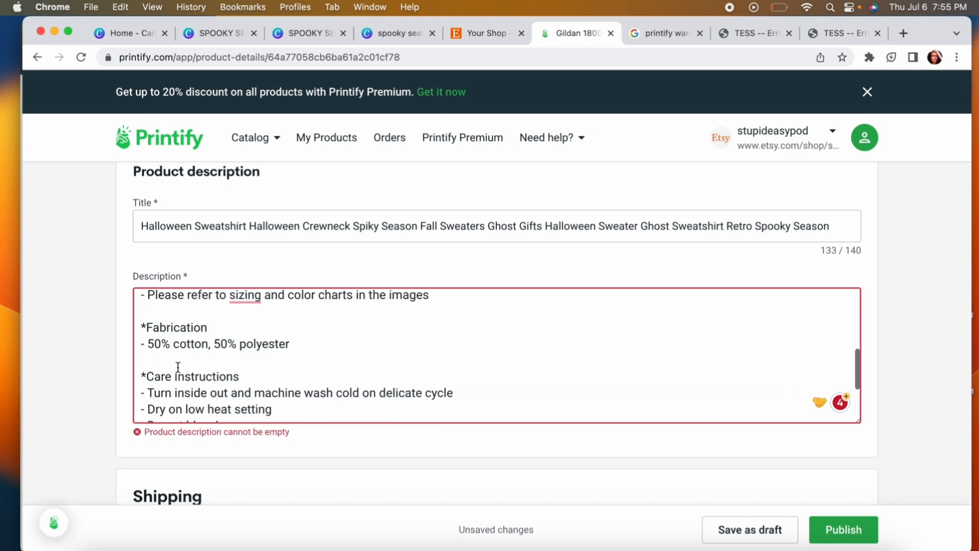
{"action": "scroll", "coordinate": [217, 364], "scroll_direction": "down", "scroll_amount": 3}
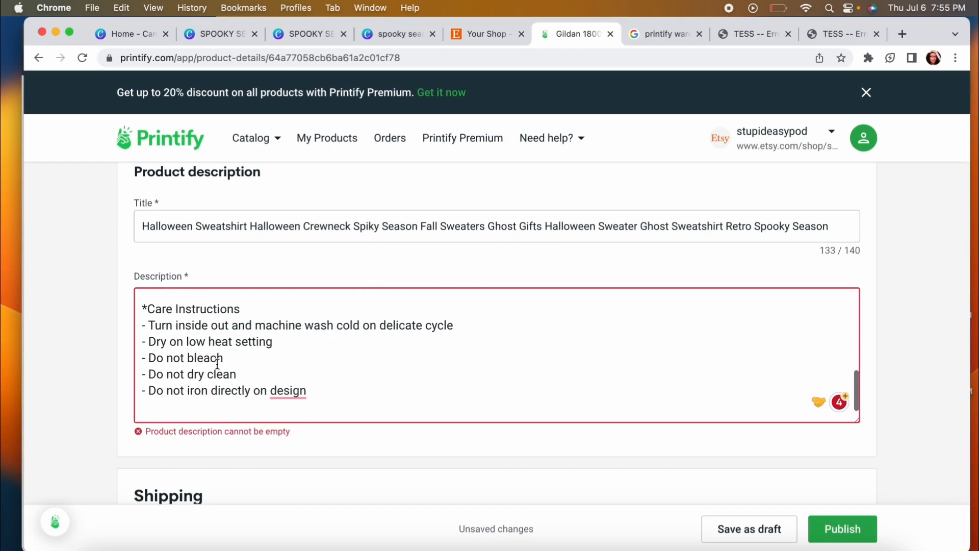
{"action": "scroll", "coordinate": [217, 363], "scroll_direction": "up", "scroll_amount": 2}
{"action": "scroll", "coordinate": [217, 364], "scroll_direction": "up", "scroll_amount": 5}
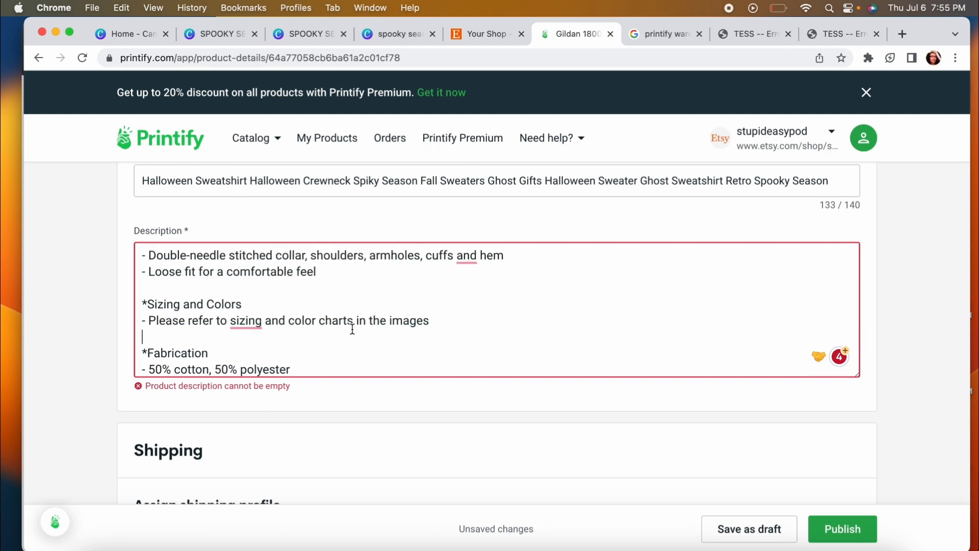
{"action": "scroll", "coordinate": [372, 269], "scroll_direction": "up", "scroll_amount": 5}
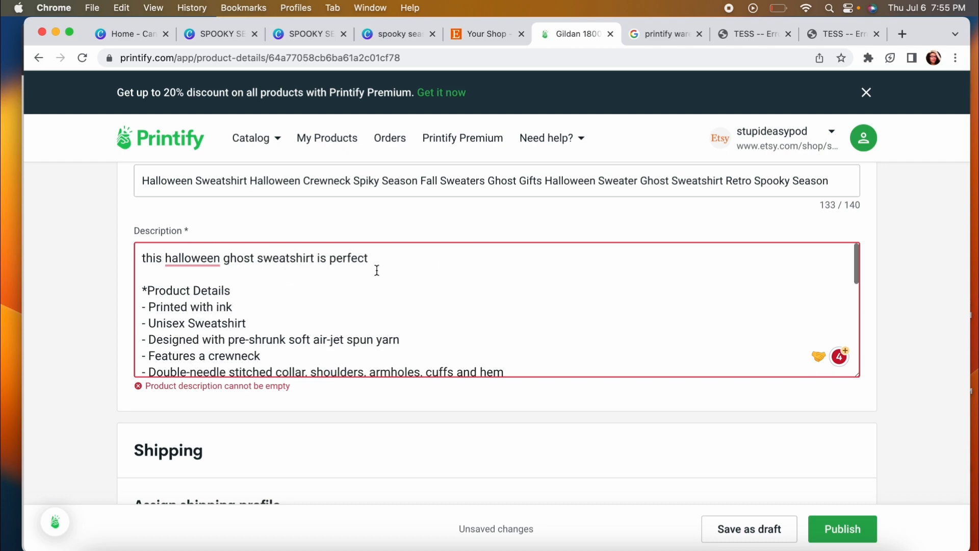
{"action": "scroll", "coordinate": [398, 290], "scroll_direction": "up", "scroll_amount": 4}
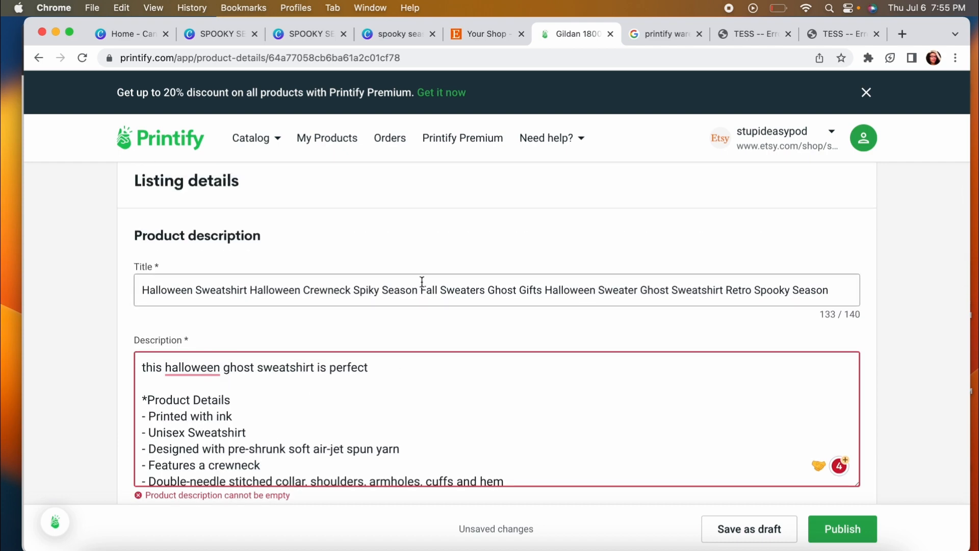
{"action": "left_click", "coordinate": [461, 289]}
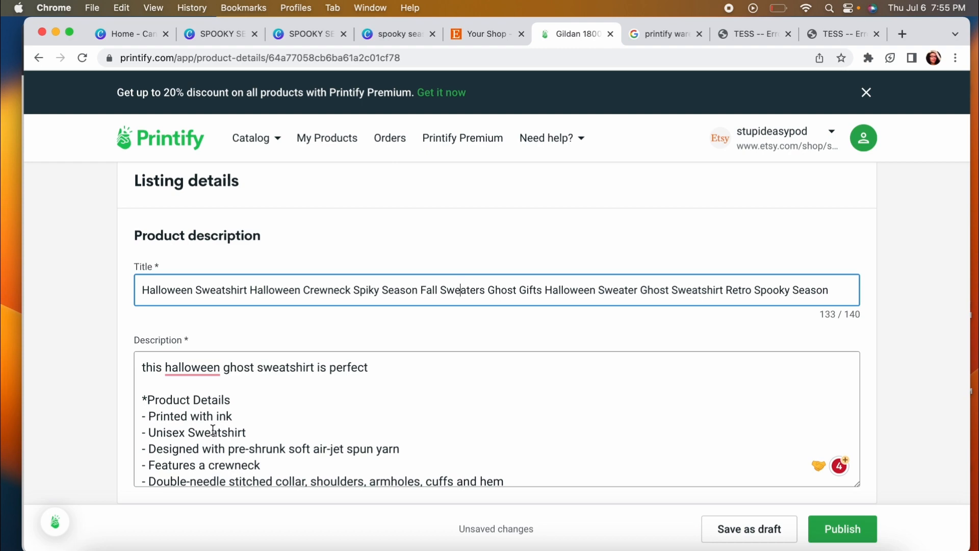
Step: Set the variant visibility to show all variants as available for purchase regardless of stock status
{"action": "scroll", "coordinate": [467, 319], "scroll_direction": "down", "scroll_amount": 5}
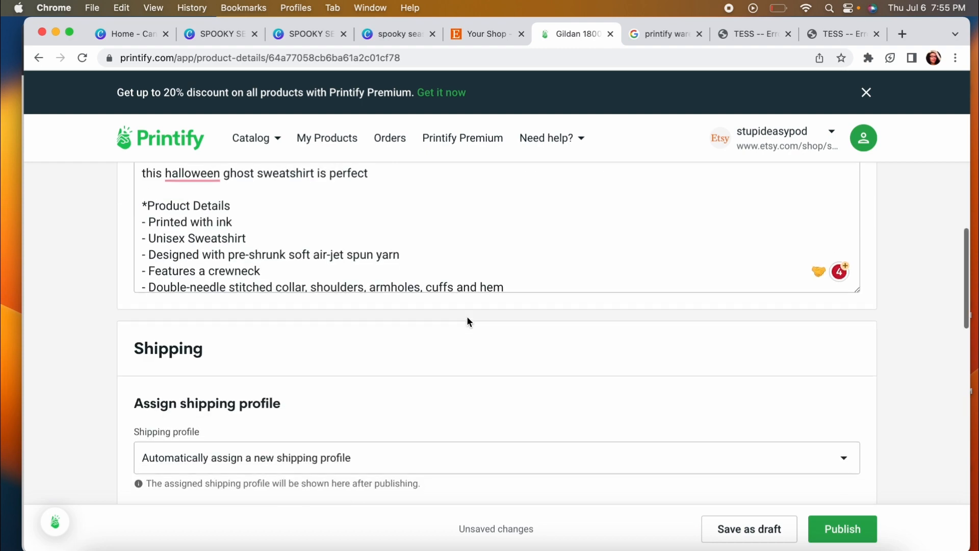
{"action": "scroll", "coordinate": [466, 319], "scroll_direction": "down", "scroll_amount": 4}
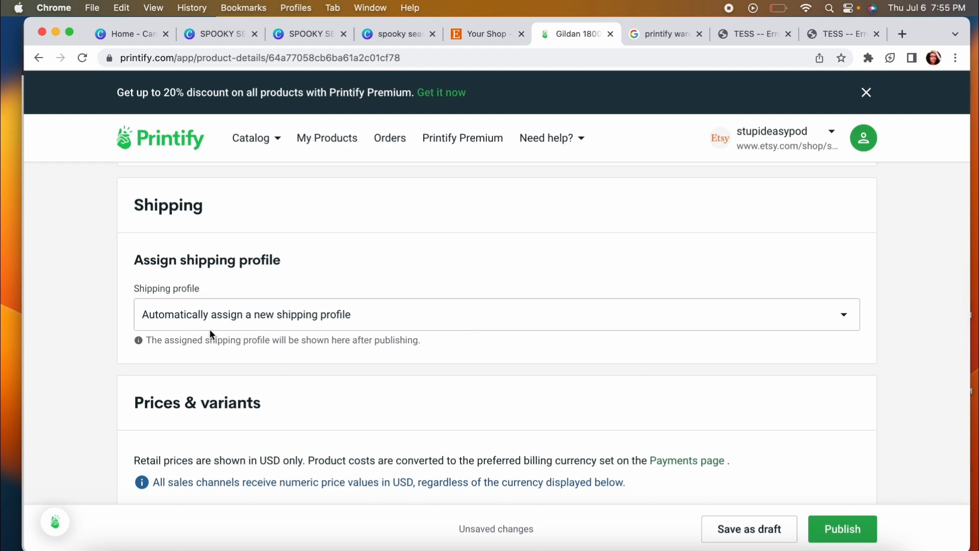
{"action": "scroll", "coordinate": [419, 292], "scroll_direction": "down", "scroll_amount": 5}
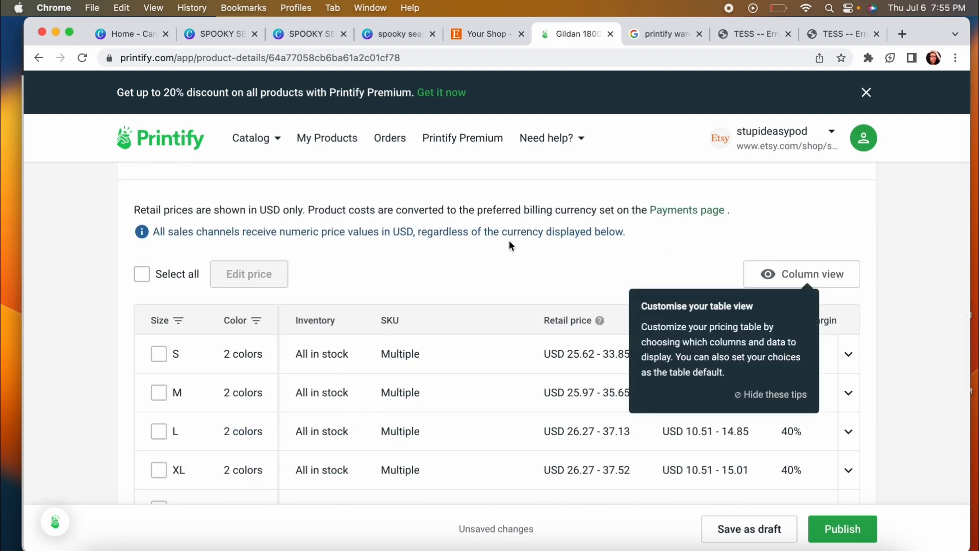
{"action": "scroll", "coordinate": [509, 240], "scroll_direction": "down", "scroll_amount": 3}
{"action": "scroll", "coordinate": [109, 369], "scroll_direction": "down", "scroll_amount": 9}
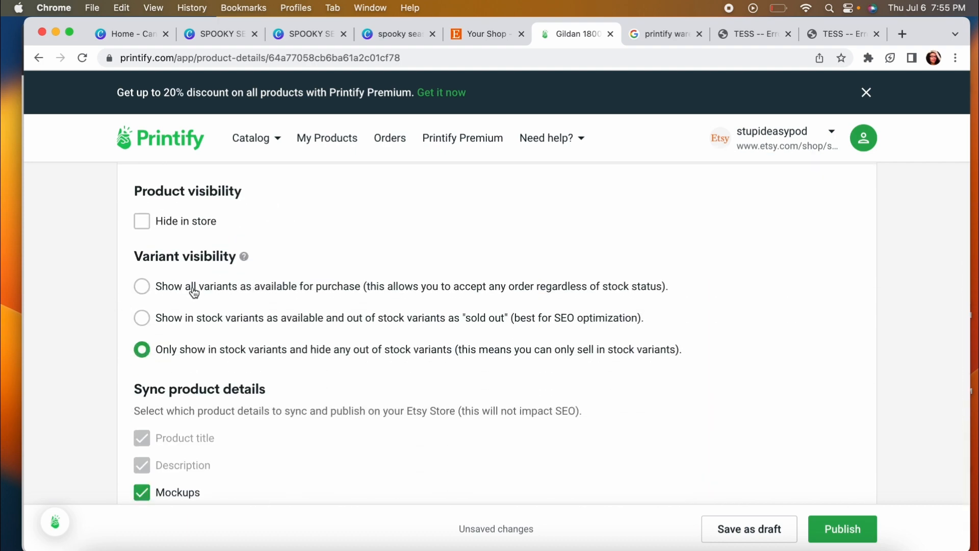
{"action": "left_click", "coordinate": [225, 292]}
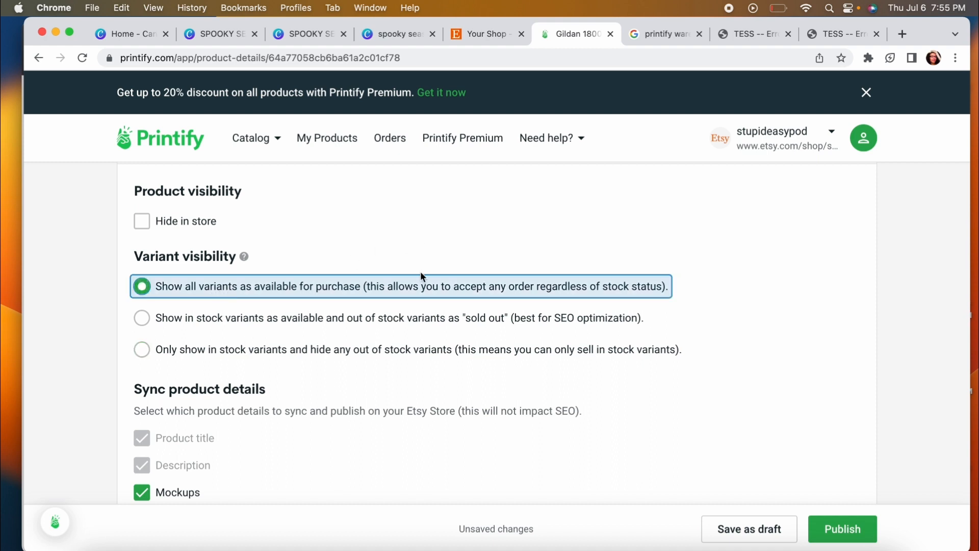
{"action": "scroll", "coordinate": [858, 473], "scroll_direction": "up", "scroll_amount": 3}
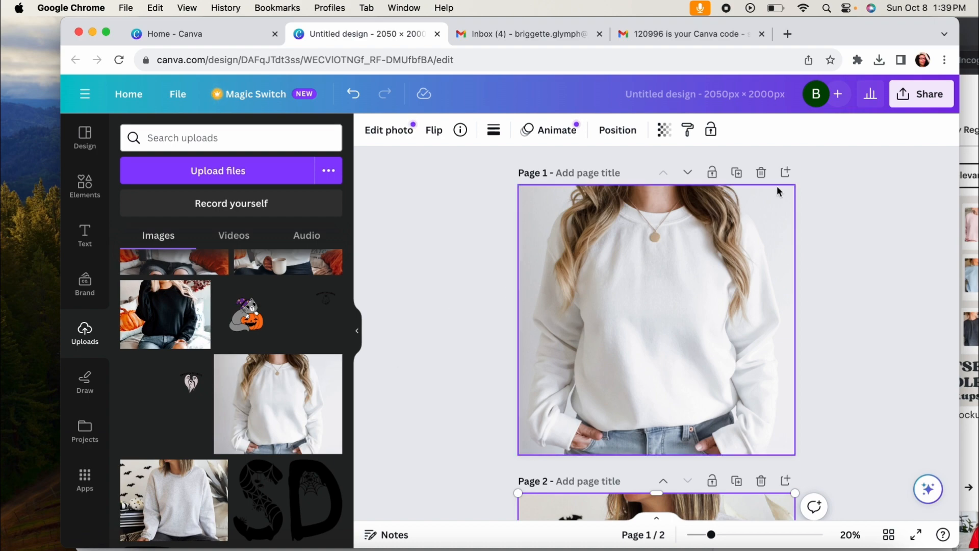
Step: Switch to the Etsy window, browse the "gildan 18000 mockup" results for sweatshirt mockup bundles, and return to the Canva design
{"action": "left_click", "coordinate": [967, 99]}
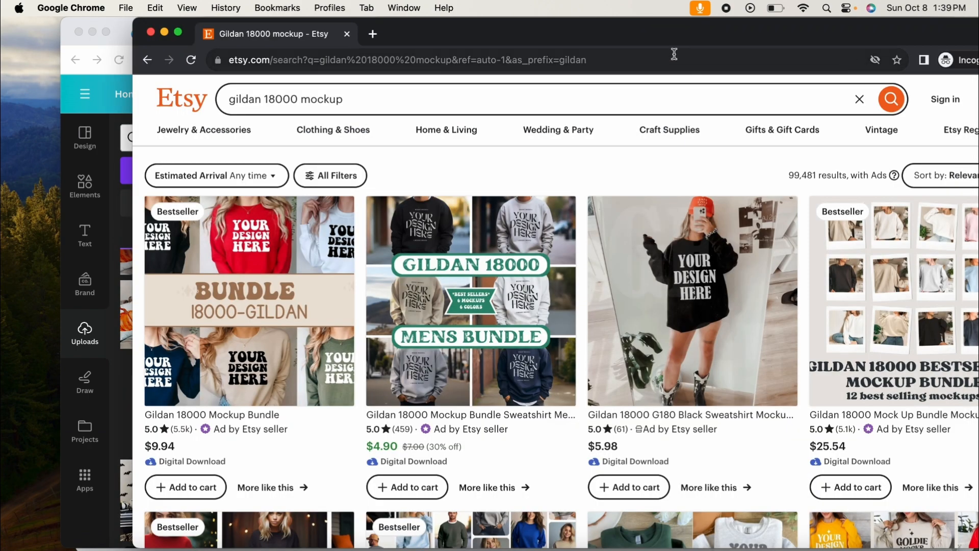
{"action": "left_click", "coordinate": [618, 45]}
{"action": "left_click_drag", "start_coordinate": [615, 41], "coordinate": [525, 11]}
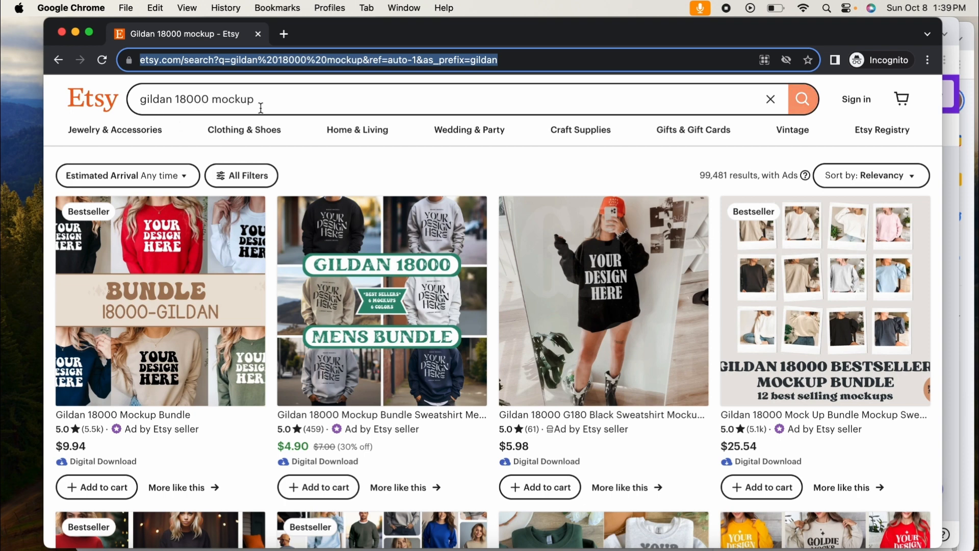
{"action": "scroll", "coordinate": [255, 286], "scroll_direction": "down", "scroll_amount": 5}
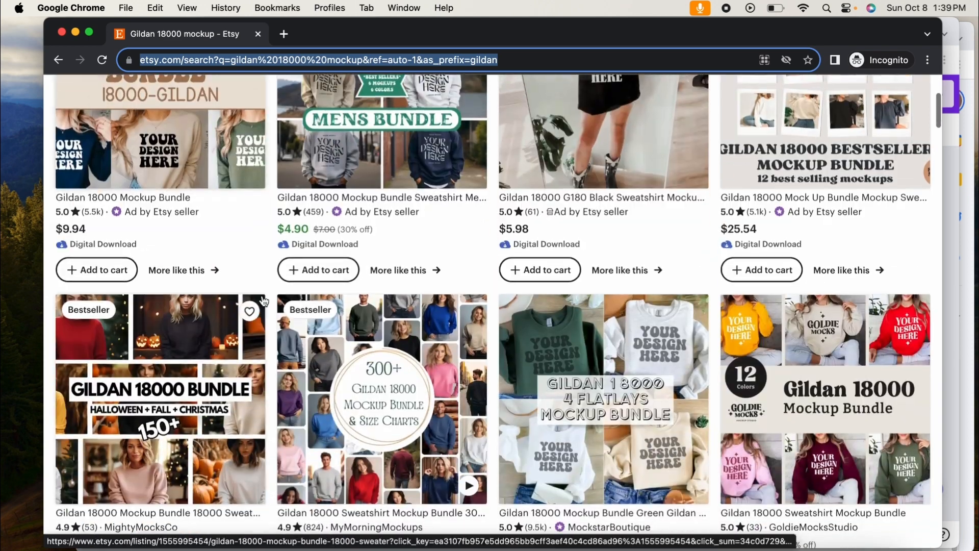
{"action": "scroll", "coordinate": [485, 235], "scroll_direction": "down", "scroll_amount": 4}
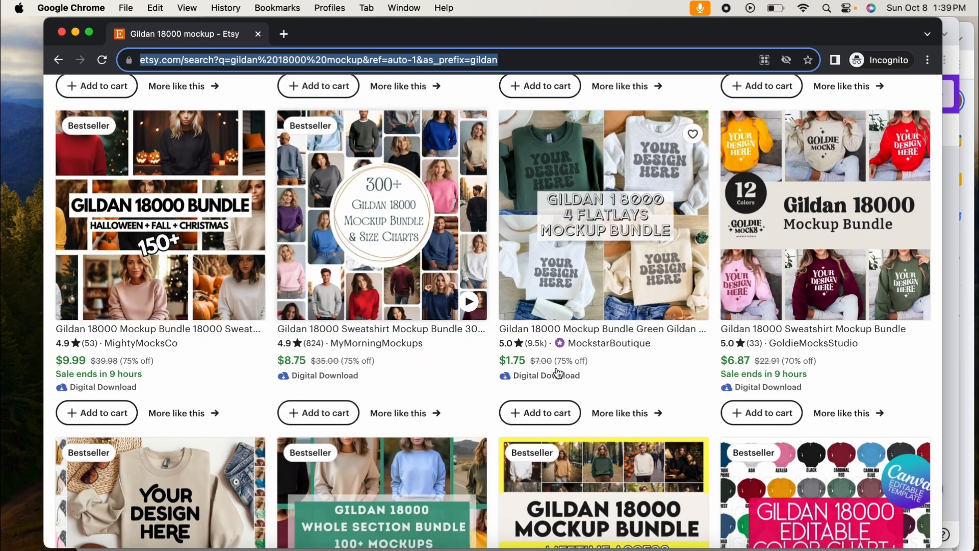
{"action": "scroll", "coordinate": [647, 385], "scroll_direction": "down", "scroll_amount": 2}
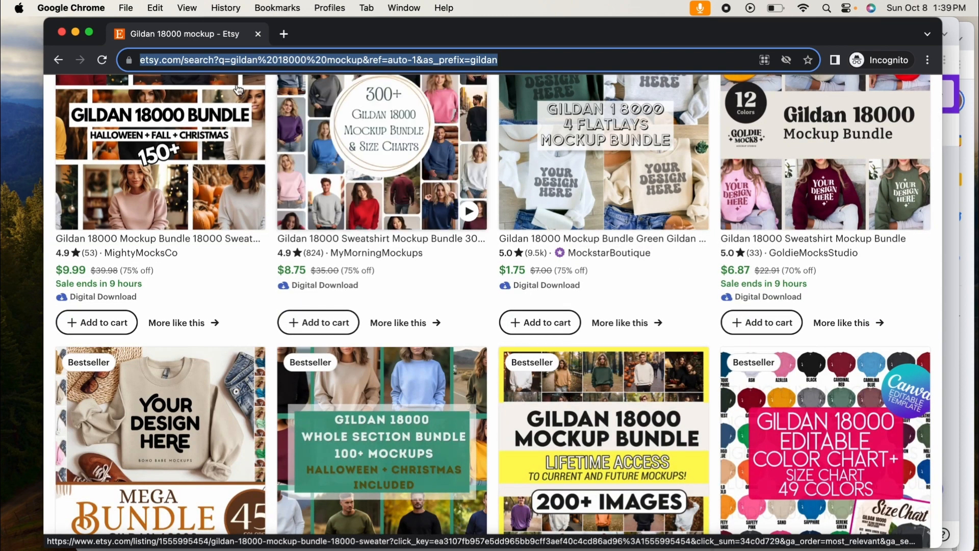
{"action": "left_click", "coordinate": [62, 32]}
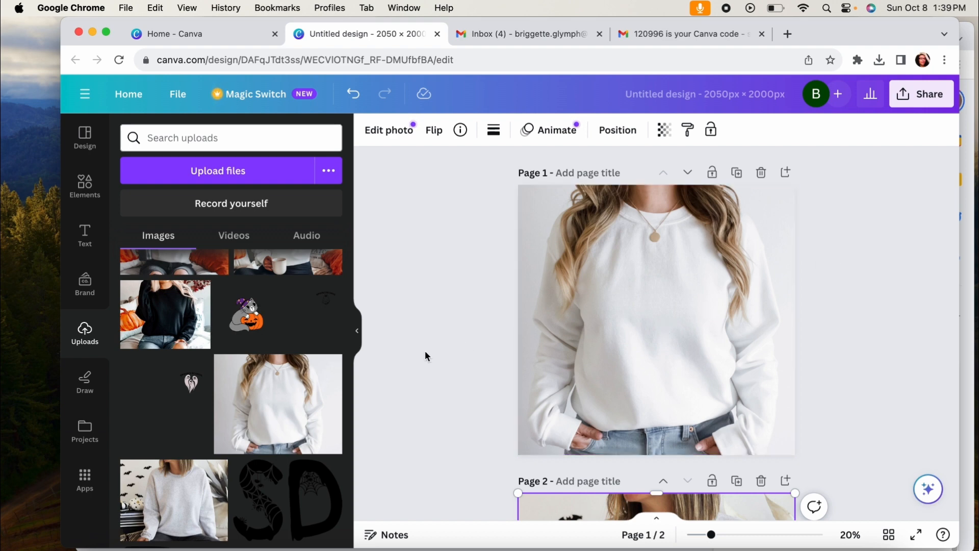
Step: Add the uploaded SPOOKY SEASON ghost design to page 1 and position it on the wearer's chest of the white sweatshirt
{"action": "left_click", "coordinate": [184, 396]}
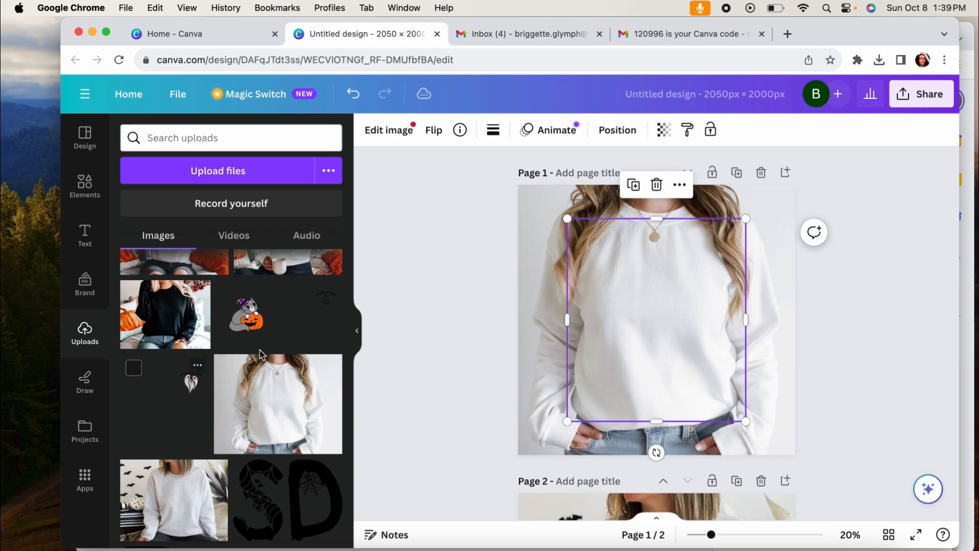
{"action": "left_click_drag", "start_coordinate": [645, 292], "coordinate": [623, 286]}
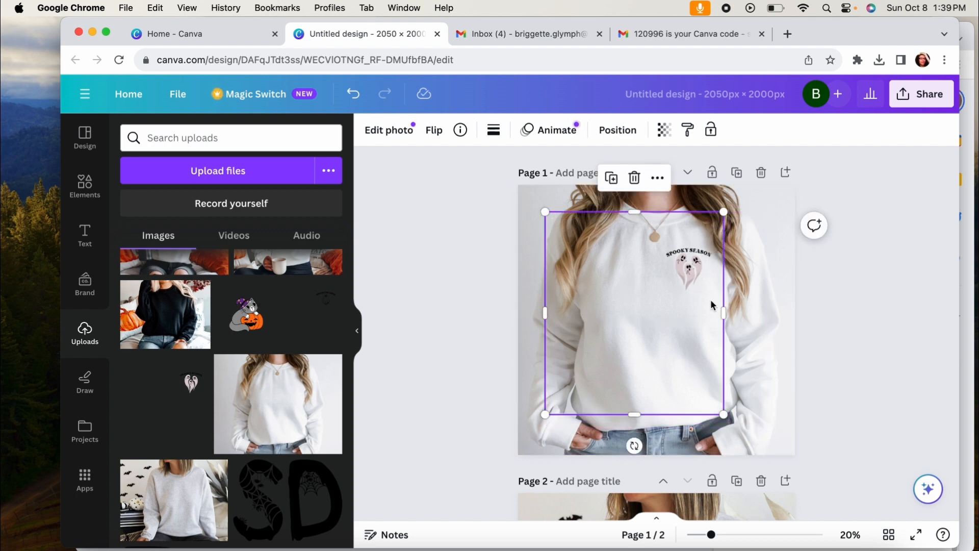
{"action": "left_click_drag", "start_coordinate": [713, 537], "coordinate": [722, 537]}
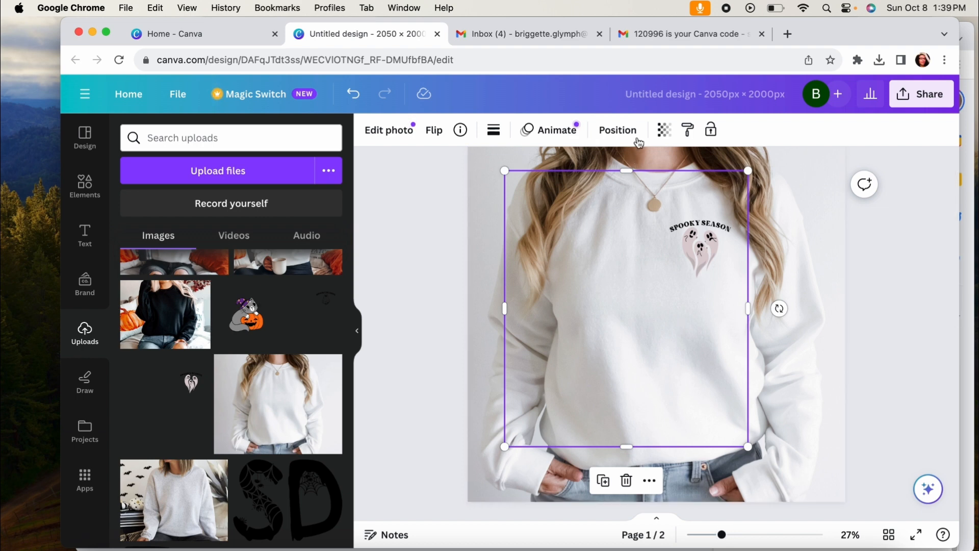
Step: Set the transparency of the ghost design on the white sweatshirt to 75
{"action": "left_click", "coordinate": [664, 130]}
{"action": "left_click", "coordinate": [658, 163]}
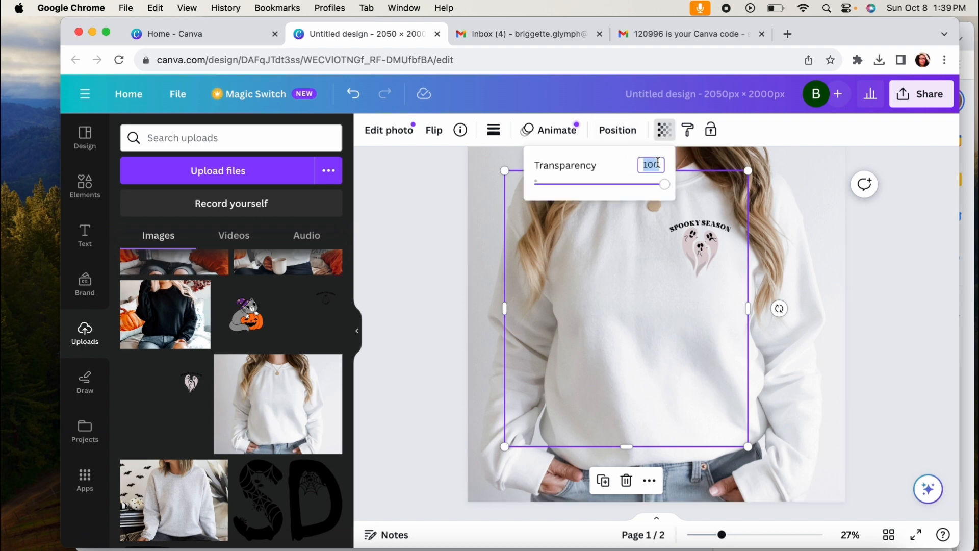
{"action": "type", "text": "75"}
{"action": "key", "text": "Return"}
{"action": "left_click", "coordinate": [725, 203]}
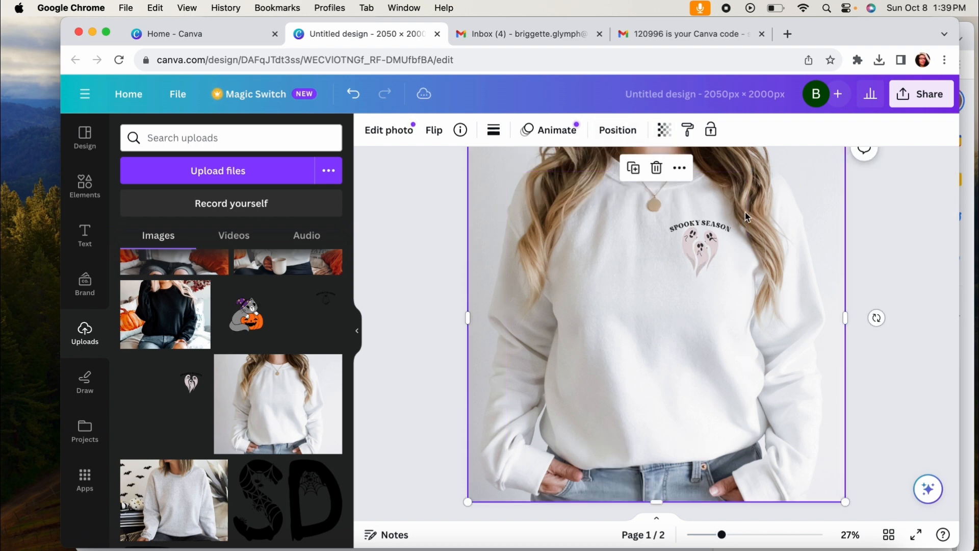
Step: Add the SPOOKY SEASON ghost design to the grey sweatshirt on page 2 and move it slightly lower on the chest
{"action": "scroll", "coordinate": [764, 260], "scroll_direction": "down", "scroll_amount": 6}
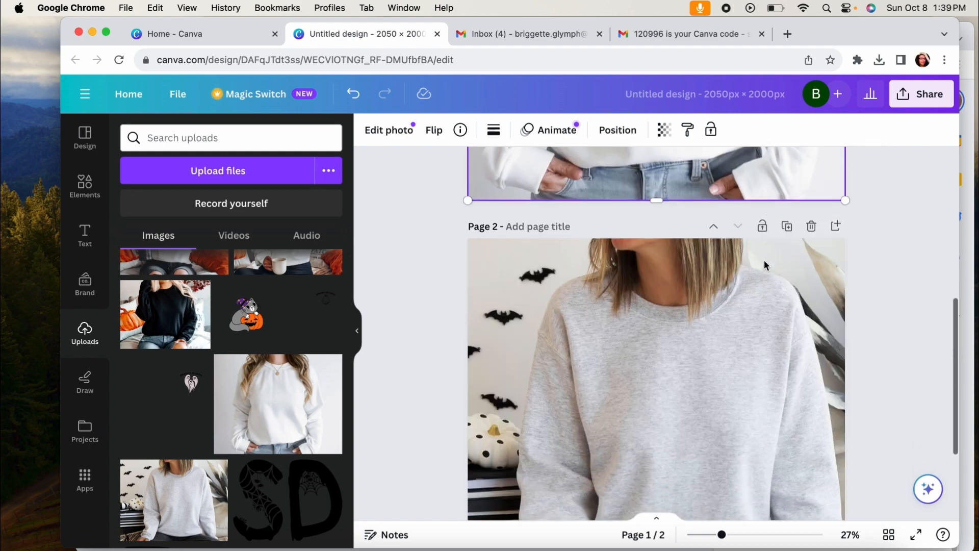
{"action": "left_click", "coordinate": [192, 383]}
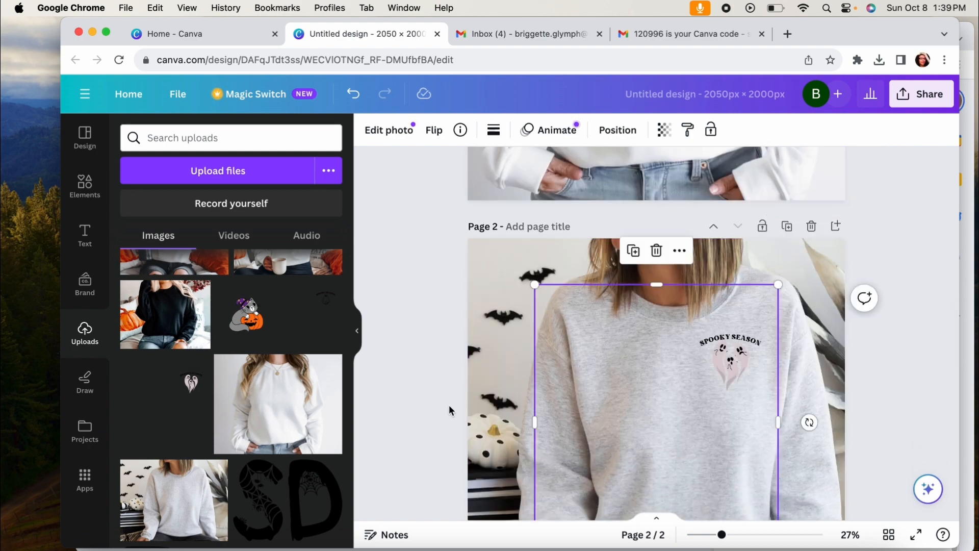
{"action": "left_click_drag", "start_coordinate": [653, 411], "coordinate": [649, 425]}
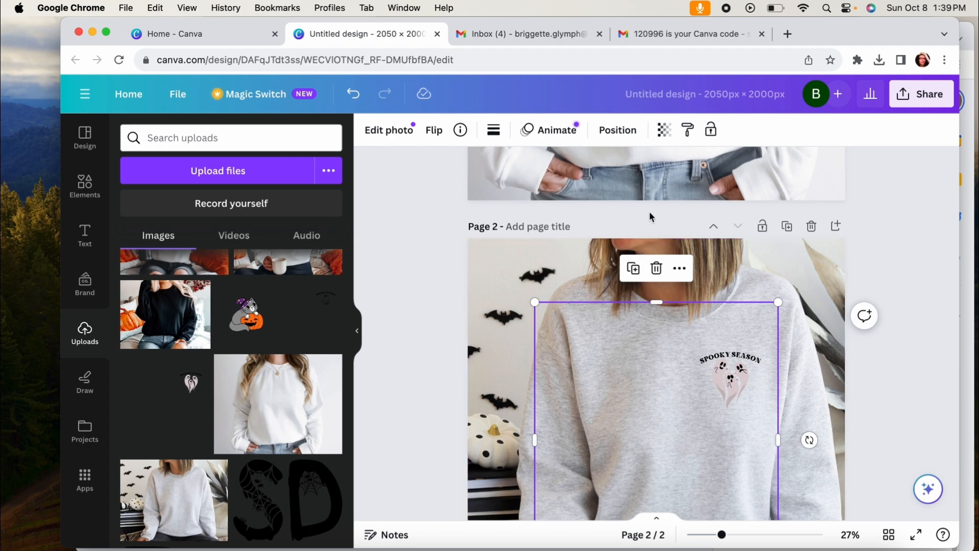
Step: Set the transparency of the ghost design on the grey sweatshirt to 80
{"action": "left_click", "coordinate": [665, 130]}
{"action": "left_click", "coordinate": [653, 160]}
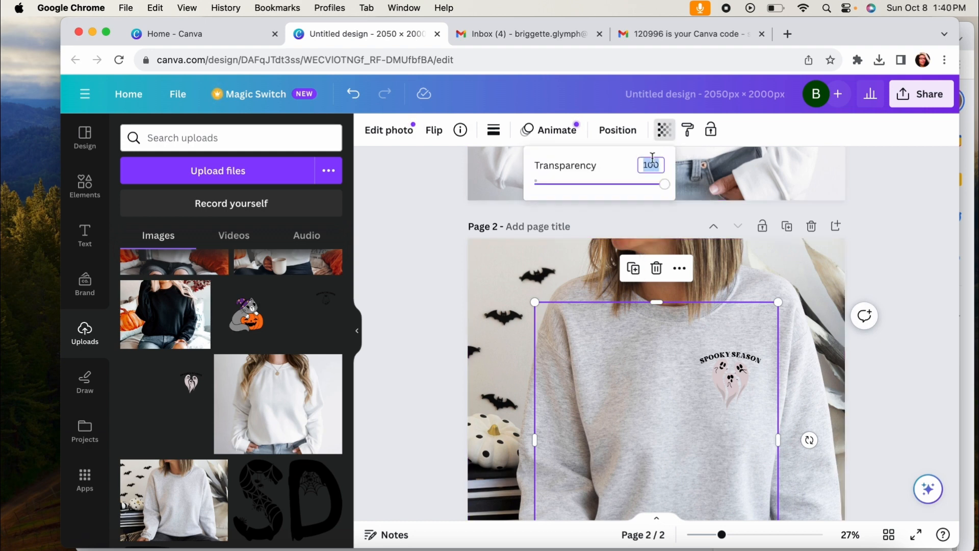
{"action": "type", "text": "80"}
{"action": "key", "text": "Return"}
{"action": "left_click", "coordinate": [832, 302]}
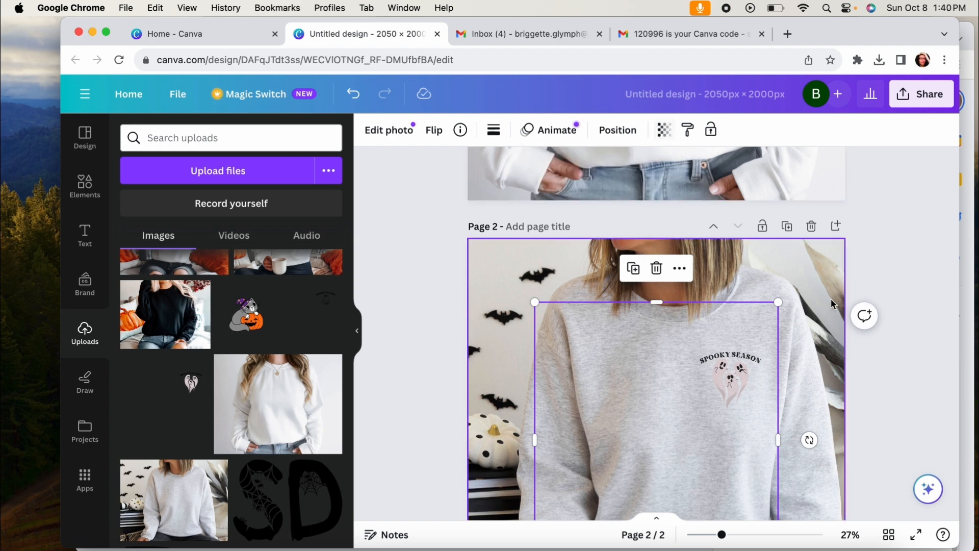
Step: Rotate the ghost design on page 2 slightly counterclockwise to follow the angle of the grey sweatshirt
{"action": "scroll", "coordinate": [736, 370], "scroll_direction": "down", "scroll_amount": 3}
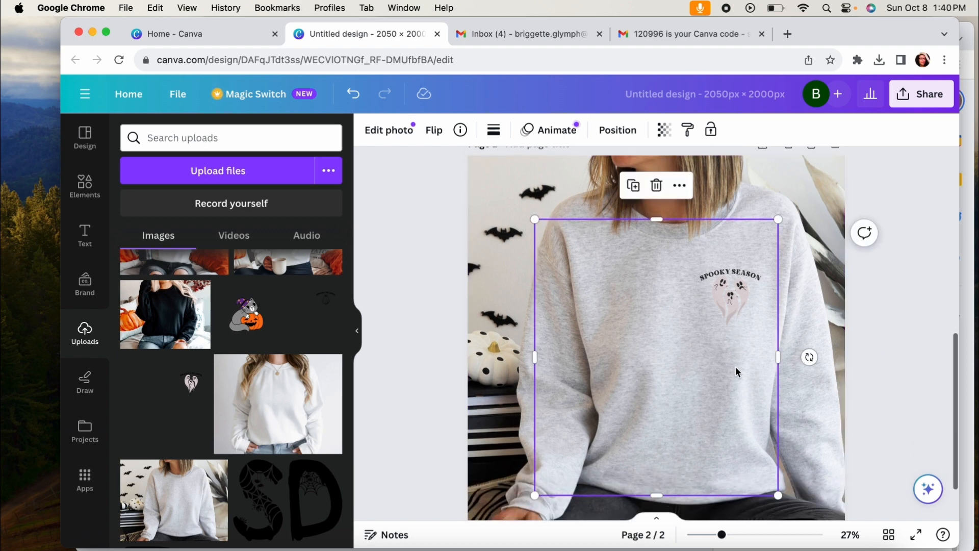
{"action": "left_click_drag", "start_coordinate": [722, 536], "coordinate": [710, 535]}
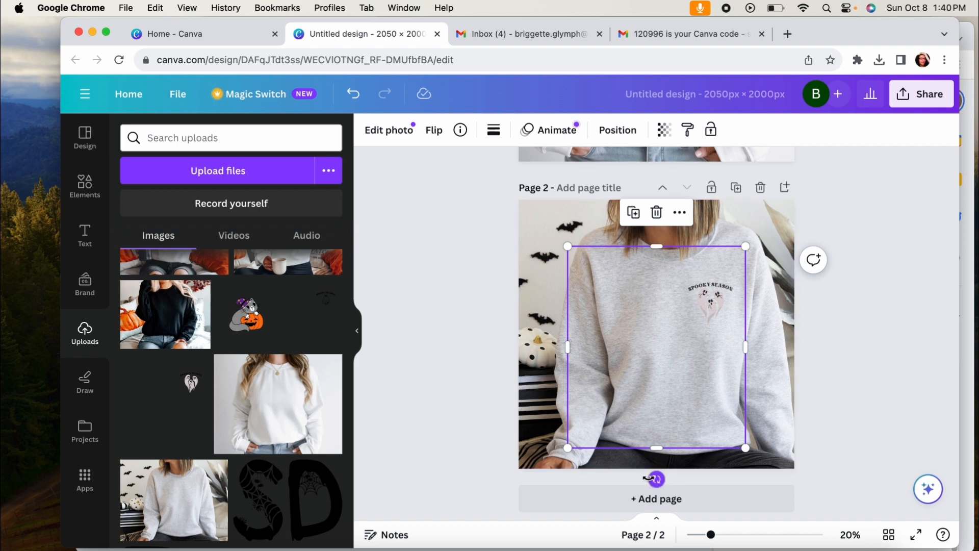
{"action": "left_click_drag", "start_coordinate": [654, 478], "coordinate": [653, 478]}
Step: Scale the ghost design on the page 1 white sweatshirt down slightly
{"action": "scroll", "coordinate": [702, 352], "scroll_direction": "up", "scroll_amount": 5}
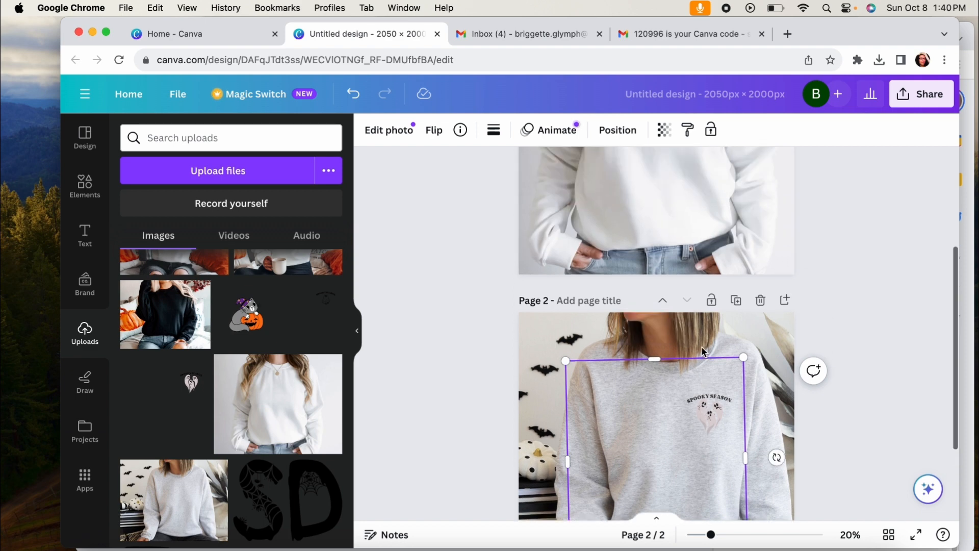
{"action": "left_click", "coordinate": [702, 337]}
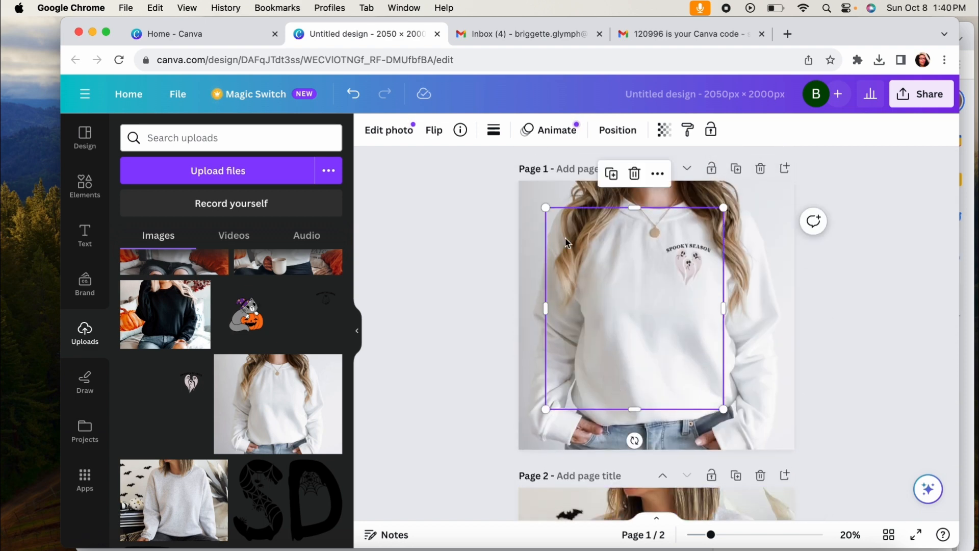
{"action": "left_click_drag", "start_coordinate": [545, 207], "coordinate": [556, 210]}
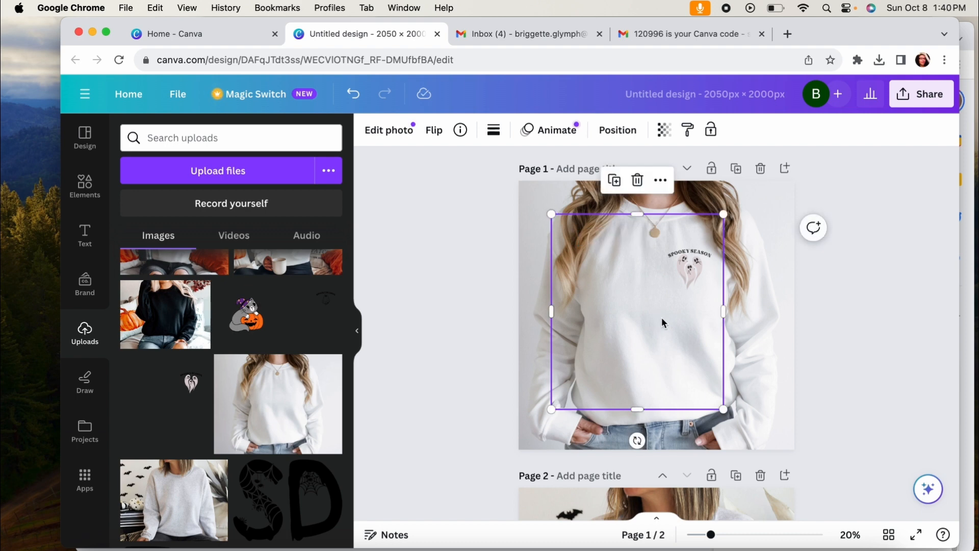
Step: Nudge the ghost design slightly up and to the right on the page 1 white sweatshirt
{"action": "left_click_drag", "start_coordinate": [653, 324], "coordinate": [662, 320]}
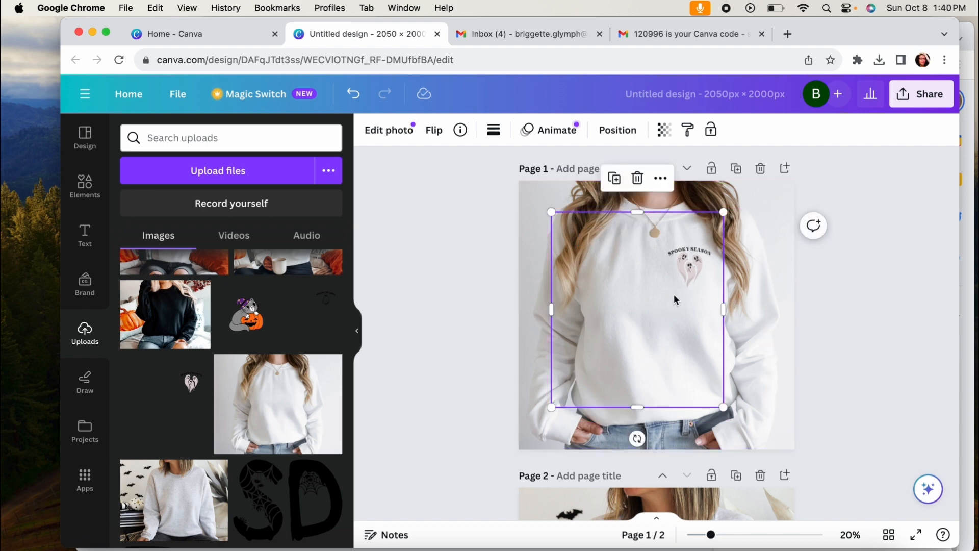
{"action": "scroll", "coordinate": [756, 331], "scroll_direction": "down", "scroll_amount": 2}
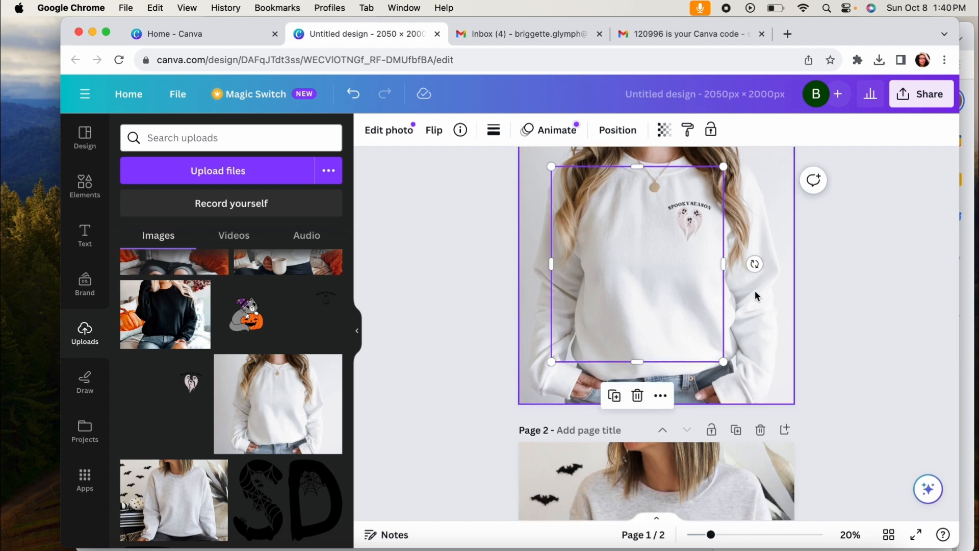
{"action": "scroll", "coordinate": [758, 306], "scroll_direction": "up", "scroll_amount": 2}
Step: Name the design "spooky season" and download both pages as JPG
{"action": "left_click", "coordinate": [735, 93]}
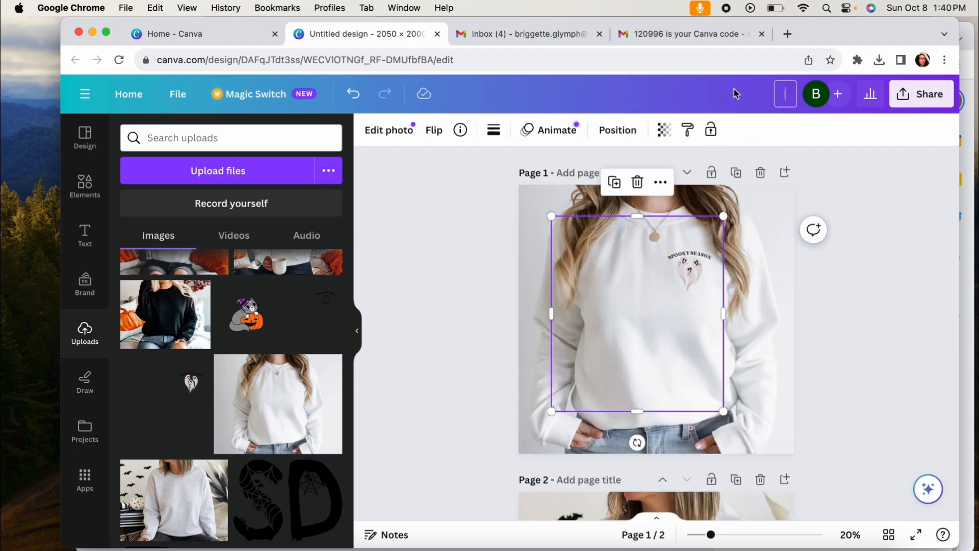
{"action": "type", "text": "spooky season"}
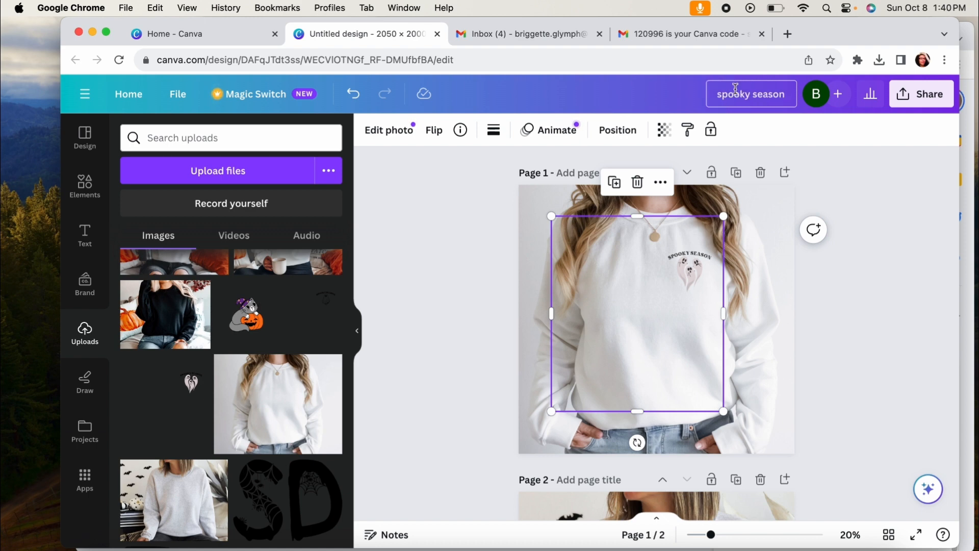
{"action": "left_click", "coordinate": [902, 94]}
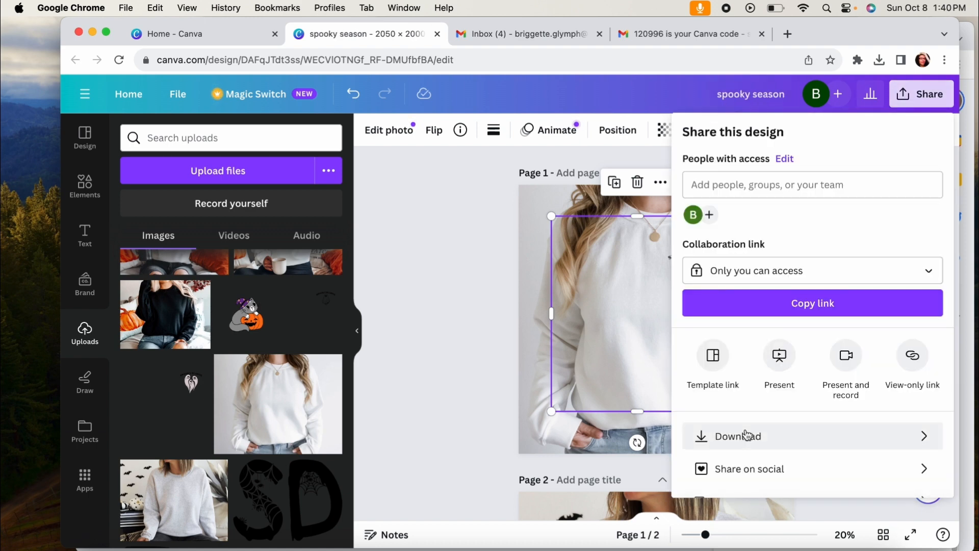
{"action": "left_click", "coordinate": [744, 436]}
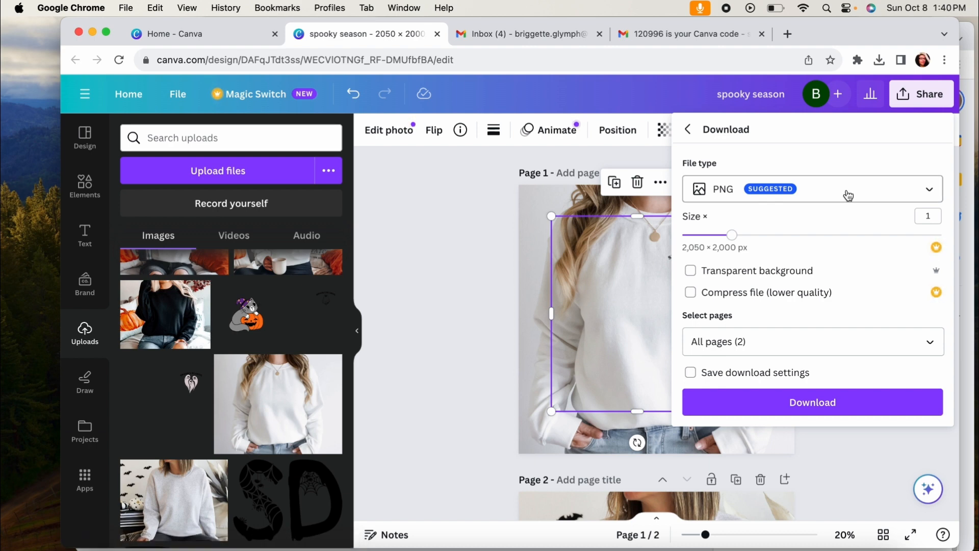
{"action": "left_click", "coordinate": [849, 195]}
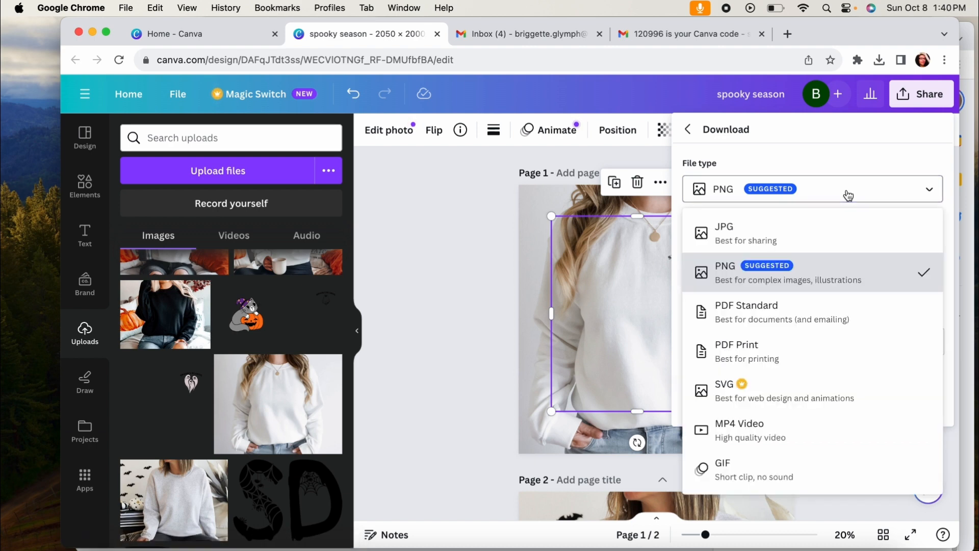
{"action": "left_click", "coordinate": [816, 227]}
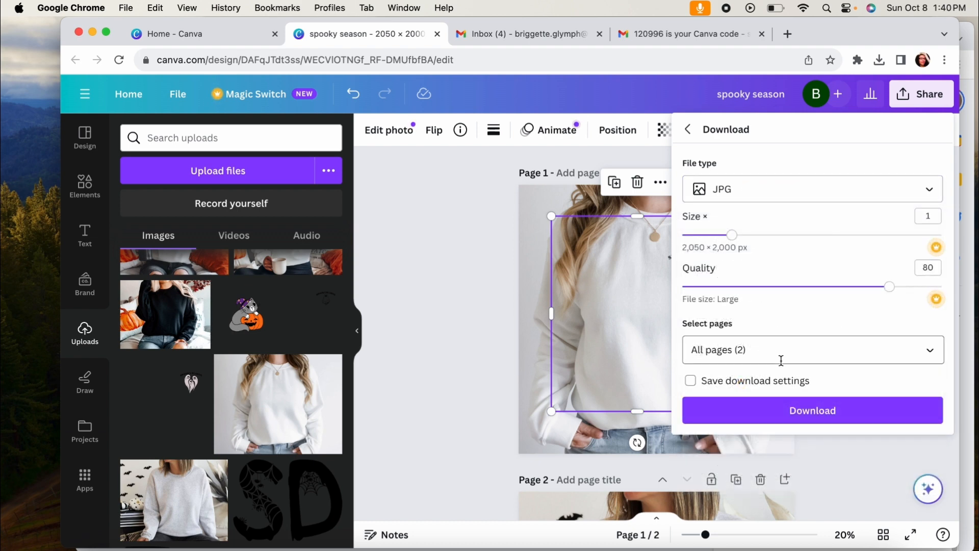
{"action": "left_click", "coordinate": [833, 408]}
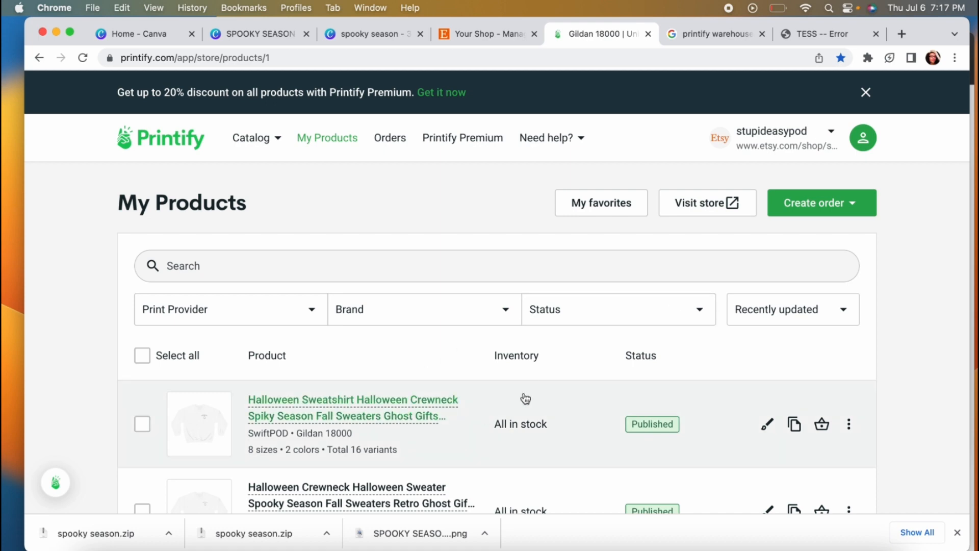
Step: Switch to the Etsy Shop Manager and open the new Halloween Sweatshirt listing for editing at its photos section
{"action": "left_click", "coordinate": [469, 32]}
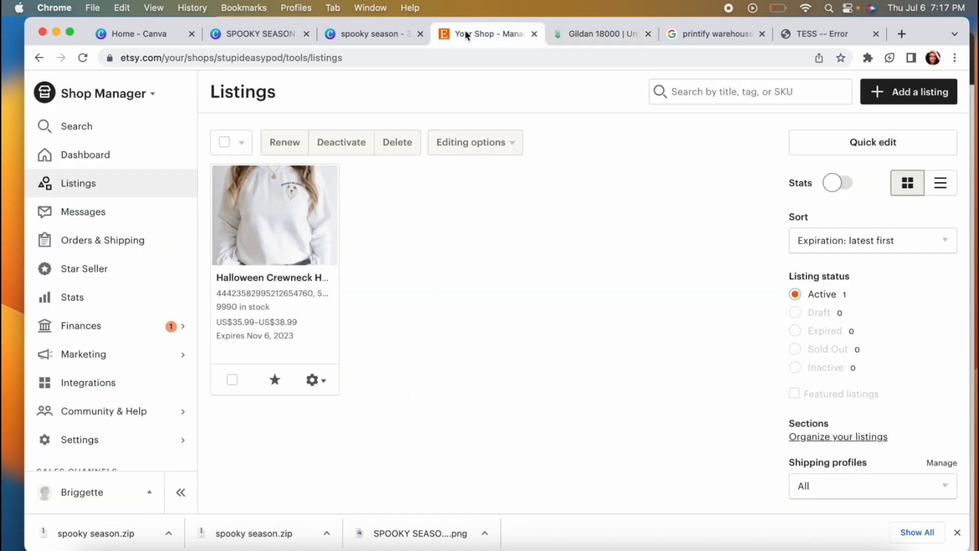
{"action": "left_click", "coordinate": [90, 182]}
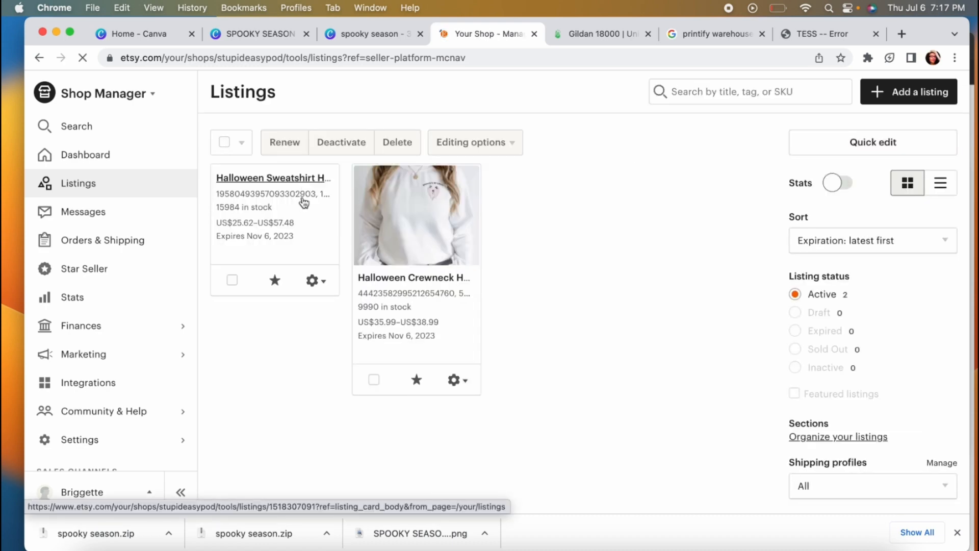
{"action": "left_click", "coordinate": [301, 278]}
{"action": "scroll", "coordinate": [515, 256], "scroll_direction": "down", "scroll_amount": 15}
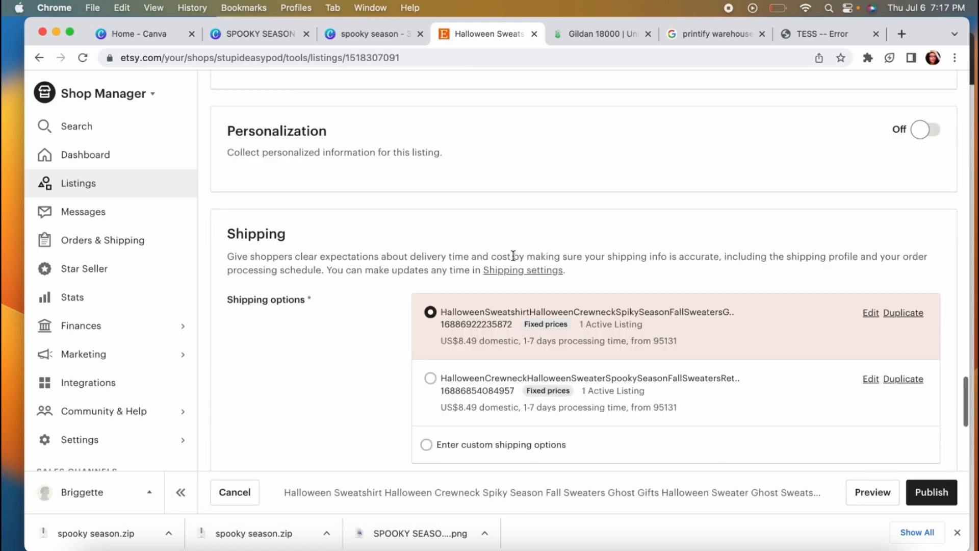
{"action": "scroll", "coordinate": [513, 256], "scroll_direction": "up", "scroll_amount": 5}
{"action": "scroll", "coordinate": [513, 256], "scroll_direction": "up", "scroll_amount": 15}
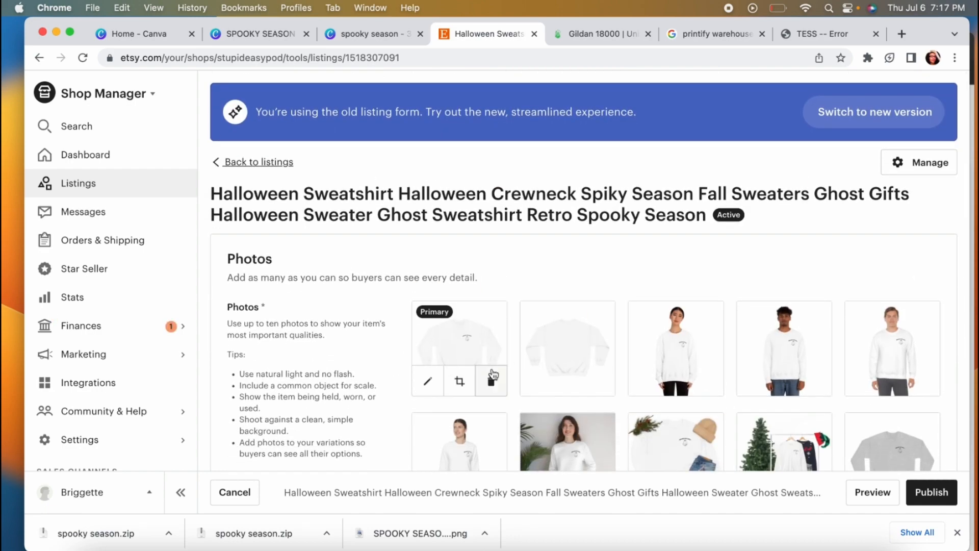
Step: Delete all existing photos of the listing and upload Untitled design (1).jpg from Downloads instead
{"action": "left_click", "coordinate": [493, 368]}
{"action": "left_click", "coordinate": [492, 369]}
{"action": "left_click", "coordinate": [492, 369]}
{"action": "left_click", "coordinate": [492, 369]}
{"action": "left_click", "coordinate": [492, 368]}
{"action": "left_click", "coordinate": [492, 368]}
{"action": "left_click", "coordinate": [493, 368]}
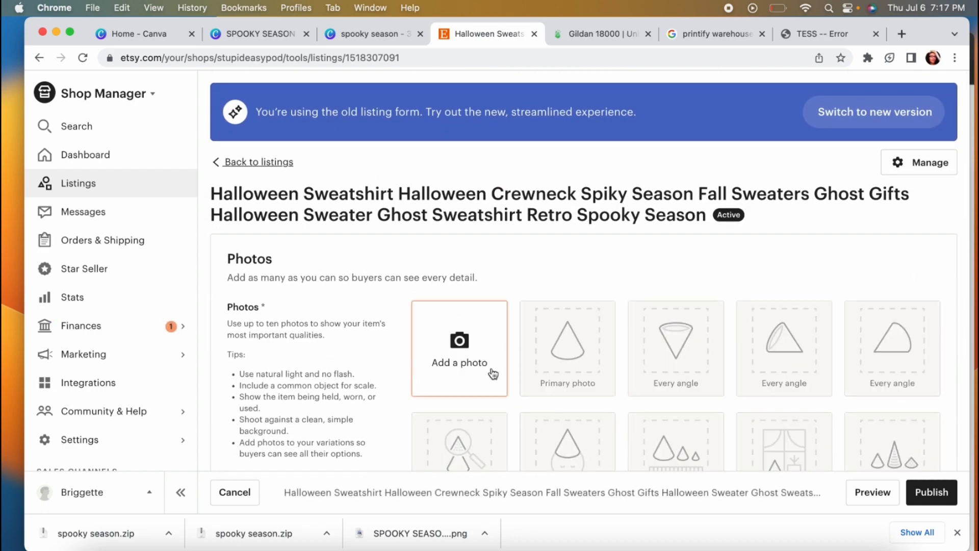
{"action": "left_click", "coordinate": [492, 369]}
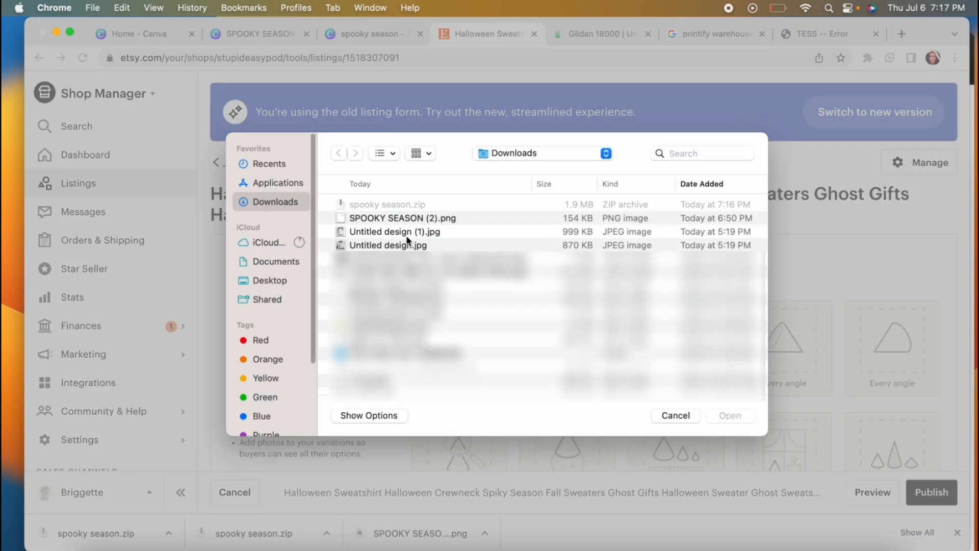
{"action": "double_click", "coordinate": [406, 231]}
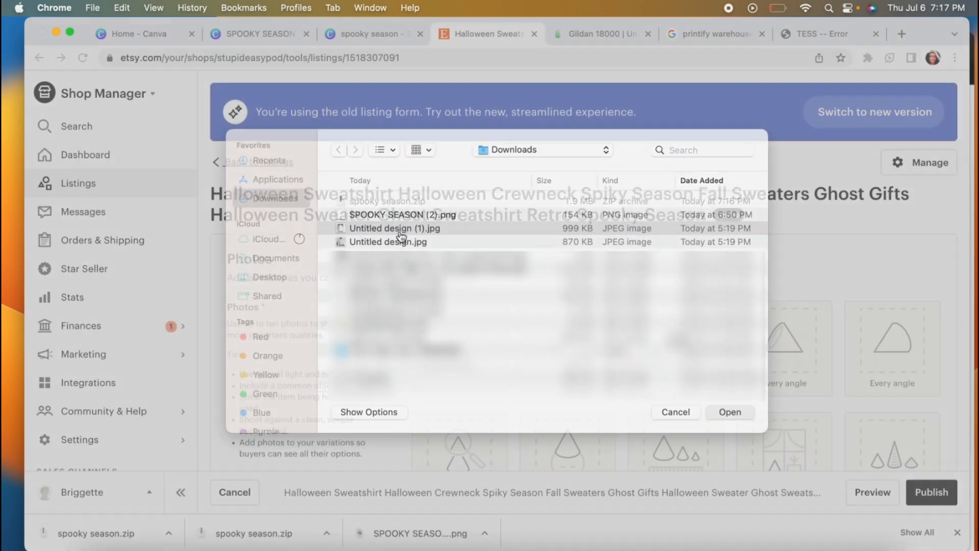
Step: Choose "Another company or person" as the maker in the details about the listing
{"action": "scroll", "coordinate": [639, 289], "scroll_direction": "down", "scroll_amount": 10}
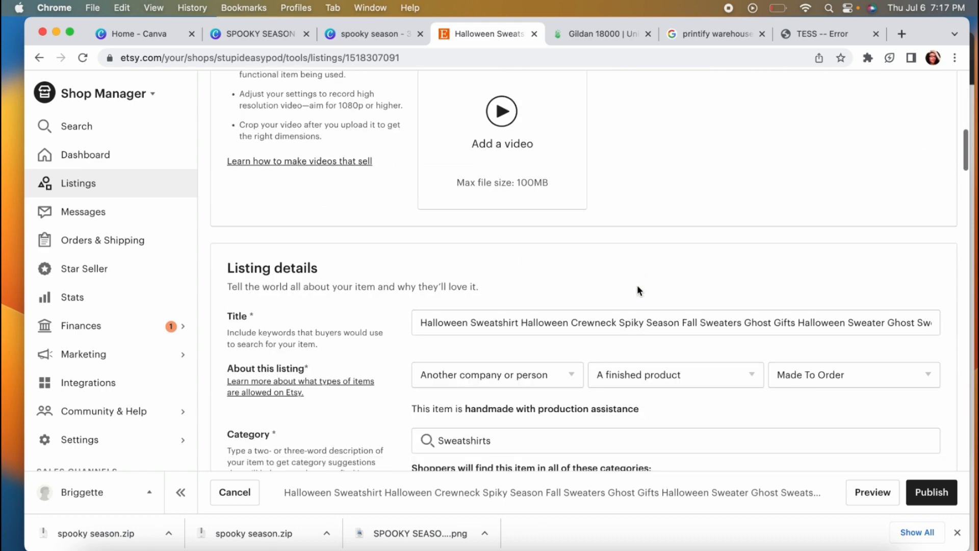
{"action": "scroll", "coordinate": [614, 293], "scroll_direction": "down", "scroll_amount": 3}
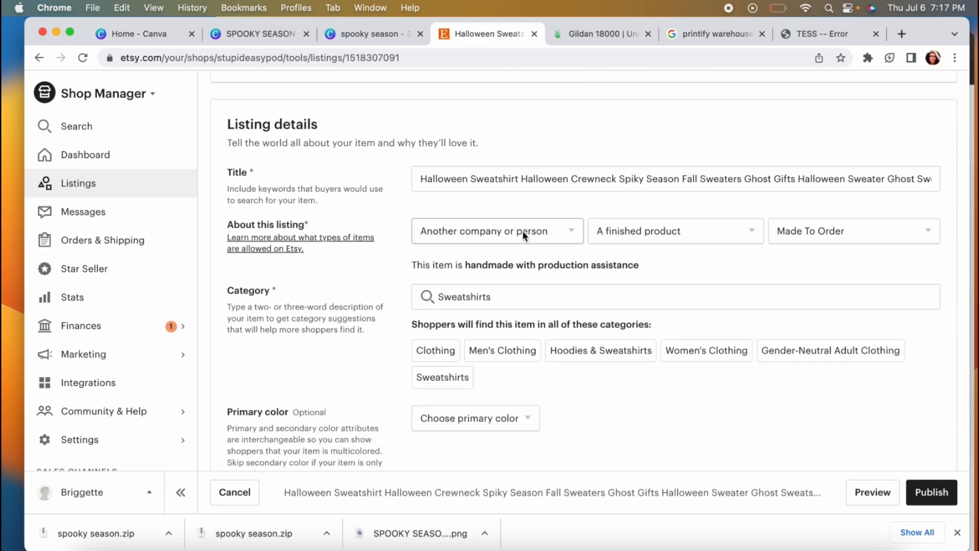
{"action": "left_click", "coordinate": [560, 232]}
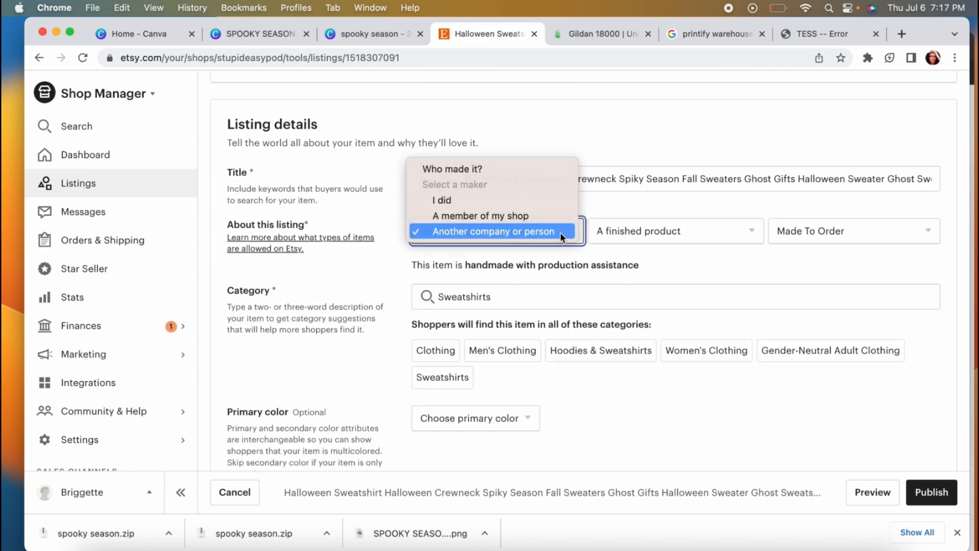
{"action": "left_click", "coordinate": [560, 232]}
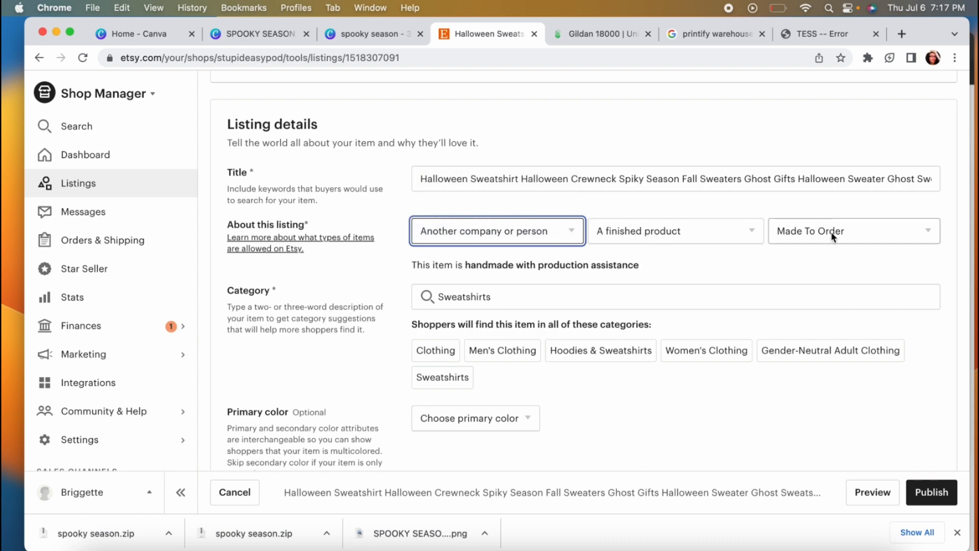
Step: Set the listing's primary color to White and its secondary color to Gray
{"action": "scroll", "coordinate": [694, 290], "scroll_direction": "down", "scroll_amount": 5}
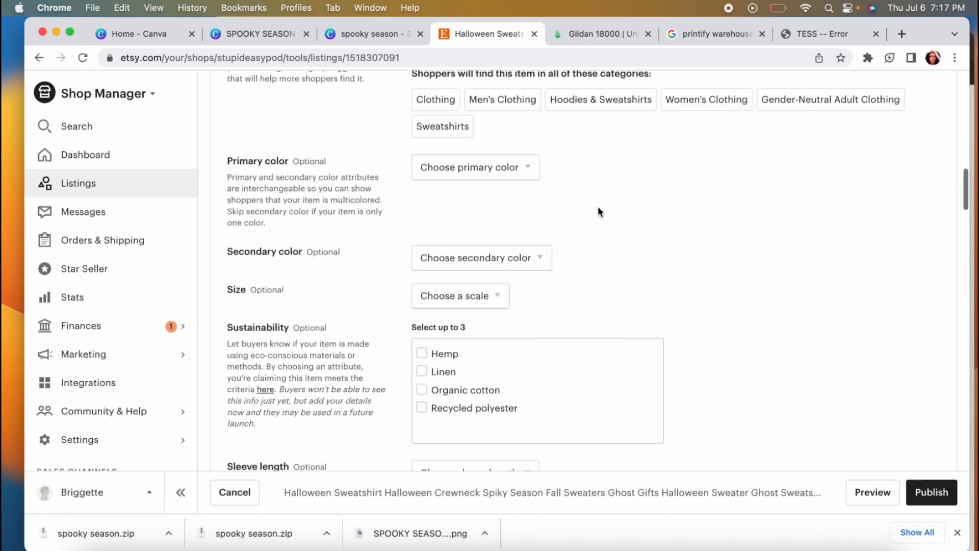
{"action": "left_click", "coordinate": [504, 170]}
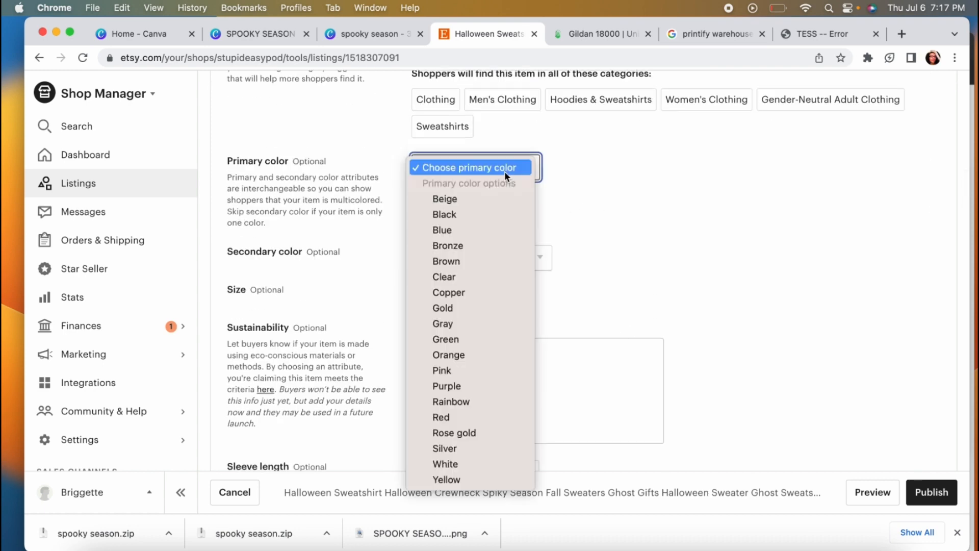
{"action": "left_click", "coordinate": [478, 463]}
{"action": "left_click", "coordinate": [528, 258]}
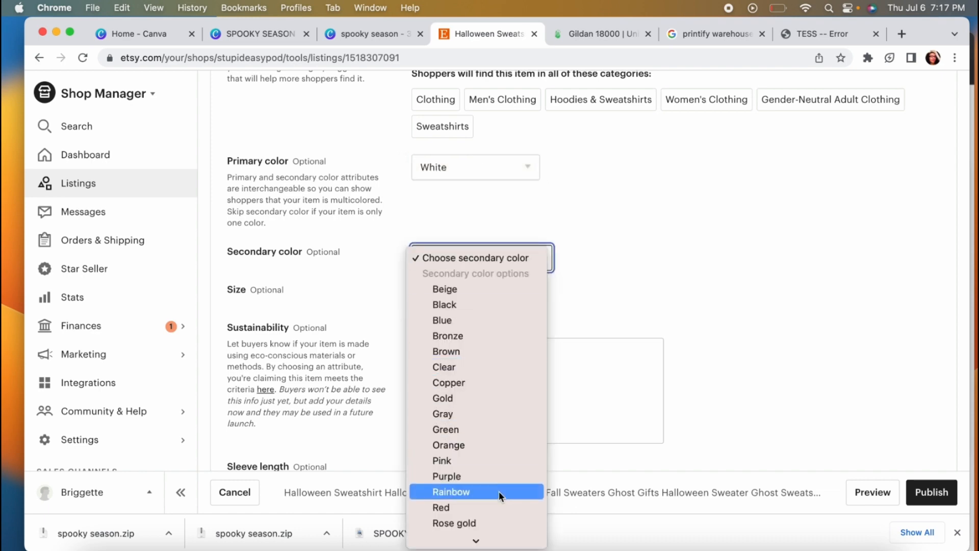
{"action": "left_click", "coordinate": [496, 418]}
Step: Set the sleeve length to long sleeve and choose Pullover as the closure
{"action": "scroll", "coordinate": [546, 376], "scroll_direction": "down", "scroll_amount": 6}
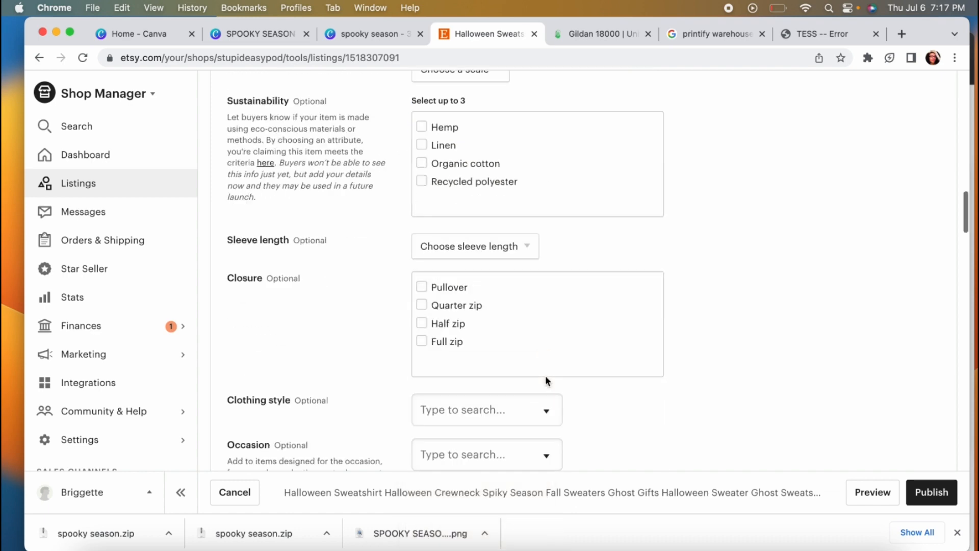
{"action": "left_click", "coordinate": [470, 144]}
{"action": "left_click", "coordinate": [468, 240]}
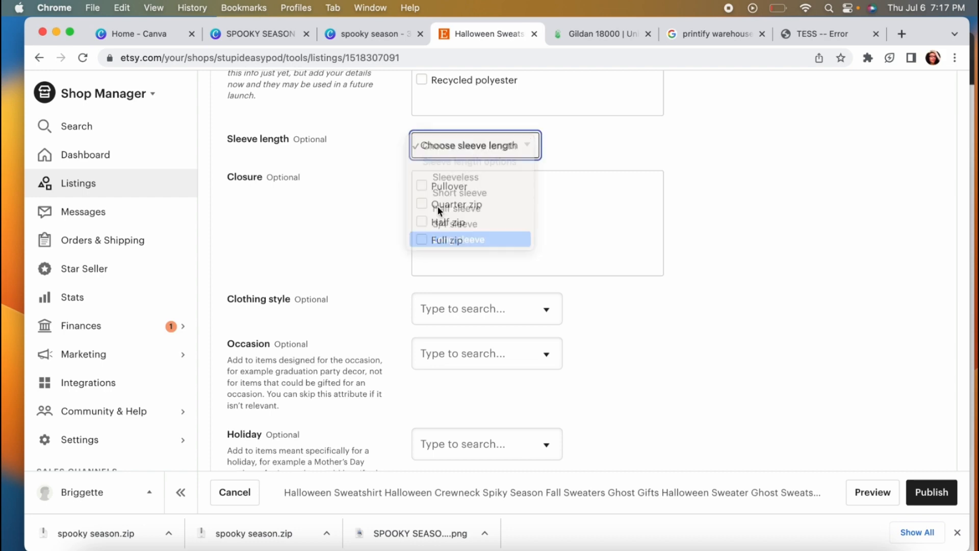
{"action": "left_click", "coordinate": [433, 186]}
Step: Review the listing's renewal options, item type and description text
{"action": "scroll", "coordinate": [393, 259], "scroll_direction": "down", "scroll_amount": 7}
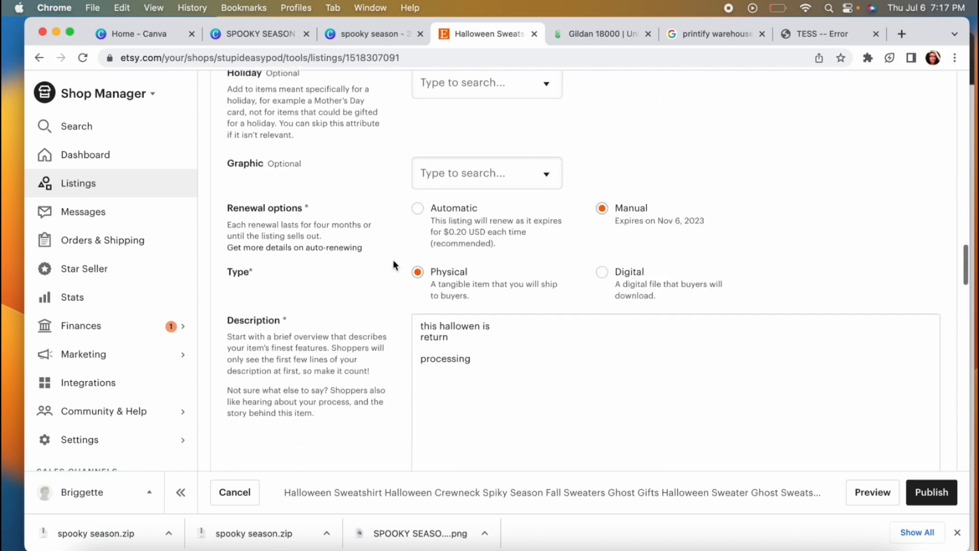
{"action": "scroll", "coordinate": [393, 259], "scroll_direction": "down", "scroll_amount": 2}
{"action": "scroll", "coordinate": [604, 138], "scroll_direction": "up", "scroll_amount": 1}
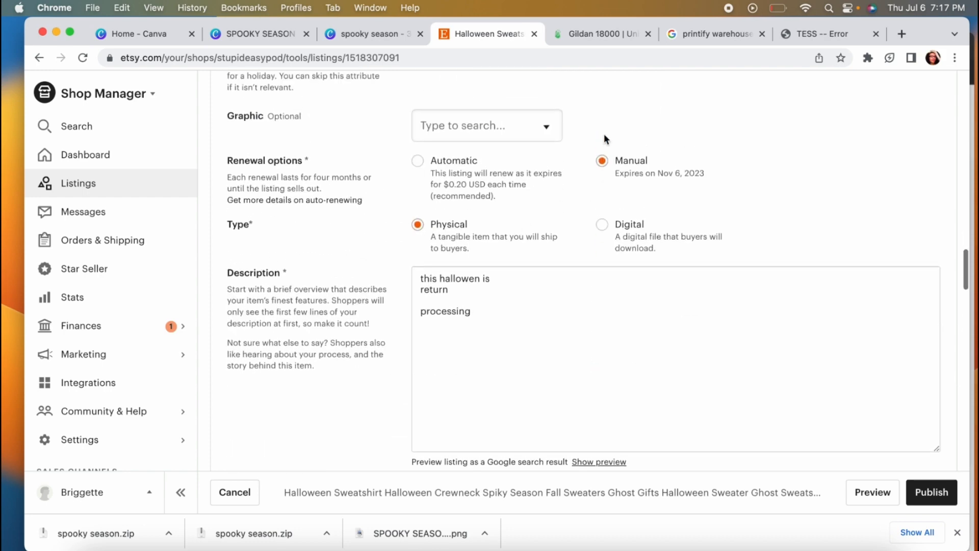
{"action": "scroll", "coordinate": [586, 193], "scroll_direction": "up", "scroll_amount": 2}
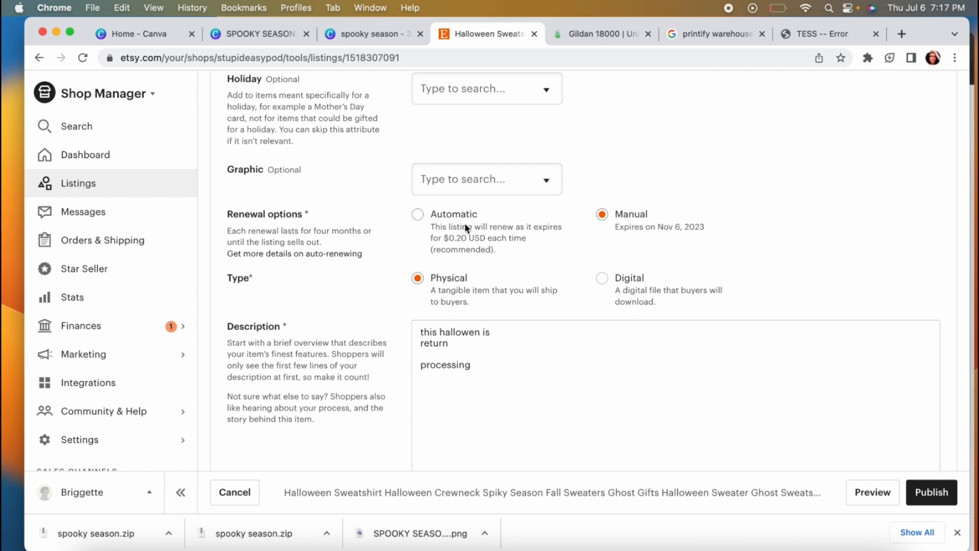
{"action": "scroll", "coordinate": [481, 212], "scroll_direction": "down", "scroll_amount": 2}
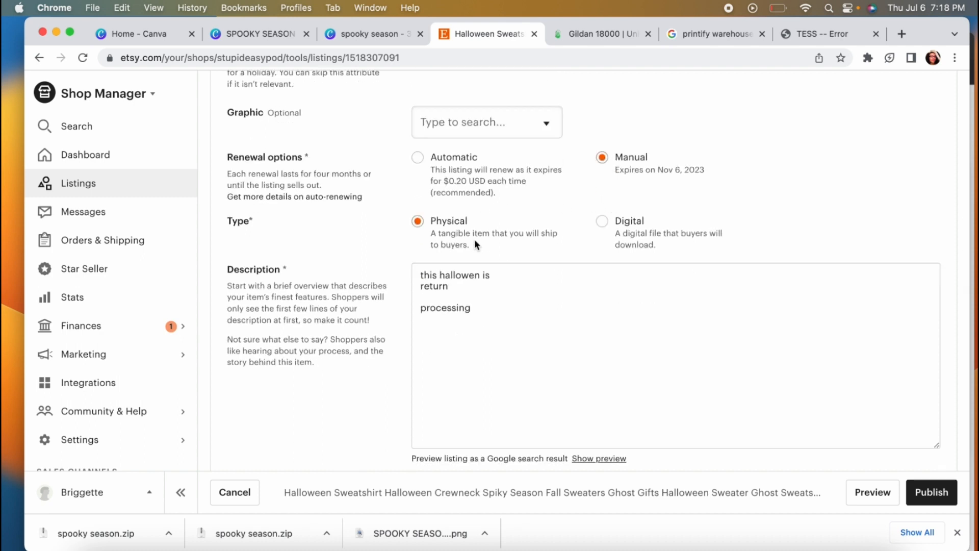
{"action": "scroll", "coordinate": [475, 239], "scroll_direction": "down", "scroll_amount": 3}
{"action": "left_click", "coordinate": [484, 236]}
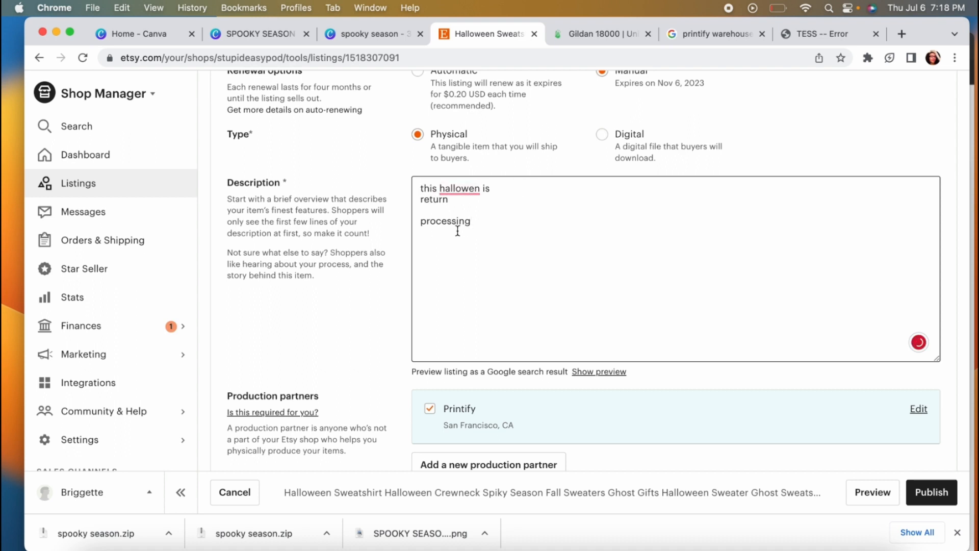
{"action": "scroll", "coordinate": [461, 202], "scroll_direction": "down", "scroll_amount": 2}
{"action": "scroll", "coordinate": [461, 202], "scroll_direction": "down", "scroll_amount": 1}
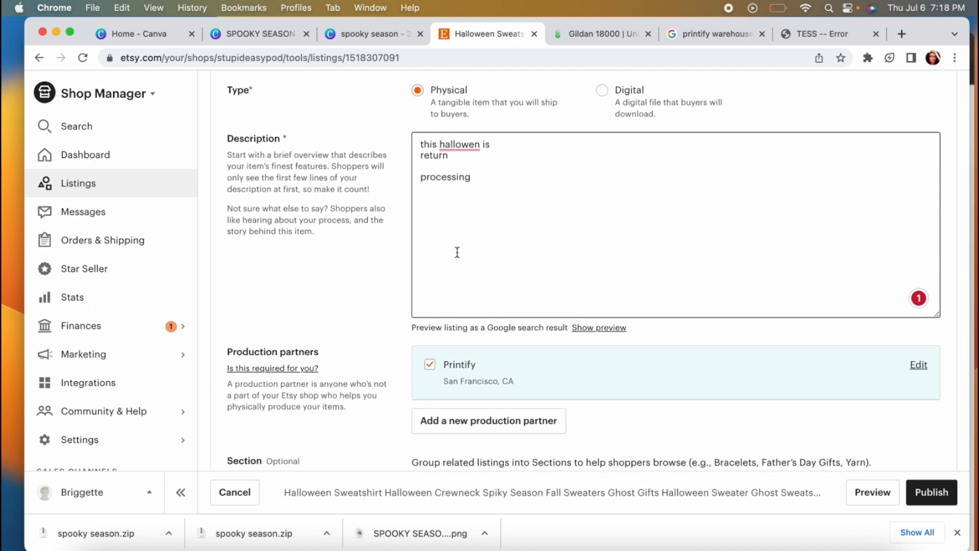
{"action": "scroll", "coordinate": [457, 253], "scroll_direction": "down", "scroll_amount": 2}
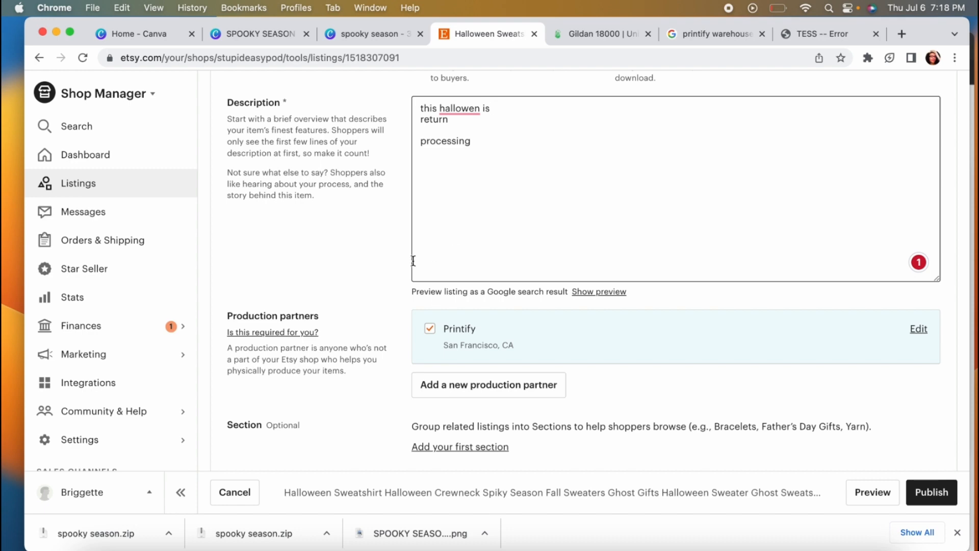
{"action": "scroll", "coordinate": [413, 261], "scroll_direction": "down", "scroll_amount": 2}
{"action": "left_click", "coordinate": [469, 302]}
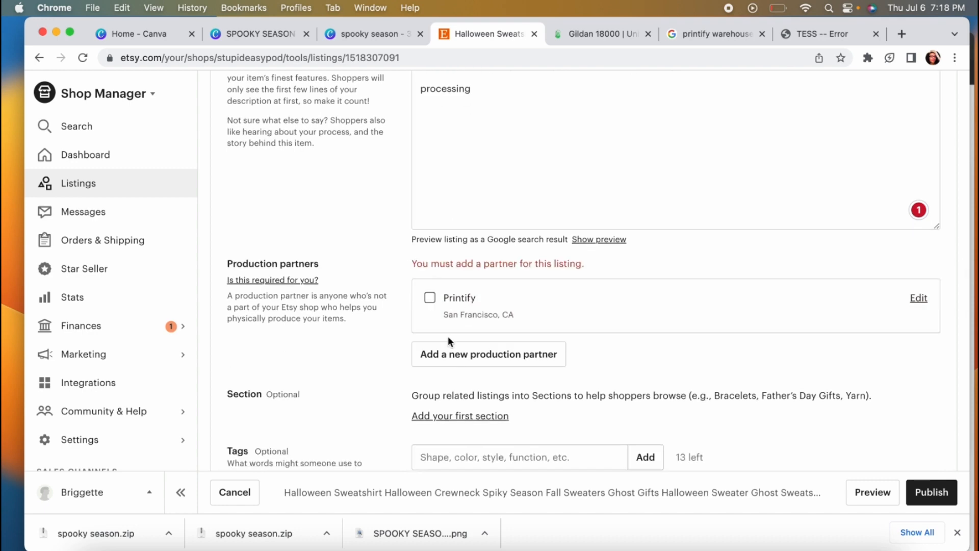
{"action": "left_click", "coordinate": [488, 357]}
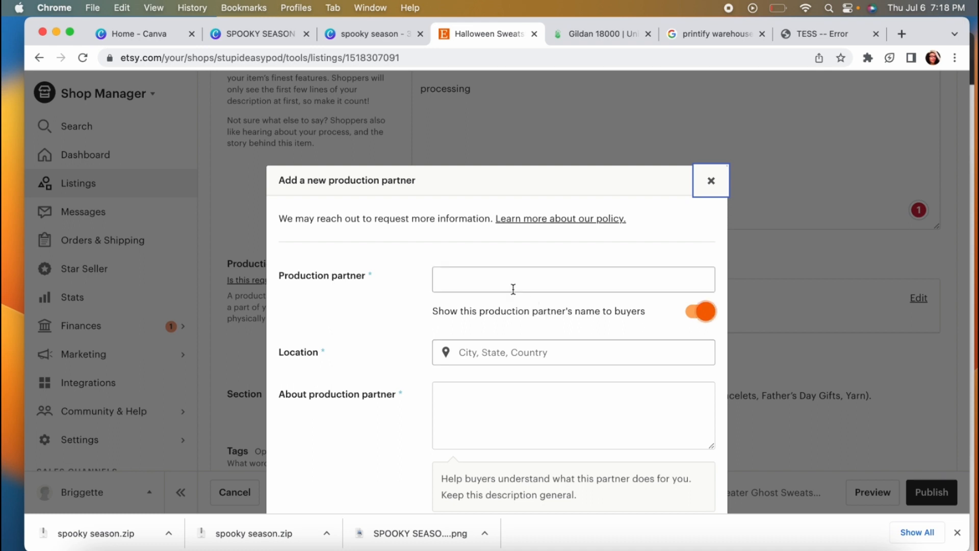
{"action": "left_click", "coordinate": [469, 282]}
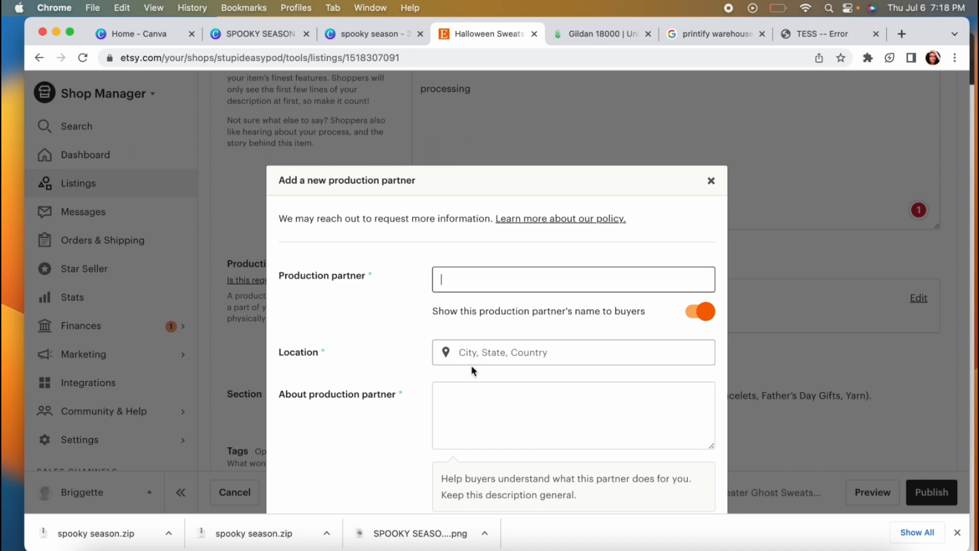
{"action": "scroll", "coordinate": [475, 372], "scroll_direction": "down", "scroll_amount": 3}
{"action": "scroll", "coordinate": [403, 389], "scroll_direction": "down", "scroll_amount": 2}
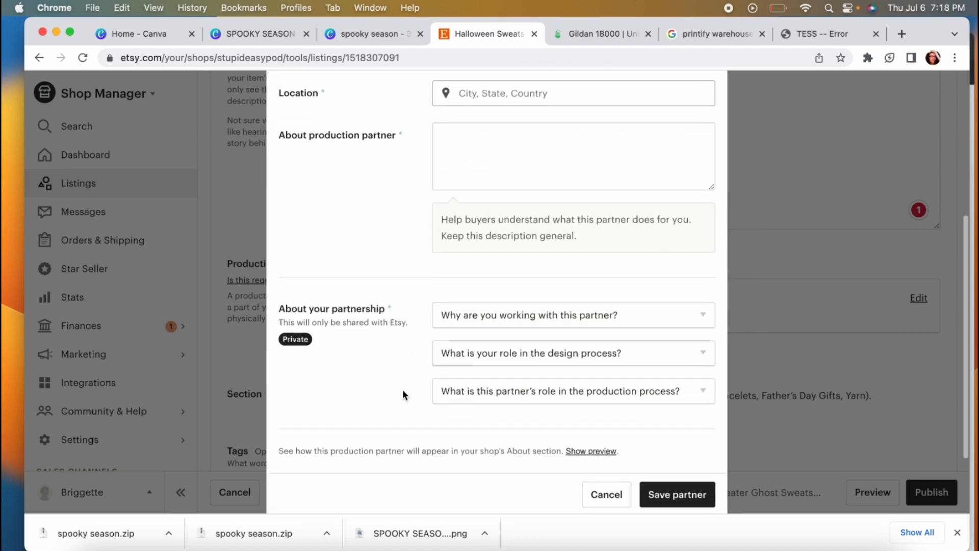
{"action": "left_click", "coordinate": [564, 315]}
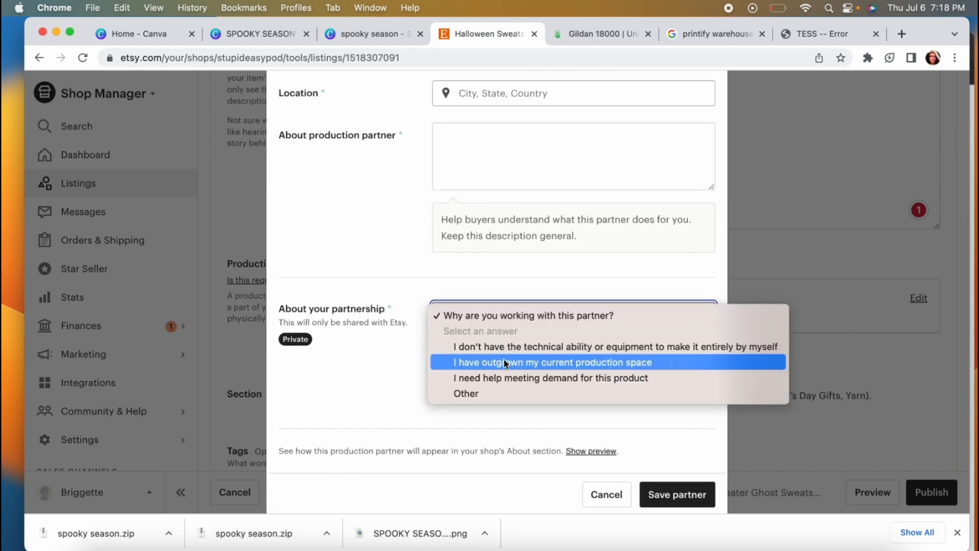
{"action": "left_click", "coordinate": [433, 350]}
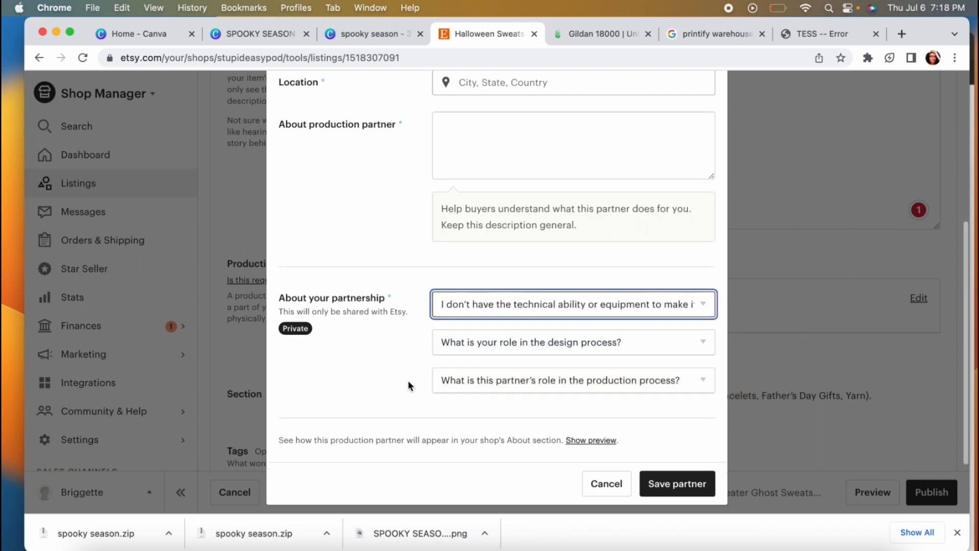
{"action": "scroll", "coordinate": [408, 380], "scroll_direction": "down", "scroll_amount": 1}
{"action": "left_click", "coordinate": [494, 317]}
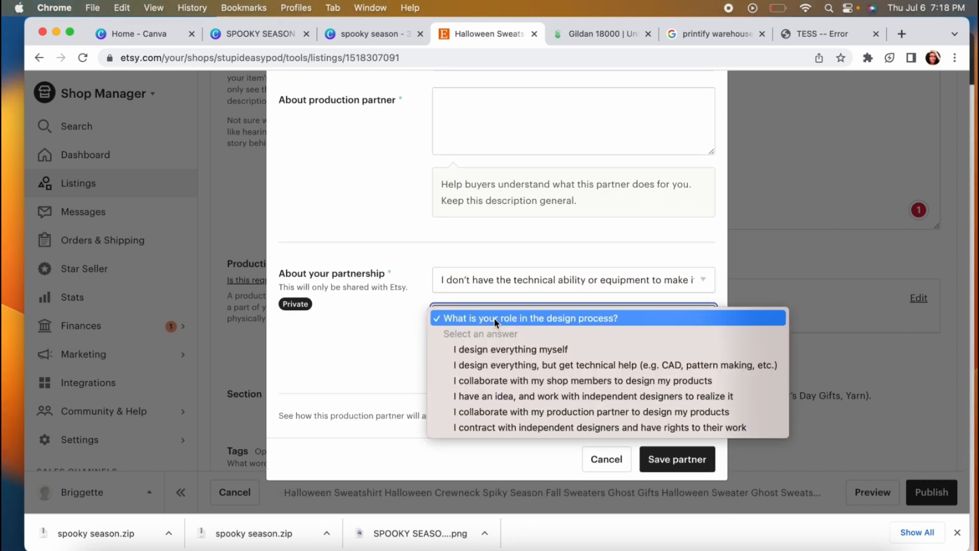
{"action": "left_click", "coordinate": [402, 404]}
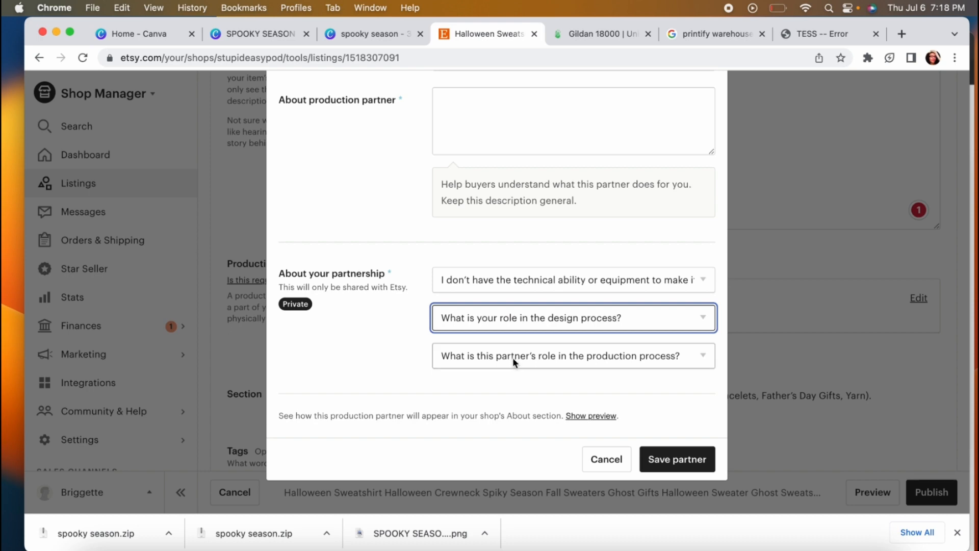
{"action": "left_click", "coordinate": [595, 461]}
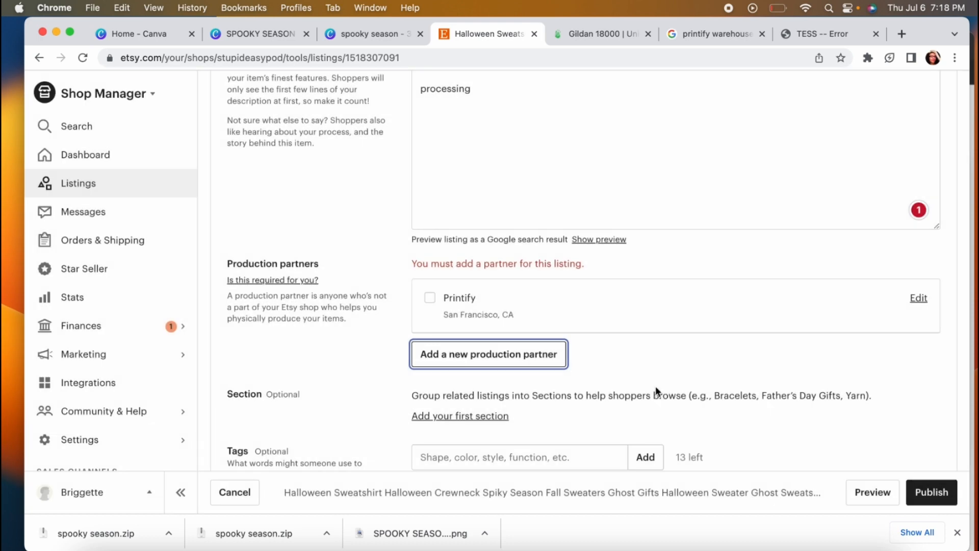
{"action": "left_click", "coordinate": [435, 299]}
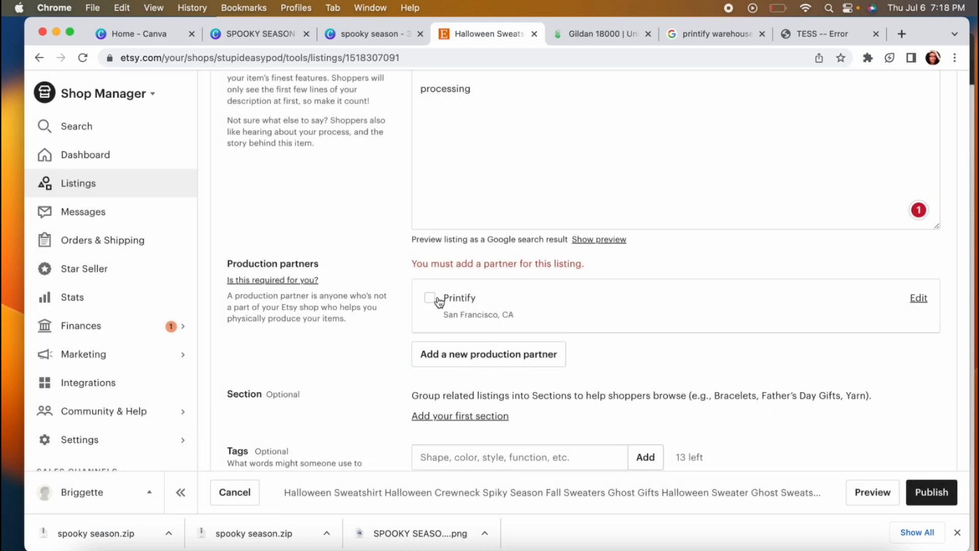
Step: Copy the listing's full title and paste it into the tags entry
{"action": "scroll", "coordinate": [632, 292], "scroll_direction": "down", "scroll_amount": 1}
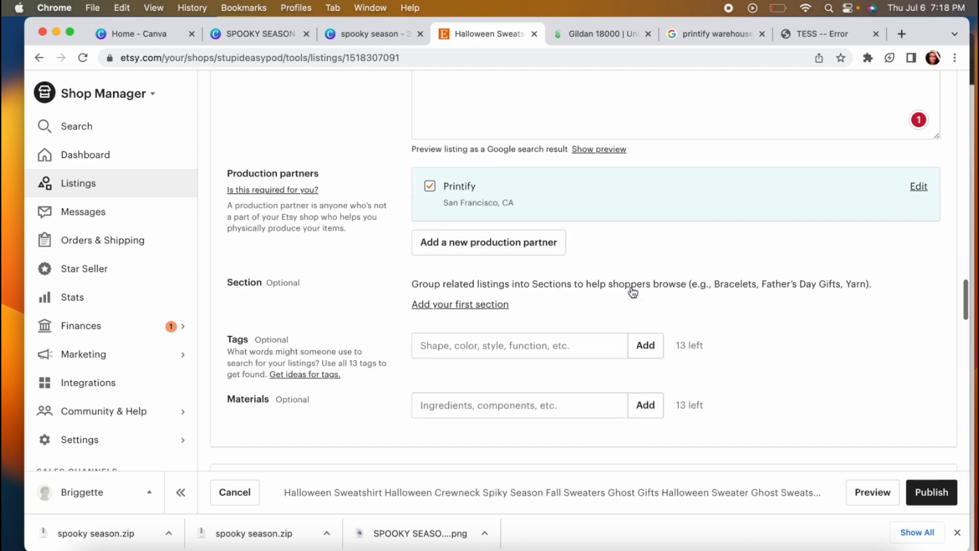
{"action": "scroll", "coordinate": [632, 290], "scroll_direction": "up", "scroll_amount": 20}
{"action": "scroll", "coordinate": [631, 286], "scroll_direction": "up", "scroll_amount": 7}
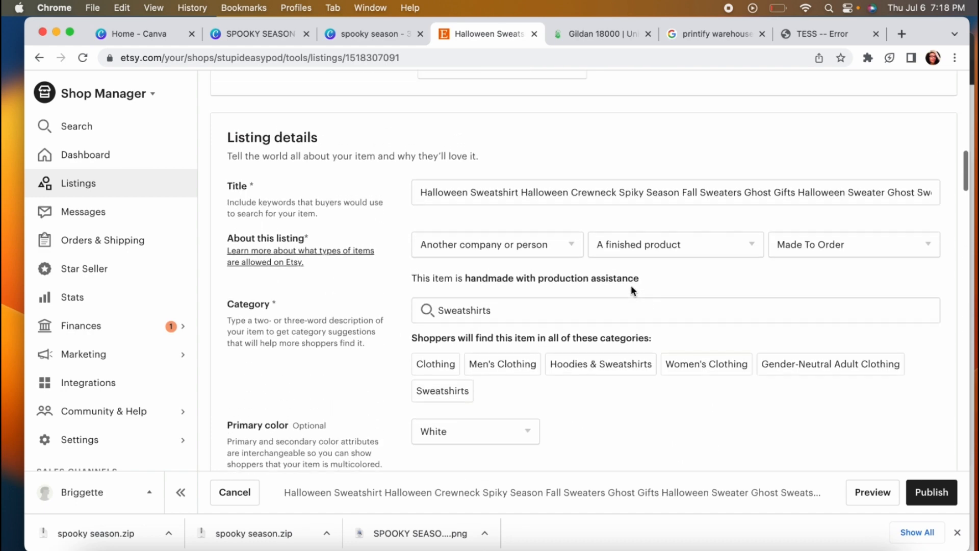
{"action": "left_click", "coordinate": [617, 211]}
{"action": "key", "text": "super+a"}
{"action": "key", "text": "super+c"}
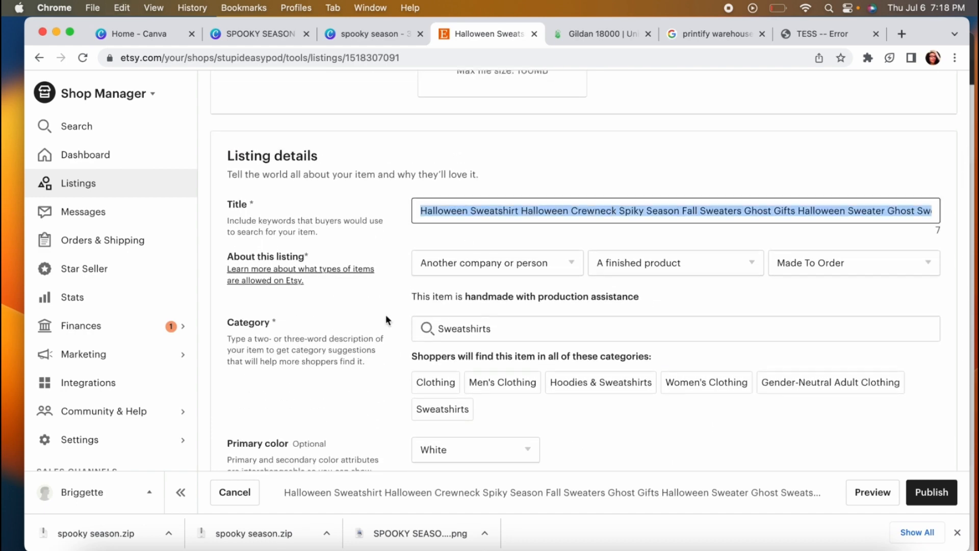
{"action": "scroll", "coordinate": [385, 319], "scroll_direction": "down", "scroll_amount": 20}
{"action": "scroll", "coordinate": [386, 320], "scroll_direction": "up", "scroll_amount": 2}
{"action": "scroll", "coordinate": [386, 320], "scroll_direction": "up", "scroll_amount": 3}
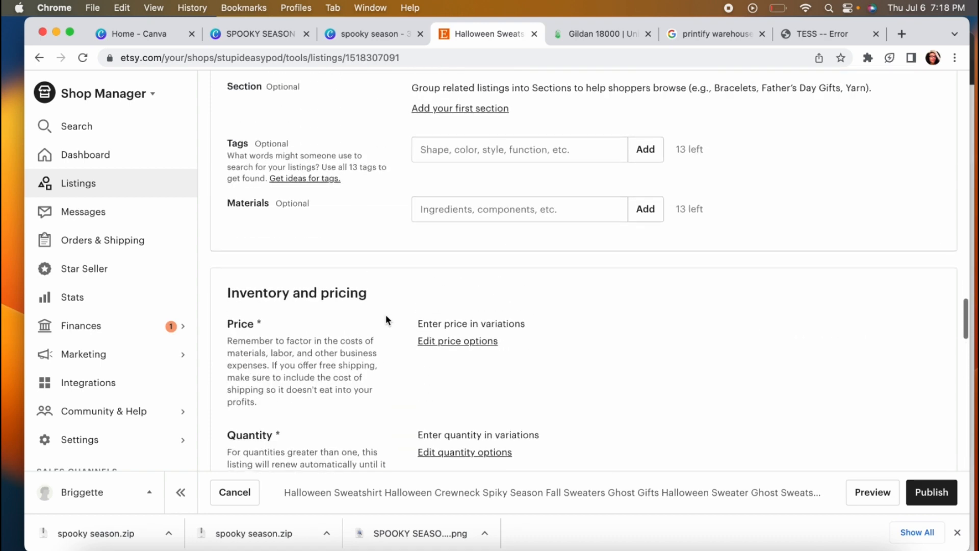
{"action": "left_click", "coordinate": [449, 157]}
{"action": "key", "text": "super+v"}
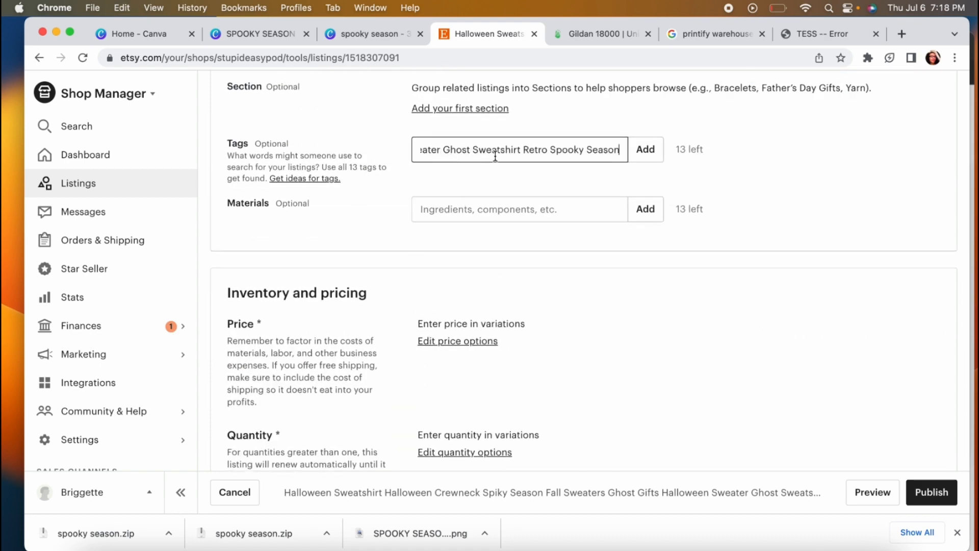
Step: Split the start of the pasted title into the tags "Halloween Sweatshirt", "Halloween Crewneck" and "Spiky Season"
{"action": "scroll", "coordinate": [548, 152], "scroll_direction": "left", "scroll_amount": 8}
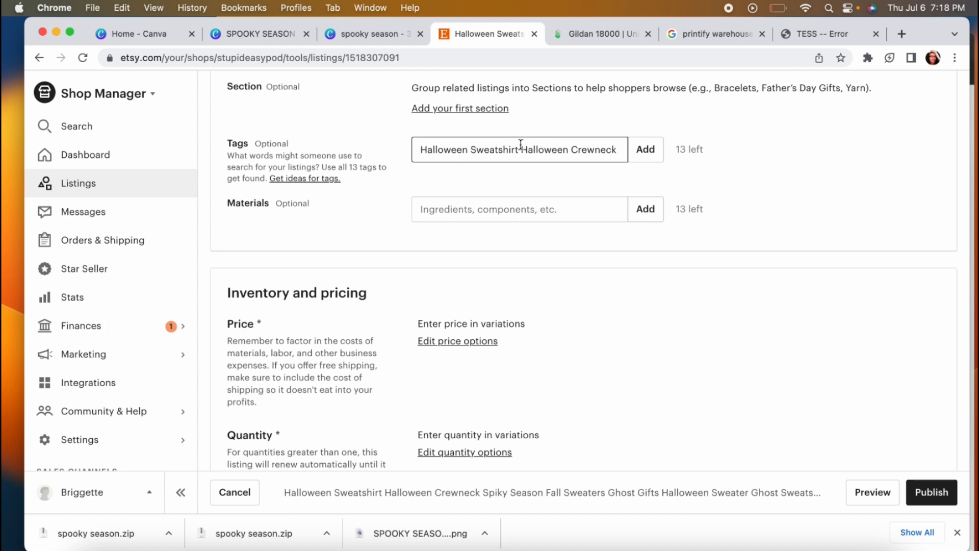
{"action": "type", "text": ","}
{"action": "key", "text": "Return"}
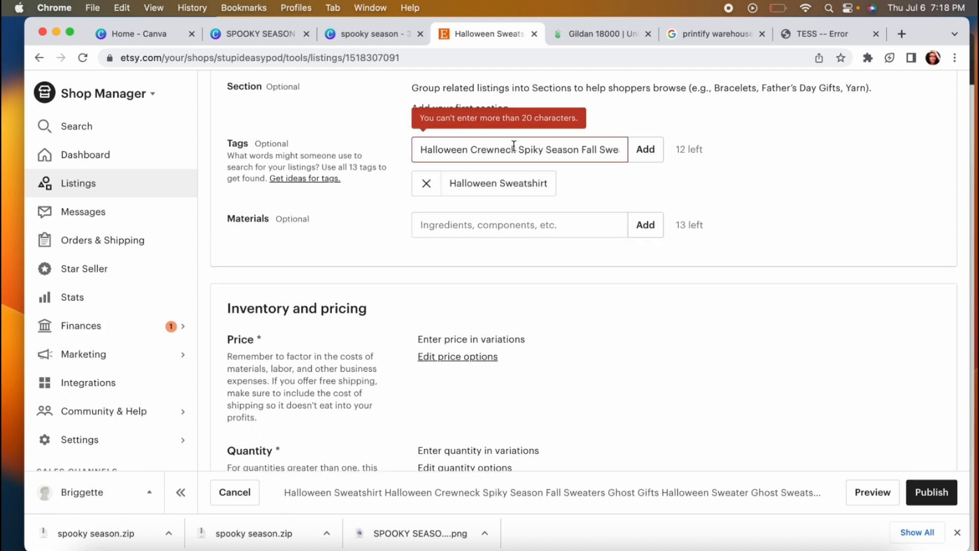
{"action": "type", "text": ","}
{"action": "key", "text": "Return"}
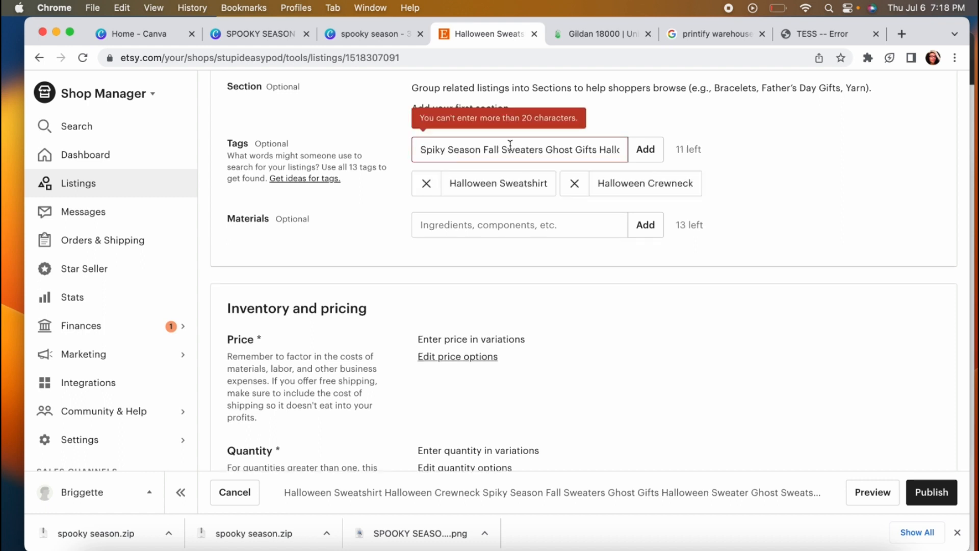
{"action": "left_click", "coordinate": [483, 149]}
{"action": "type", "text": ","}
{"action": "key", "text": "Return"}
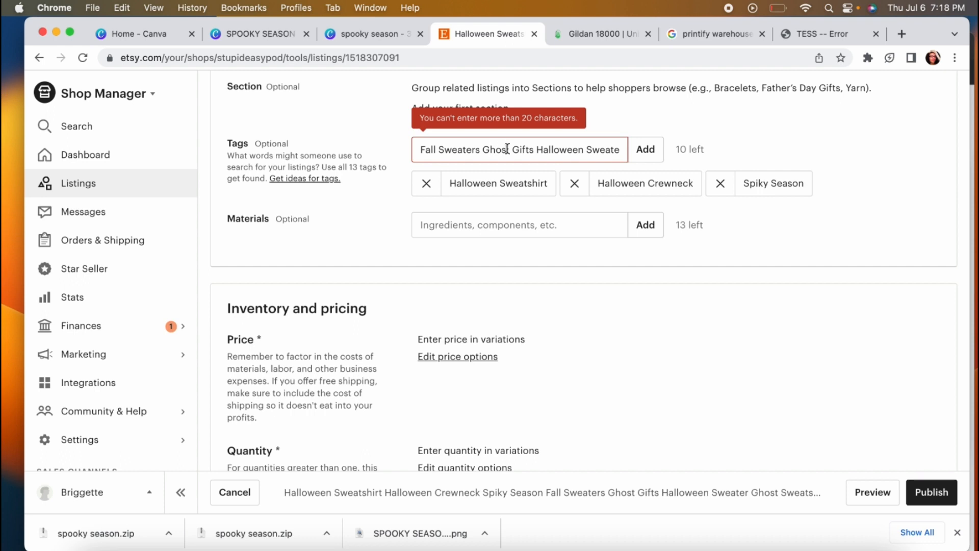
Step: Split the next part of the pasted title into the tags "Fall Sweaters Ghos" and "t Gifts"
{"action": "left_click", "coordinate": [507, 149]}
{"action": "type", "text": ","}
{"action": "key", "text": "Return"}
{"action": "left_click", "coordinate": [449, 149]}
{"action": "type", "text": ","}
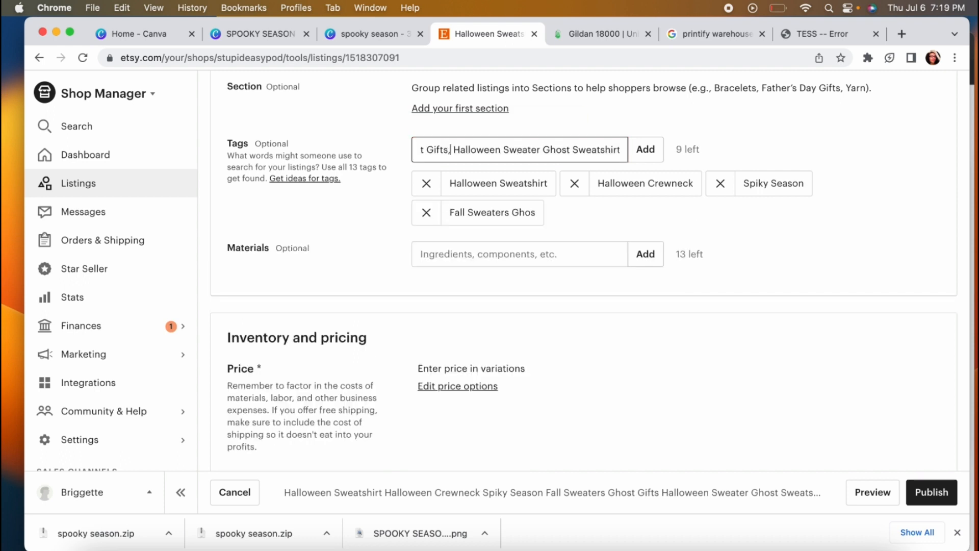
{"action": "key", "text": "Return"}
Step: Split the remaining title text into the tags "Halloween Sweater", "Ghost Sweatshirt" and "Retro Spooky Season"
{"action": "left_click", "coordinate": [511, 150]}
{"action": "type", "text": ","}
{"action": "key", "text": "Return"}
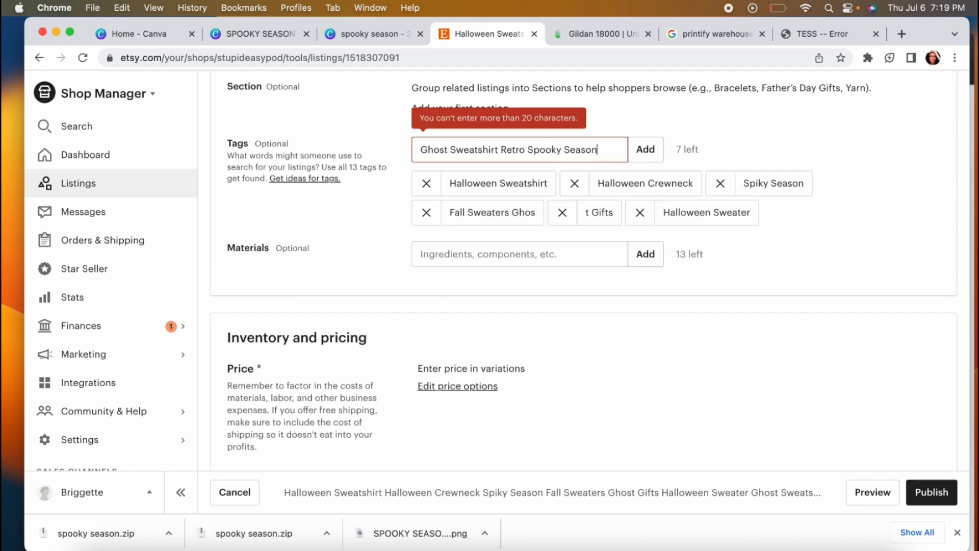
{"action": "left_click", "coordinate": [499, 148]}
{"action": "type", "text": ","}
{"action": "key", "text": "Return"}
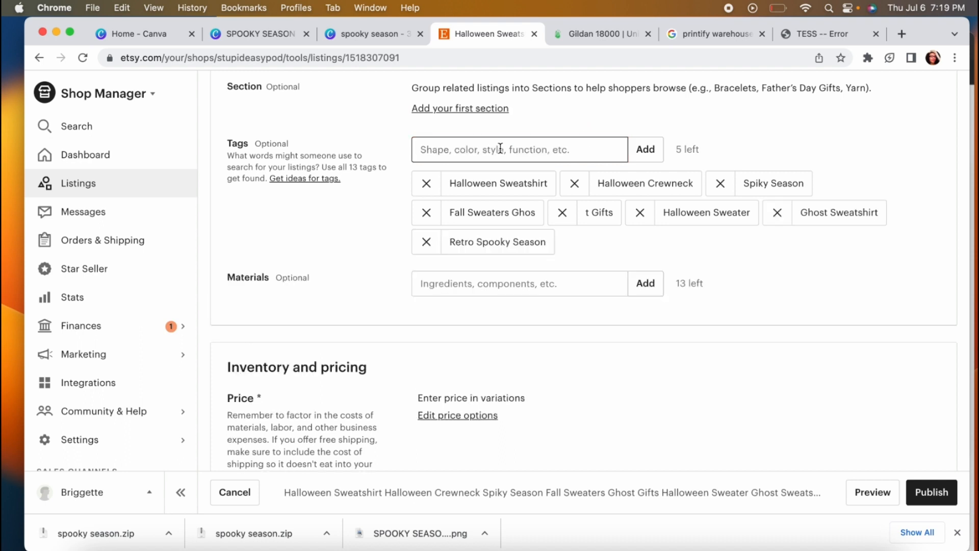
Step: Add the tags "halloween crew neck" and "gift for mom" to the listing
{"action": "type", "text": "hallowe"}
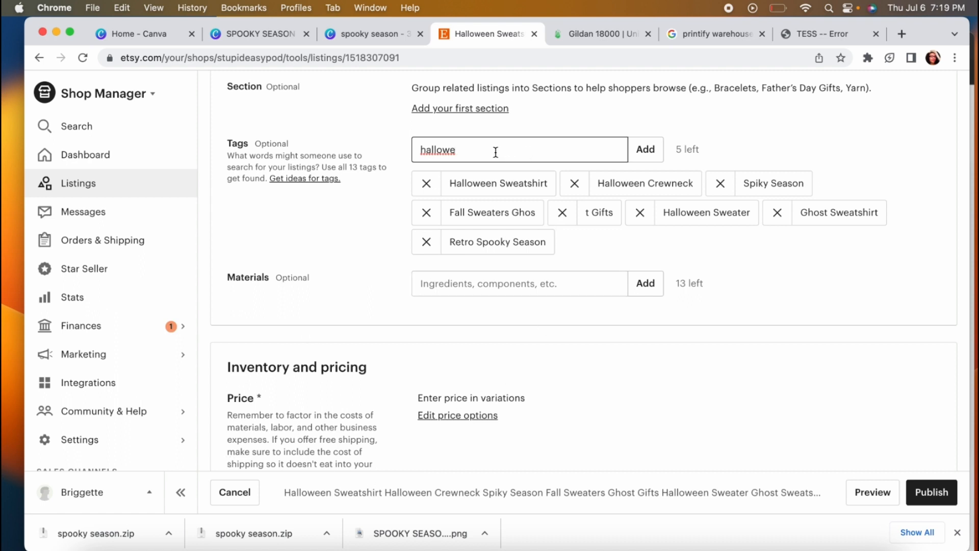
{"action": "key", "text": "BackSpace"}
{"action": "key", "text": "BackSpace"}
{"action": "type", "text": "ween crew neck"}
{"action": "key", "text": "Return"}
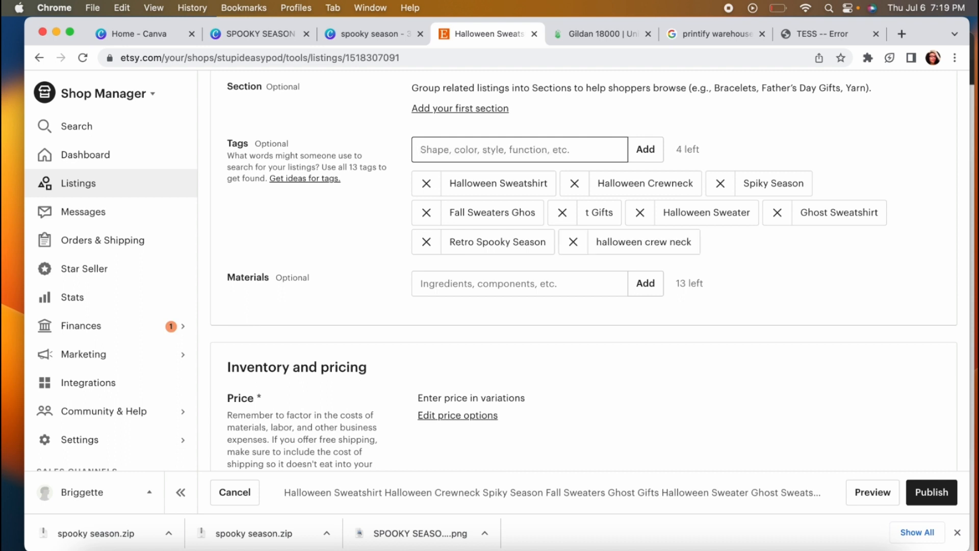
{"action": "type", "text": "g"}
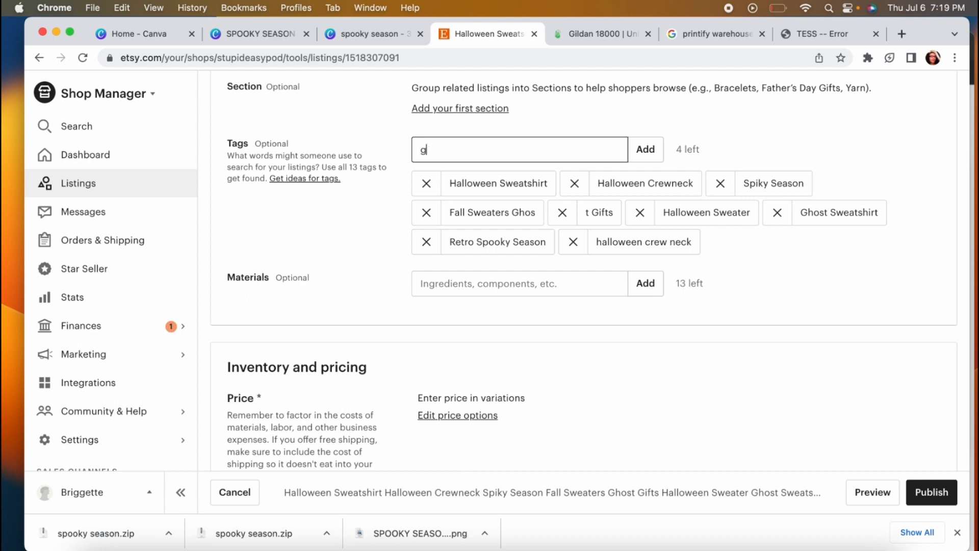
{"action": "type", "text": "ift for mom"}
{"action": "key", "text": "Return"}
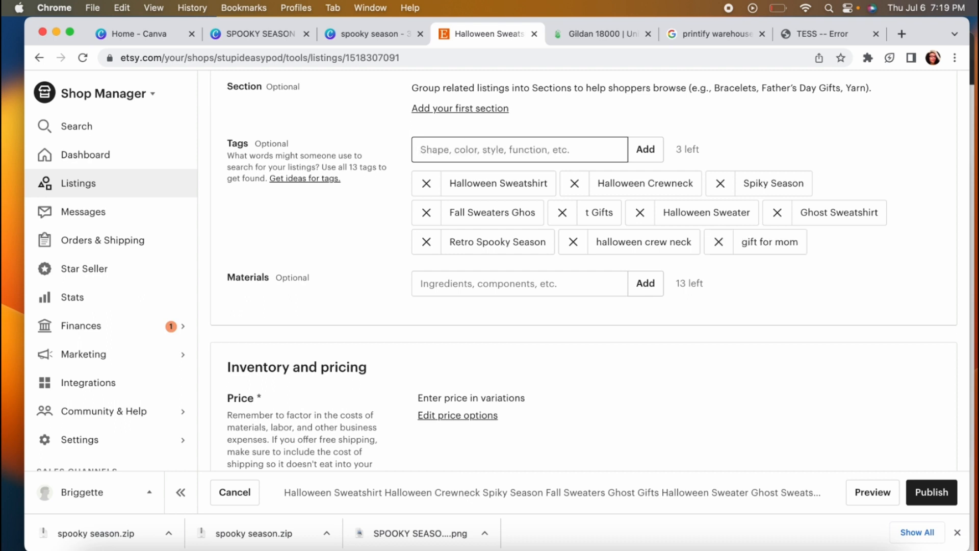
Step: Add the tags "spooky season", "spooky gift" and "gift idea" to the listing
{"action": "type", "text": "spooly season"}
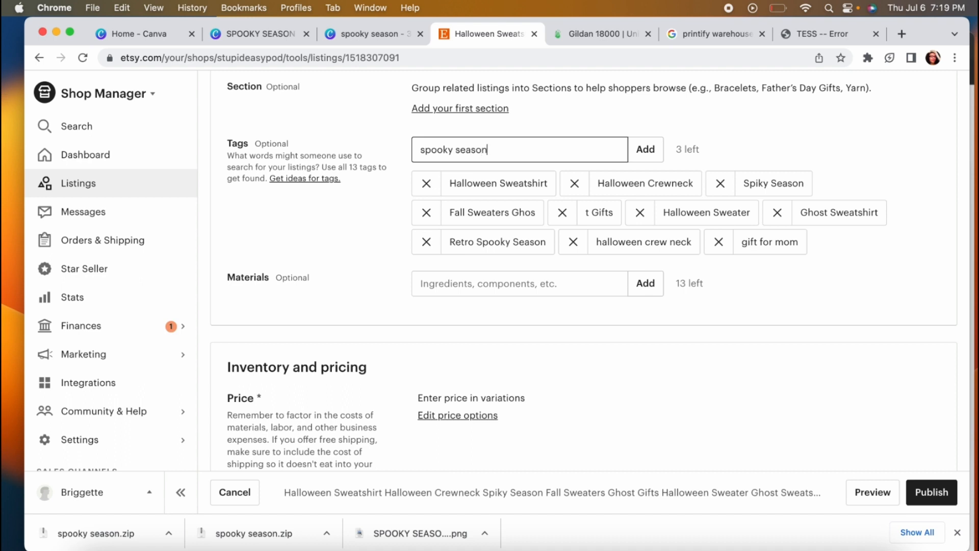
{"action": "key", "text": "Return"}
{"action": "type", "text": "s"}
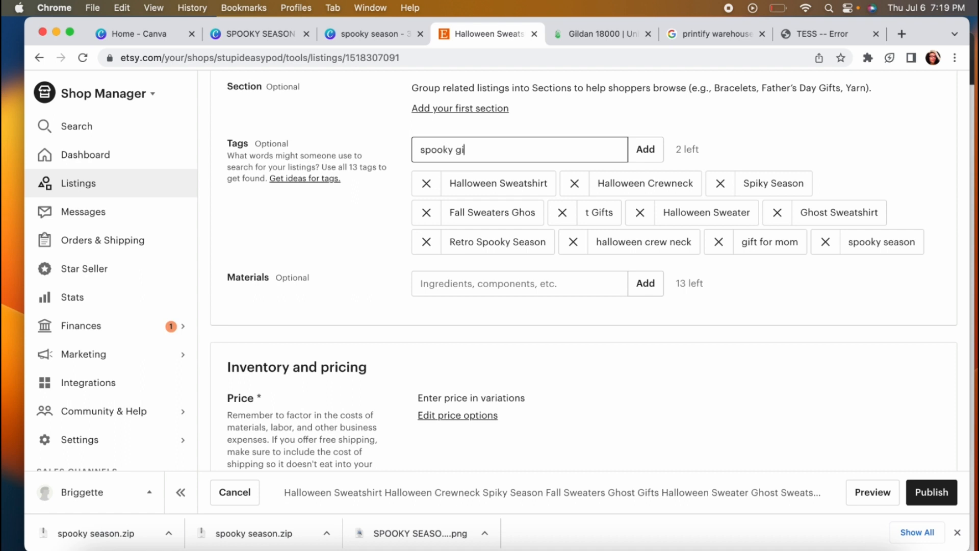
{"action": "key", "text": "Return"}
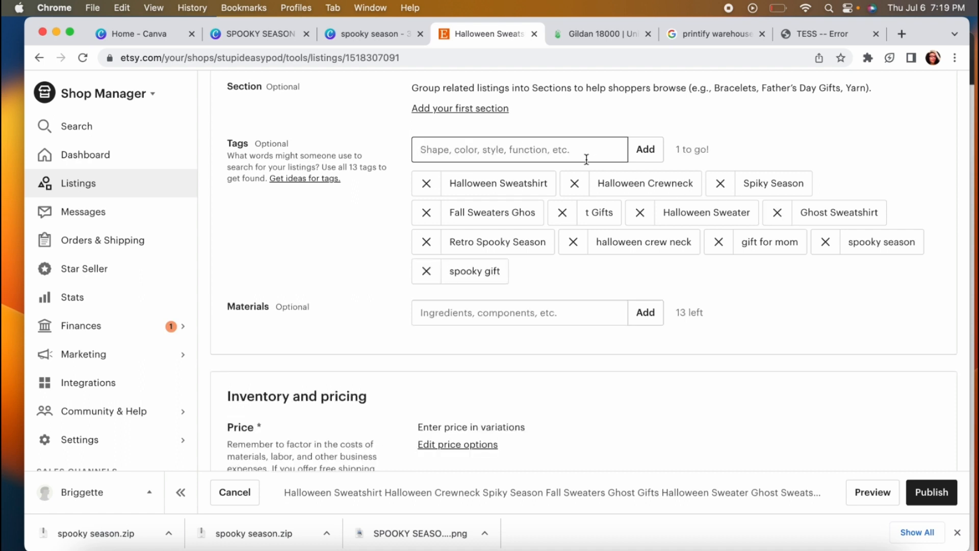
{"action": "type", "text": "gift idea"}
{"action": "key", "text": "Return"}
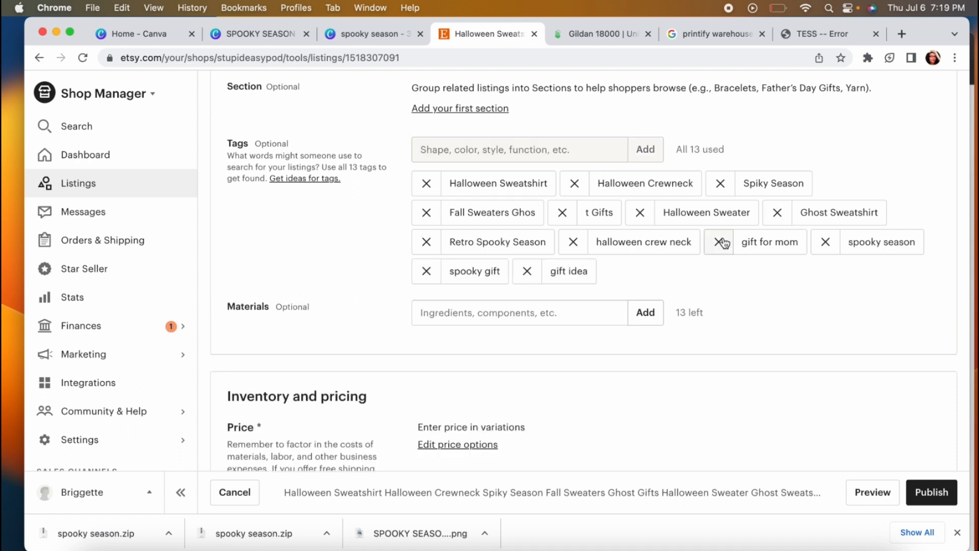
Step: Start linking photos to the listing's variations, with Colors as the variation type
{"action": "scroll", "coordinate": [708, 201], "scroll_direction": "down", "scroll_amount": 10}
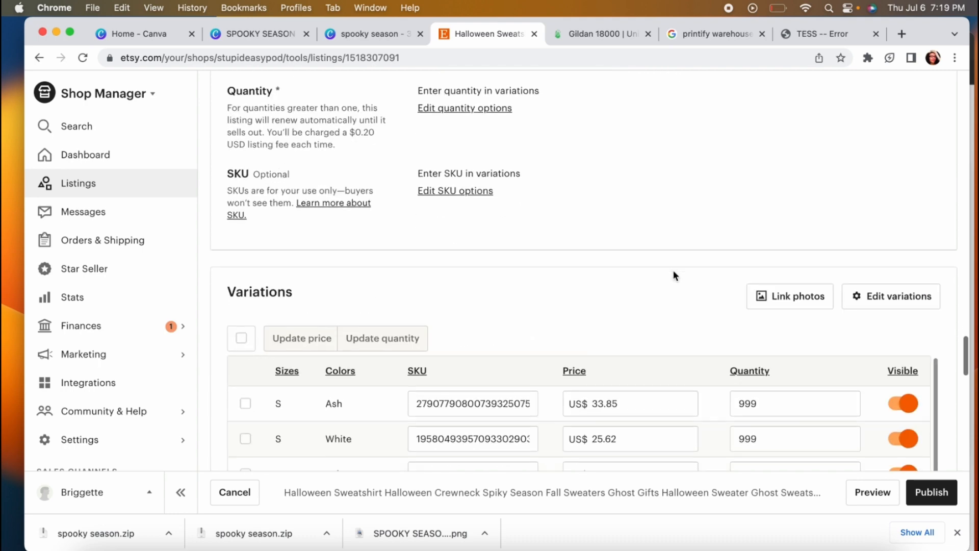
{"action": "scroll", "coordinate": [704, 256], "scroll_direction": "down", "scroll_amount": 3}
{"action": "left_click", "coordinate": [788, 151]}
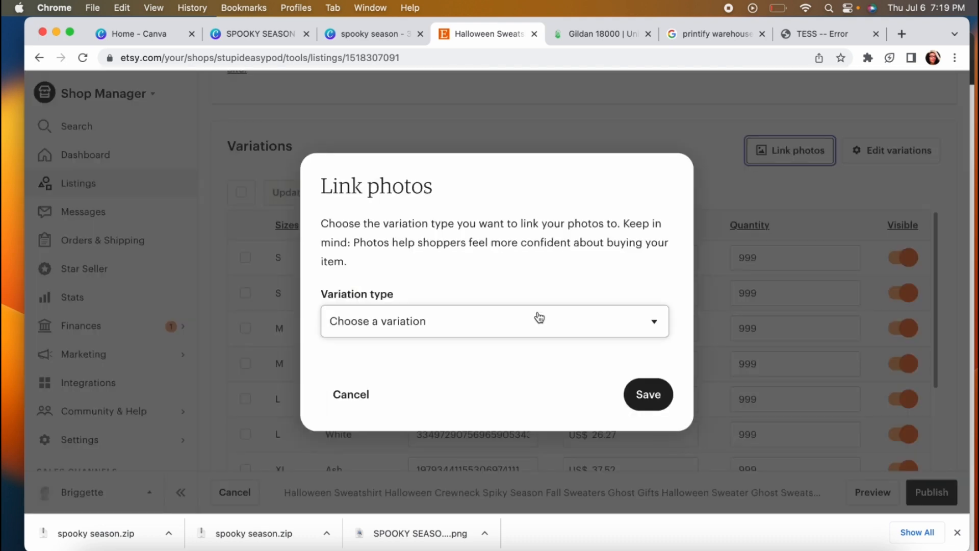
{"action": "left_click", "coordinate": [457, 321]}
{"action": "left_click", "coordinate": [401, 357]}
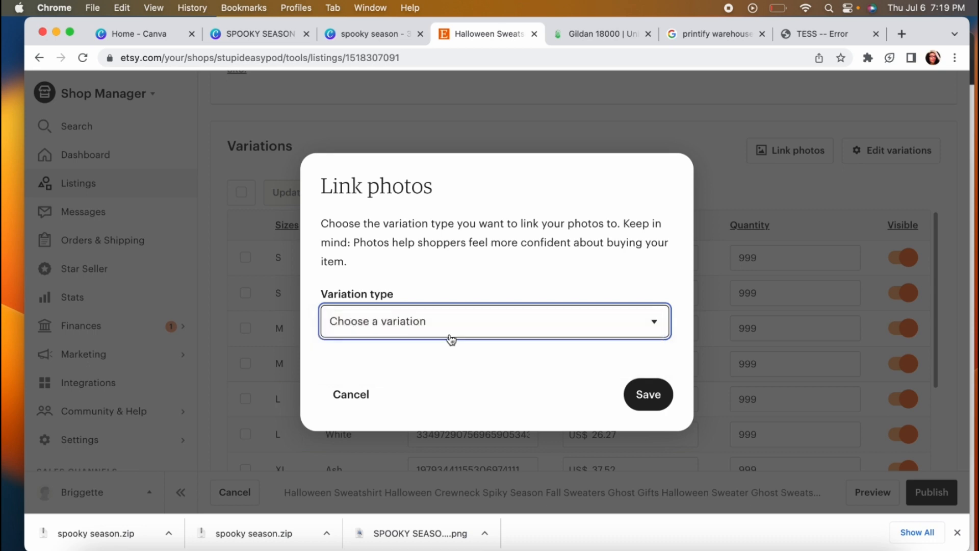
{"action": "left_click", "coordinate": [411, 331]}
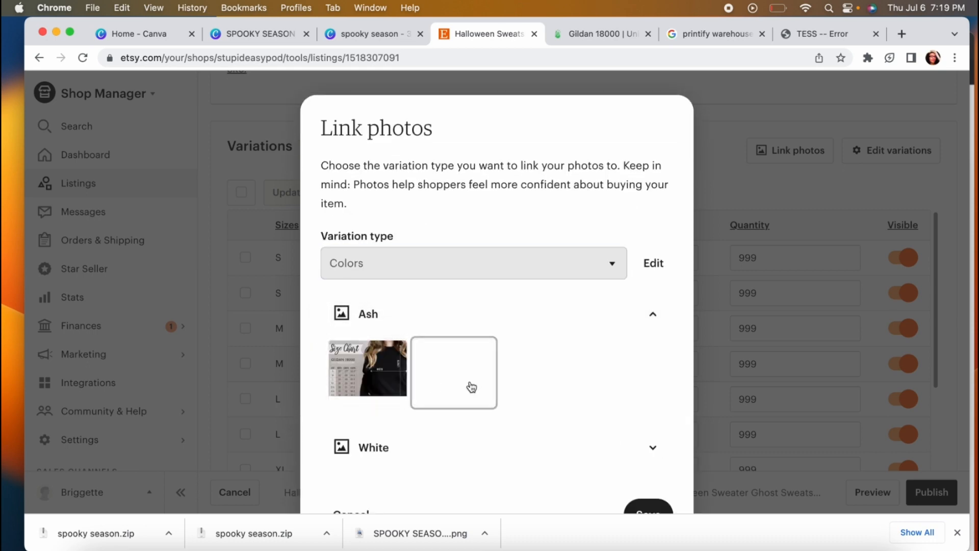
Step: Link Ash to the sweatshirt photo with the bat background and White to the white sweatshirt photo, and save the links
{"action": "scroll", "coordinate": [411, 408], "scroll_direction": "down", "scroll_amount": 2}
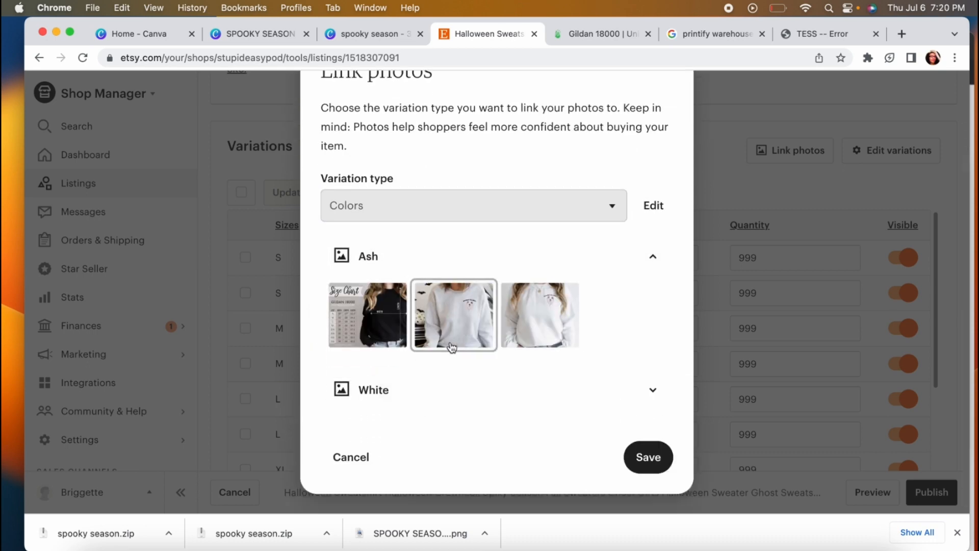
{"action": "left_click", "coordinate": [452, 347]}
{"action": "left_click", "coordinate": [389, 396]}
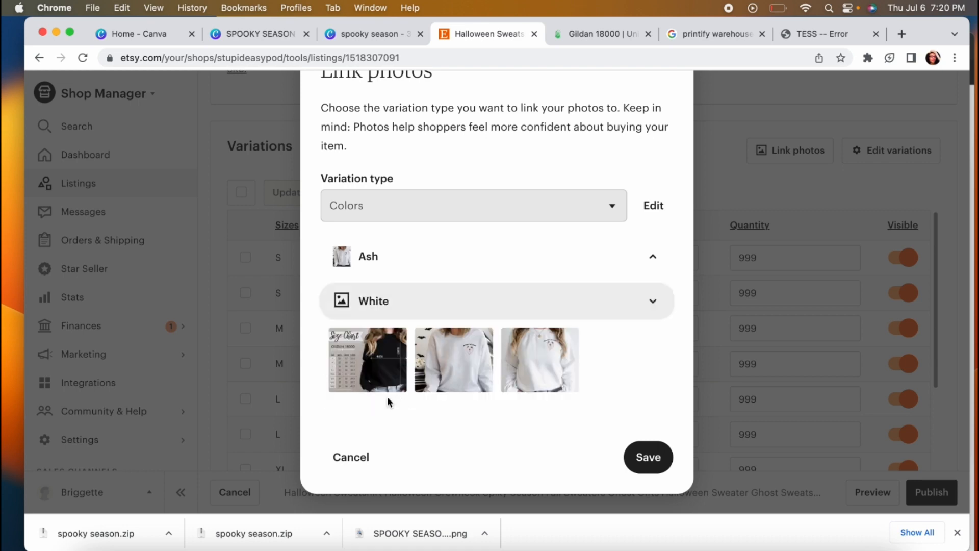
{"action": "left_click", "coordinate": [539, 365]}
{"action": "left_click", "coordinate": [635, 454]}
Step: Set the price of all size and color variations to US$35.99 in one bulk update
{"action": "scroll", "coordinate": [460, 173], "scroll_direction": "down", "scroll_amount": 2}
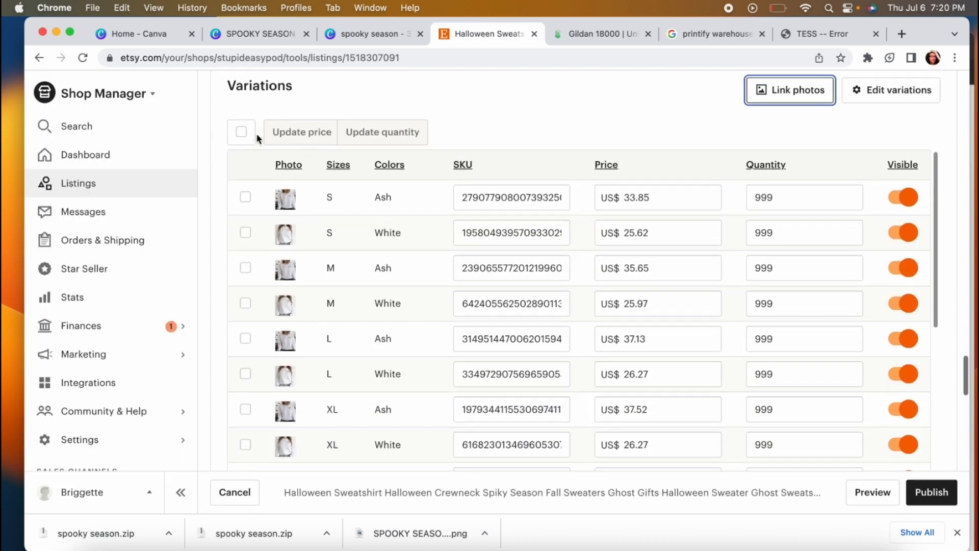
{"action": "left_click", "coordinate": [241, 132]}
{"action": "left_click", "coordinate": [300, 132]}
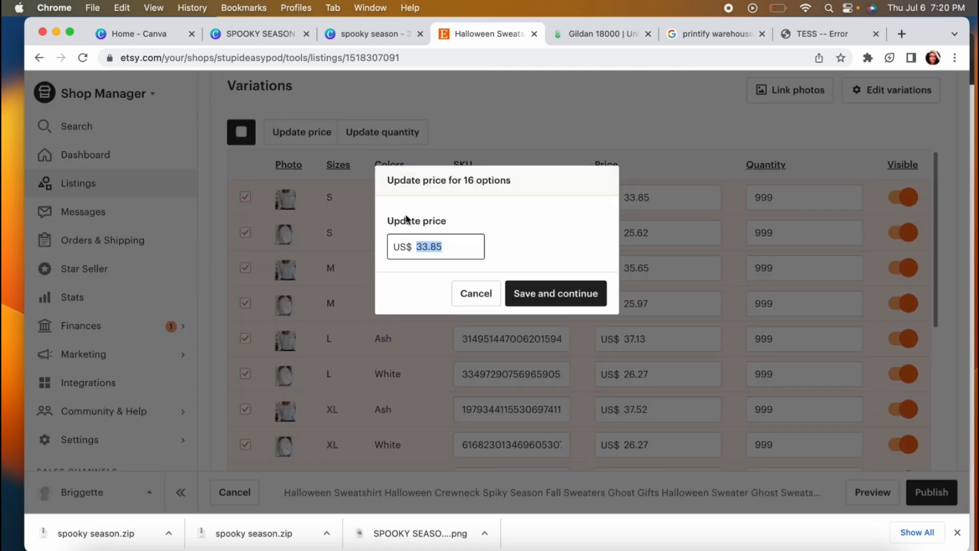
{"action": "left_click", "coordinate": [573, 293]}
Step: Set the price of the 2XL Ash and 2XL White variations to US$38.99
{"action": "scroll", "coordinate": [663, 151], "scroll_direction": "down", "scroll_amount": 1}
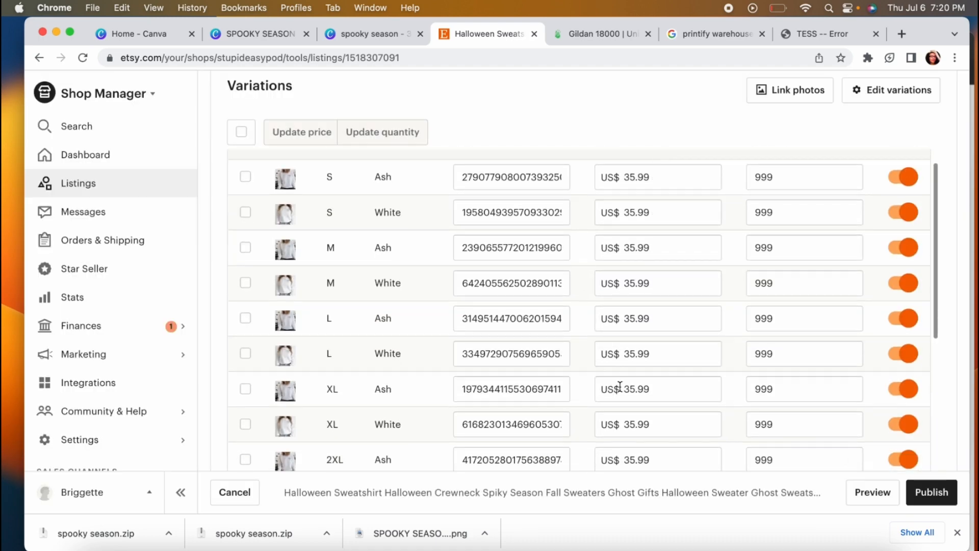
{"action": "scroll", "coordinate": [699, 134], "scroll_direction": "down", "scroll_amount": 1}
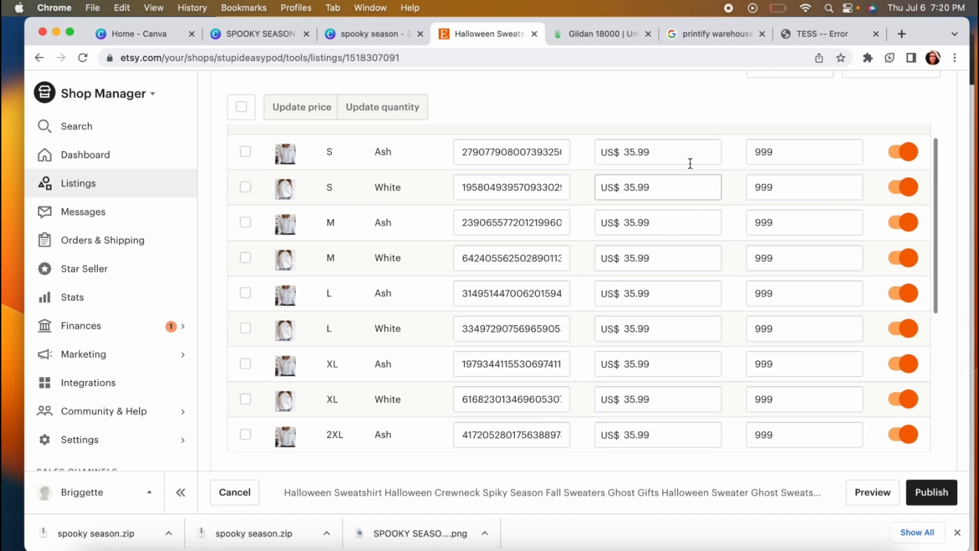
{"action": "scroll", "coordinate": [695, 138], "scroll_direction": "down", "scroll_amount": 3}
{"action": "scroll", "coordinate": [667, 320], "scroll_direction": "down", "scroll_amount": 2}
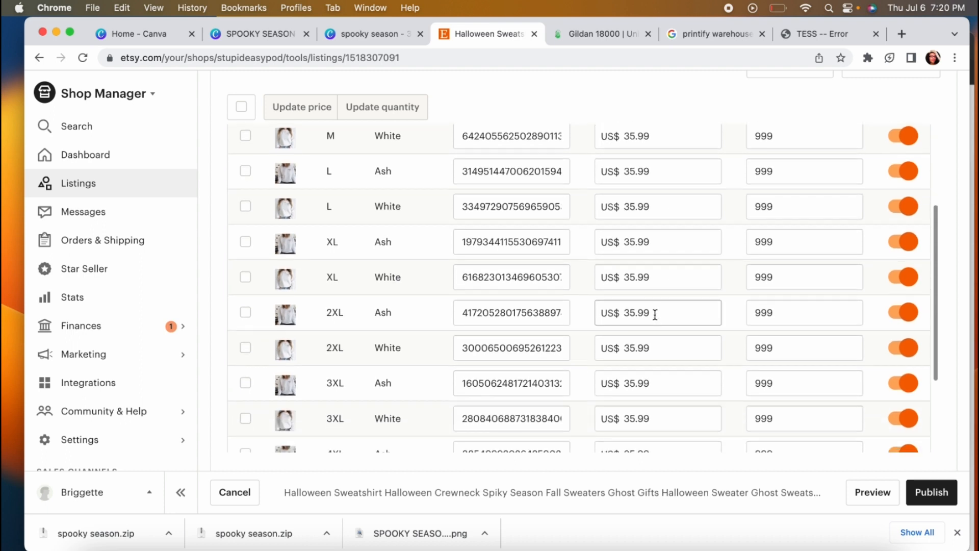
{"action": "double_click", "coordinate": [654, 314]}
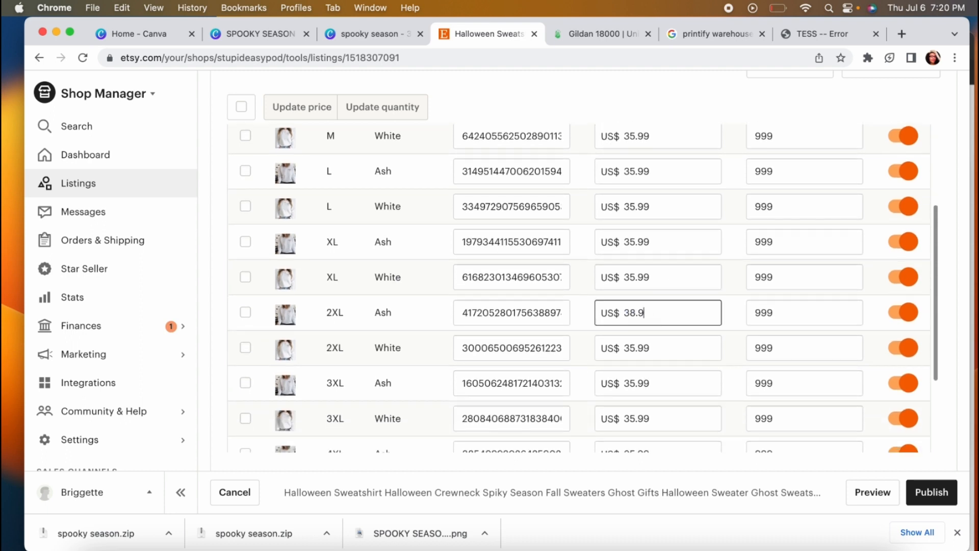
{"action": "double_click", "coordinate": [649, 345]}
{"action": "type", "text": "38"}
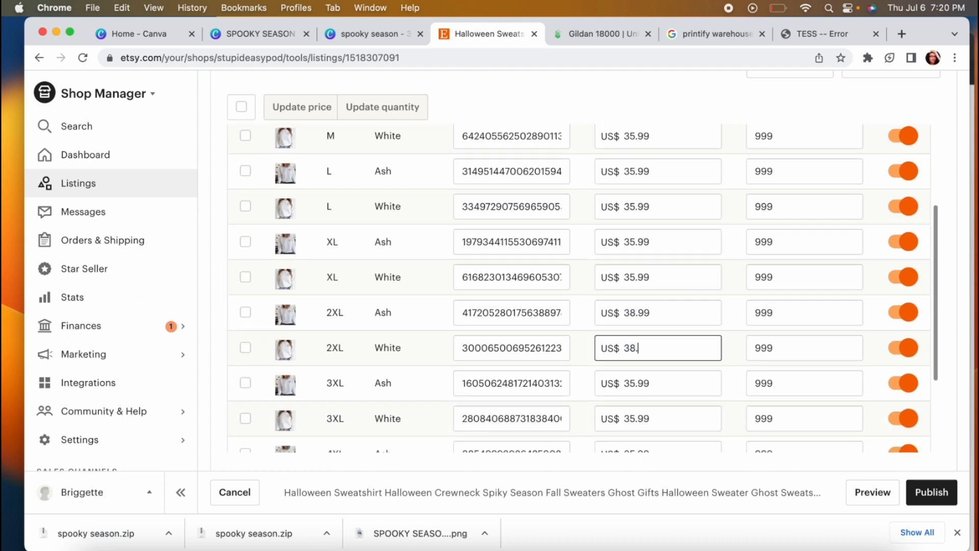
Step: Turn off visibility for the 3XL, 4XL and 5XL variations in both Ash and White
{"action": "left_click", "coordinate": [898, 384]}
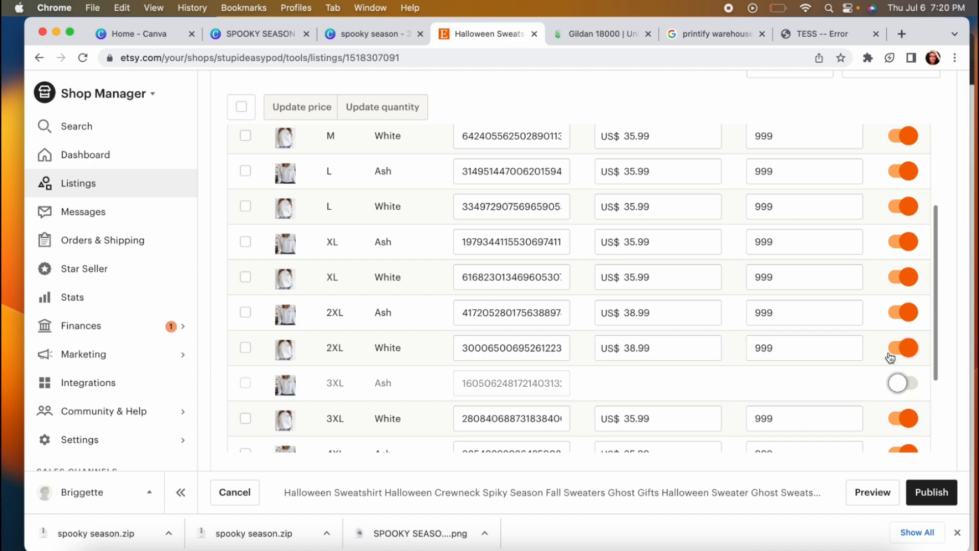
{"action": "scroll", "coordinate": [893, 368], "scroll_direction": "down", "scroll_amount": 2}
{"action": "left_click", "coordinate": [899, 376]}
{"action": "scroll", "coordinate": [873, 375], "scroll_direction": "down", "scroll_amount": 2}
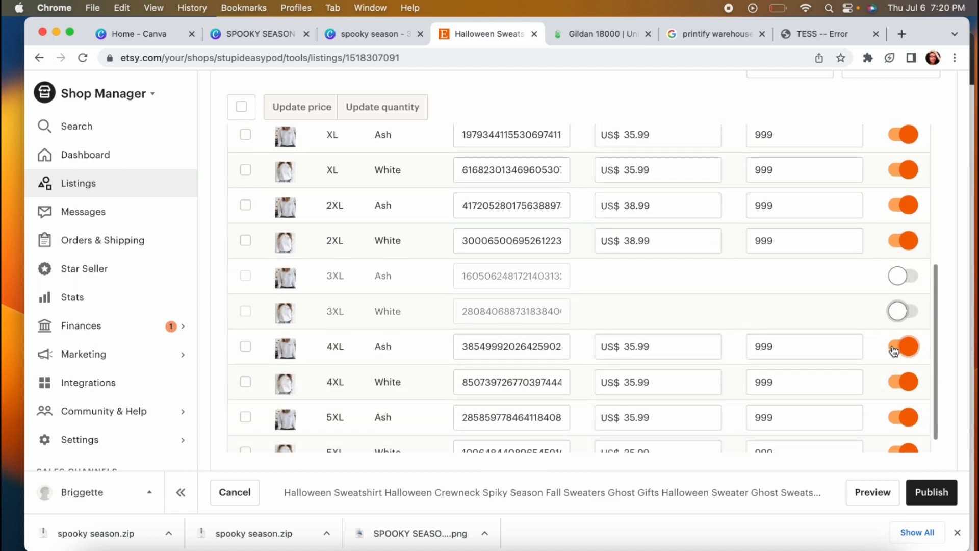
{"action": "left_click", "coordinate": [899, 347]}
{"action": "left_click", "coordinate": [898, 382]}
{"action": "scroll", "coordinate": [870, 388], "scroll_direction": "down", "scroll_amount": 1}
{"action": "left_click", "coordinate": [900, 399]}
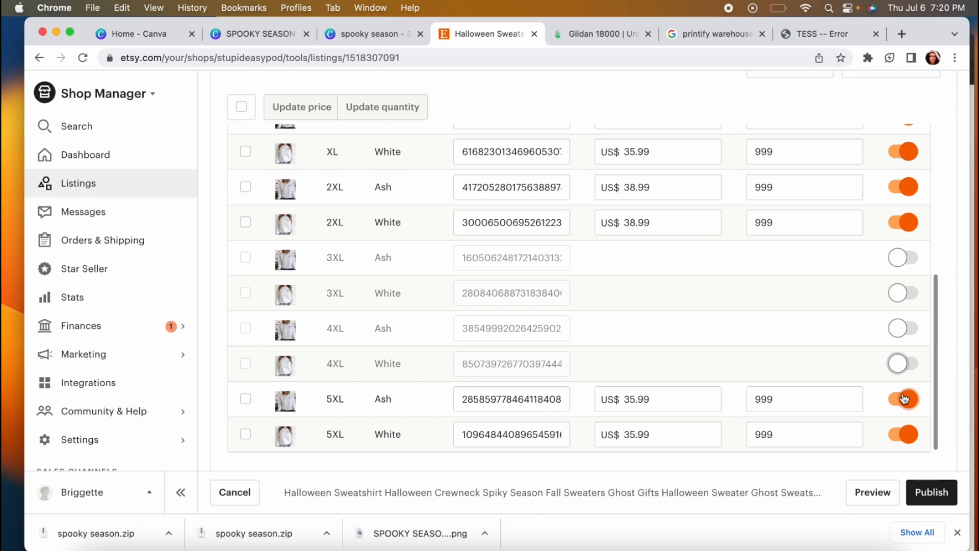
{"action": "scroll", "coordinate": [894, 396], "scroll_direction": "down", "scroll_amount": 1}
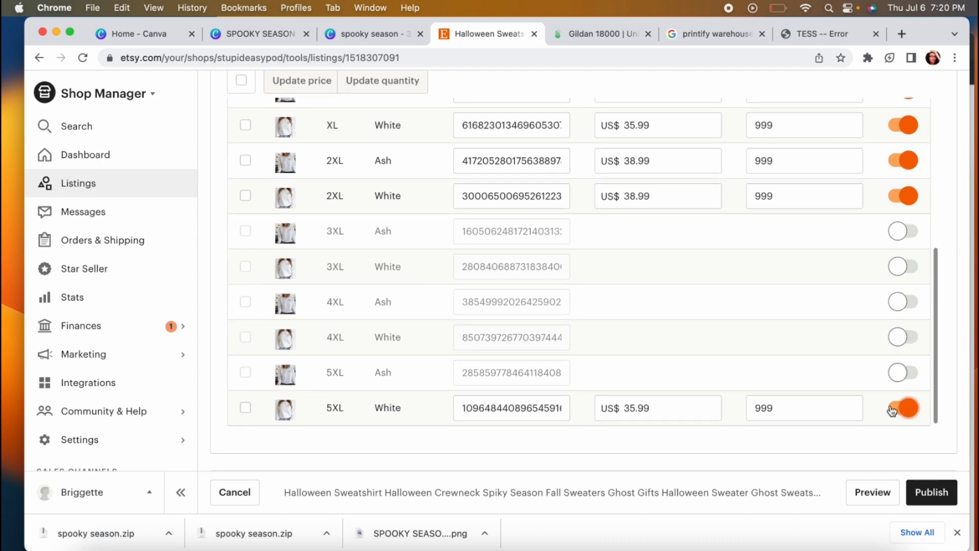
{"action": "left_click", "coordinate": [900, 408]}
Step: Check the personalization, shipping and returns sections and publish the listing changes
{"action": "scroll", "coordinate": [715, 430], "scroll_direction": "down", "scroll_amount": 5}
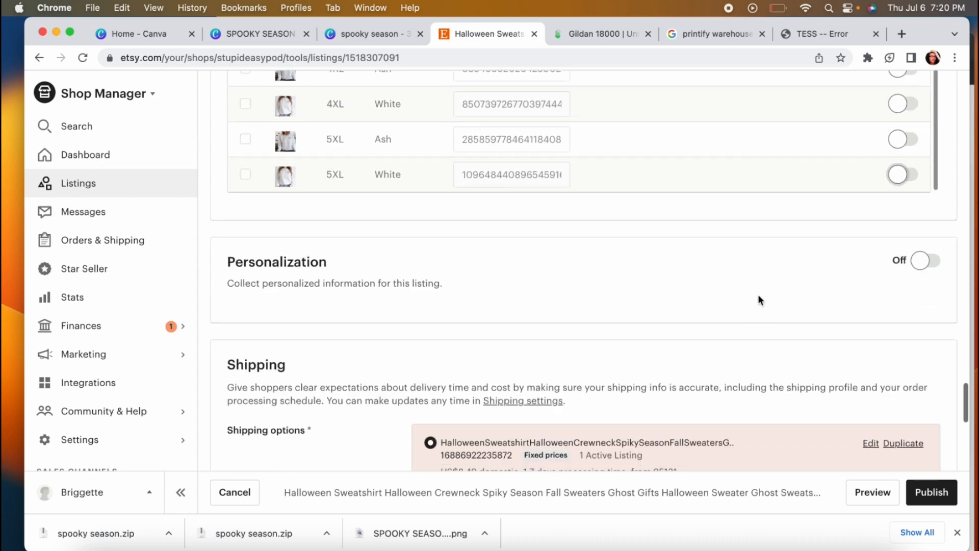
{"action": "scroll", "coordinate": [729, 280], "scroll_direction": "down", "scroll_amount": 3}
{"action": "scroll", "coordinate": [728, 264], "scroll_direction": "down", "scroll_amount": 2}
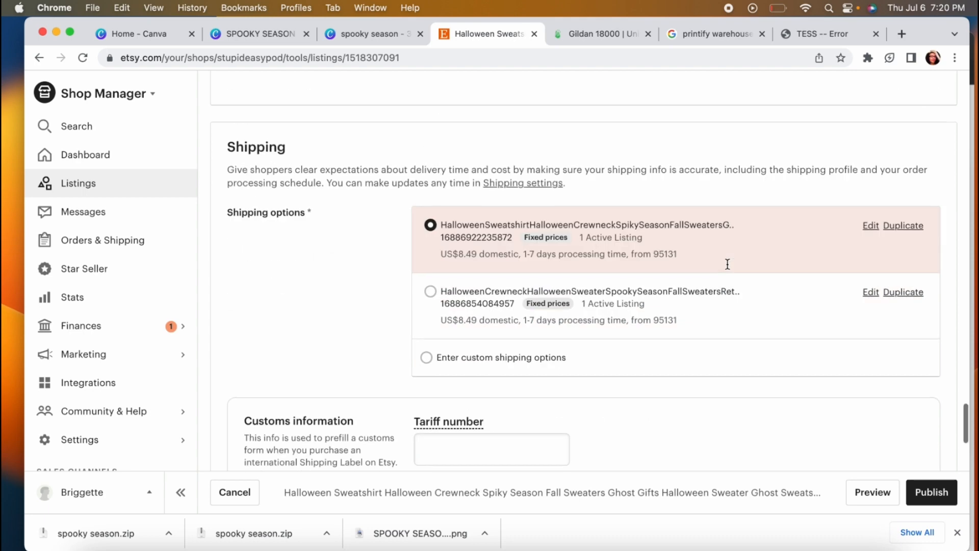
{"action": "scroll", "coordinate": [661, 332], "scroll_direction": "down", "scroll_amount": 10}
{"action": "scroll", "coordinate": [634, 313], "scroll_direction": "up", "scroll_amount": 8}
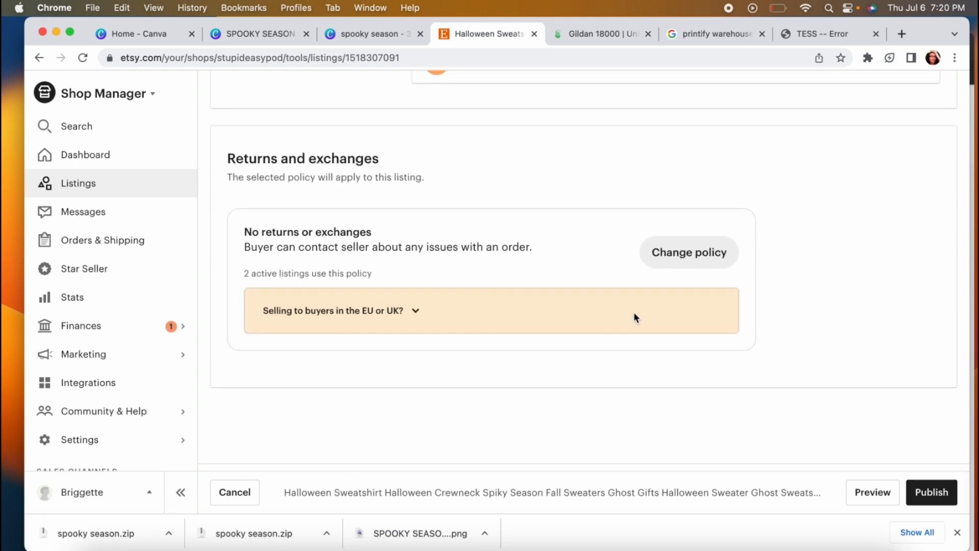
{"action": "scroll", "coordinate": [634, 317], "scroll_direction": "down", "scroll_amount": 10}
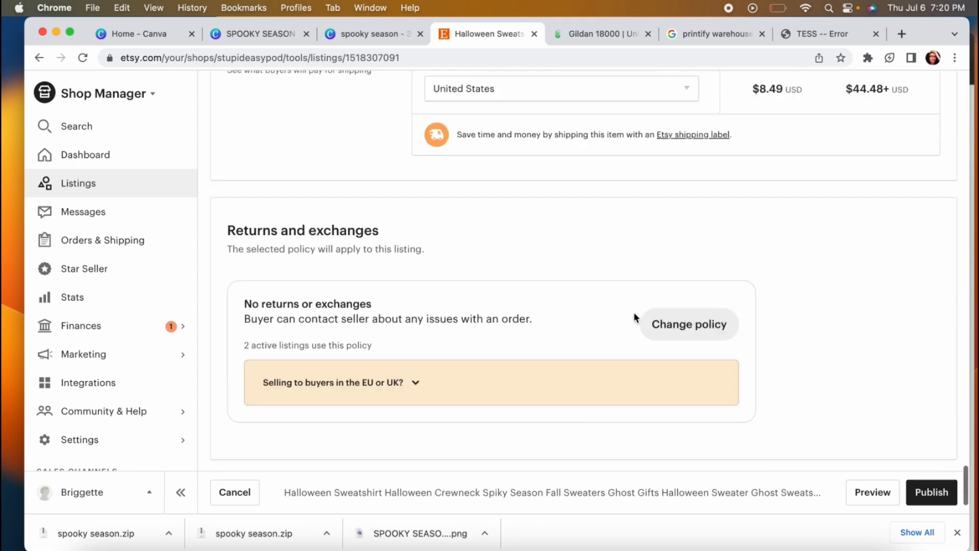
{"action": "left_click", "coordinate": [932, 493]}
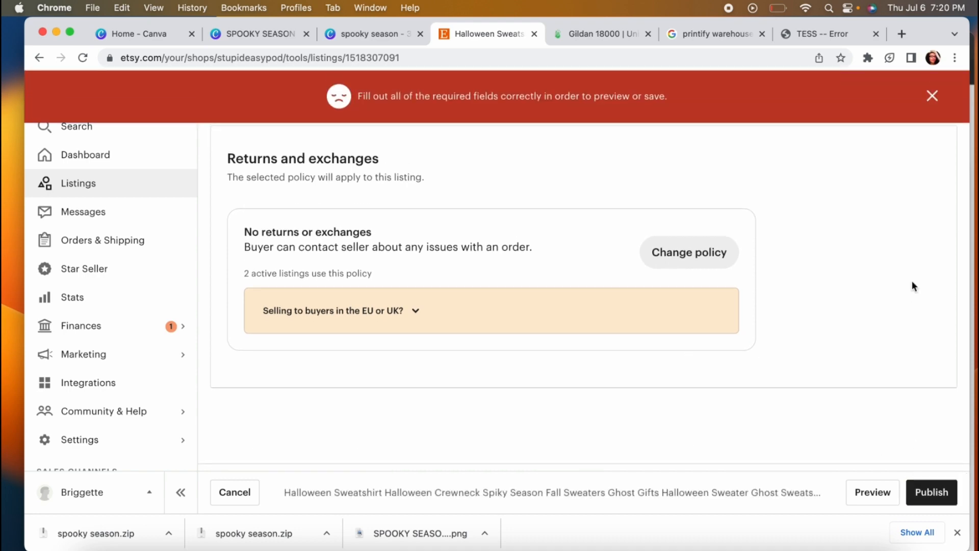
{"action": "left_click", "coordinate": [931, 485]}
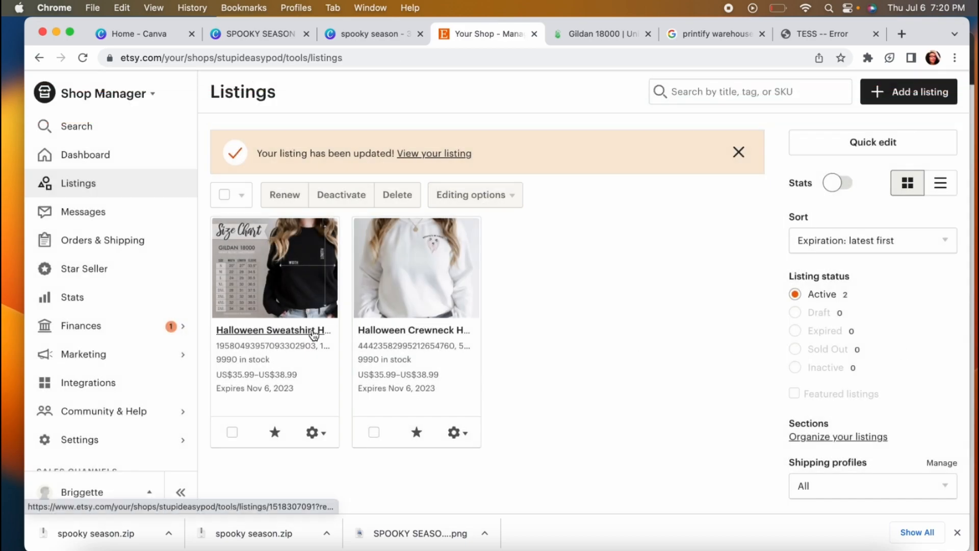
Step: Reopen the Halloween Sweatshirt listing and move the bat-background sweatshirt photo ahead of the size chart as the primary photo
{"action": "left_click", "coordinate": [313, 331]}
{"action": "scroll", "coordinate": [595, 259], "scroll_direction": "down", "scroll_amount": 15}
{"action": "scroll", "coordinate": [594, 259], "scroll_direction": "up", "scroll_amount": 15}
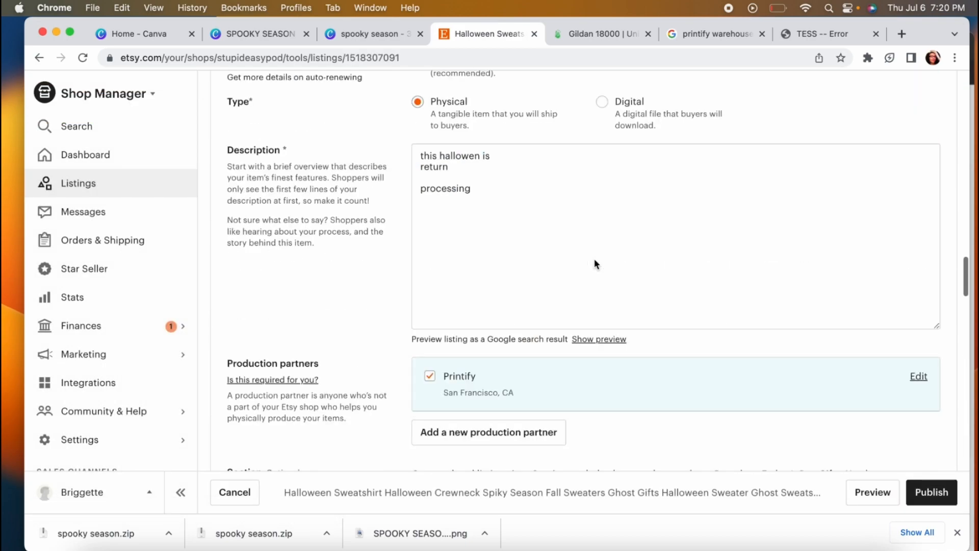
{"action": "scroll", "coordinate": [595, 258], "scroll_direction": "down", "scroll_amount": 1}
{"action": "left_click_drag", "start_coordinate": [584, 339], "coordinate": [461, 339]}
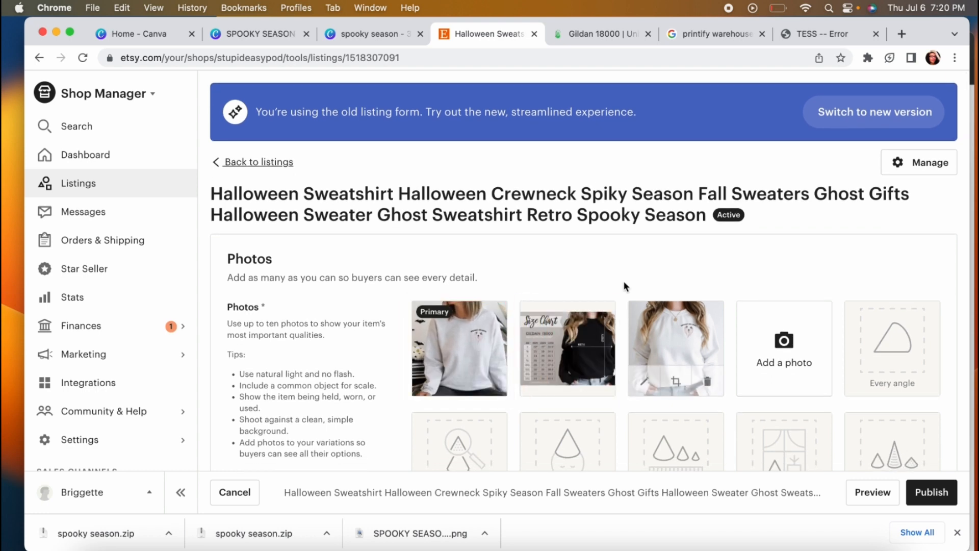
Step: Zoom the listing thumbnail in about halfway, reposition it to show the SPOOKY SEASON chest design, and save it
{"action": "scroll", "coordinate": [624, 281], "scroll_direction": "down", "scroll_amount": 3}
{"action": "scroll", "coordinate": [623, 280], "scroll_direction": "down", "scroll_amount": 2}
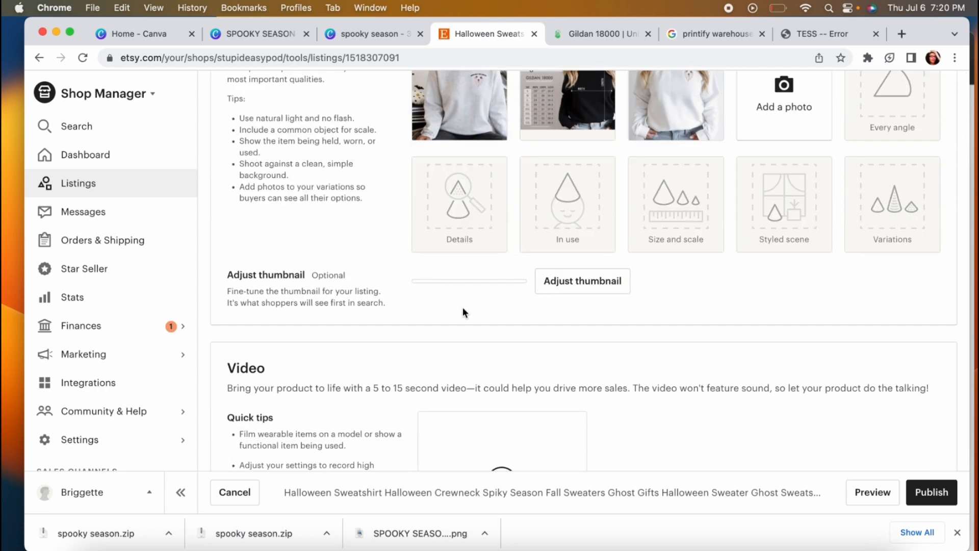
{"action": "left_click", "coordinate": [570, 324]}
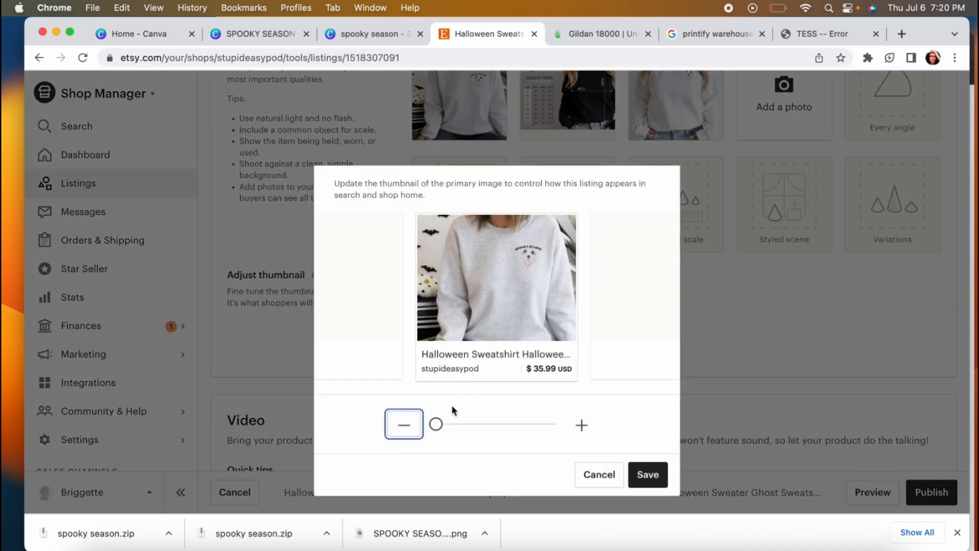
{"action": "left_click_drag", "start_coordinate": [440, 425], "coordinate": [480, 424]}
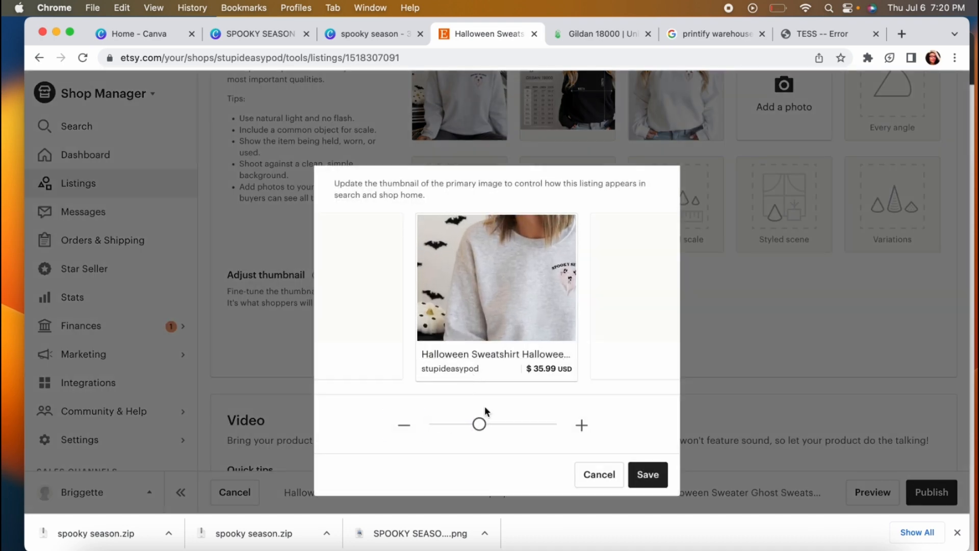
{"action": "left_click_drag", "start_coordinate": [521, 290], "coordinate": [511, 298]}
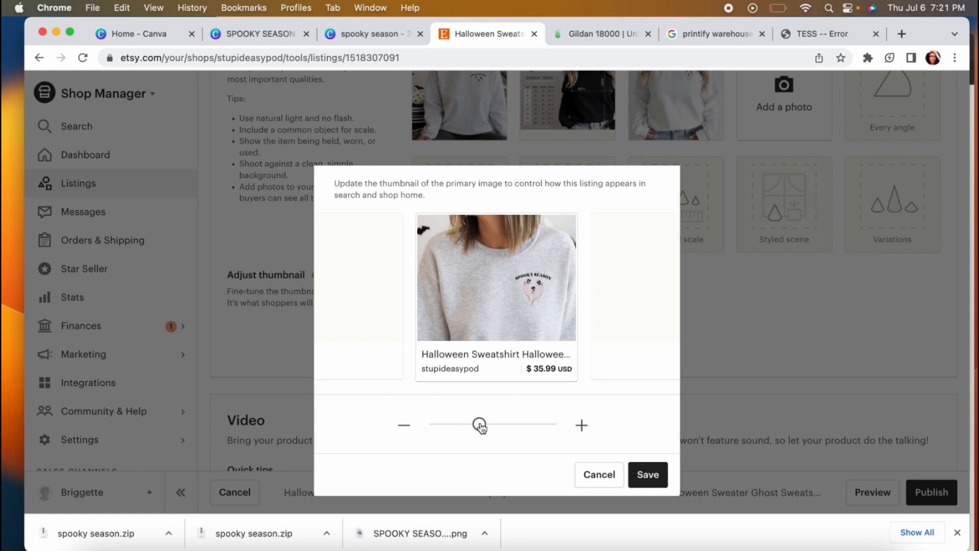
{"action": "left_click_drag", "start_coordinate": [479, 423], "coordinate": [503, 424]}
{"action": "left_click_drag", "start_coordinate": [544, 291], "coordinate": [538, 296]}
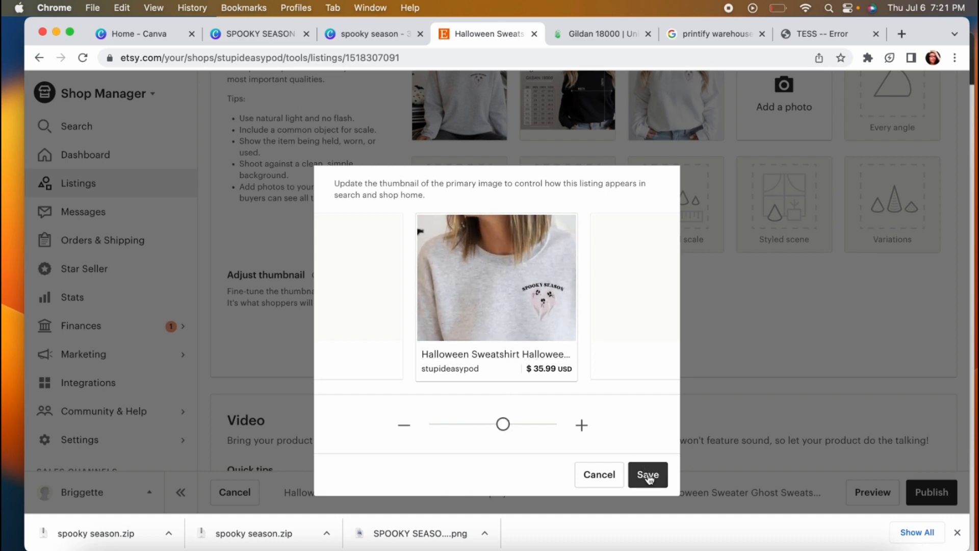
{"action": "left_click", "coordinate": [647, 475]}
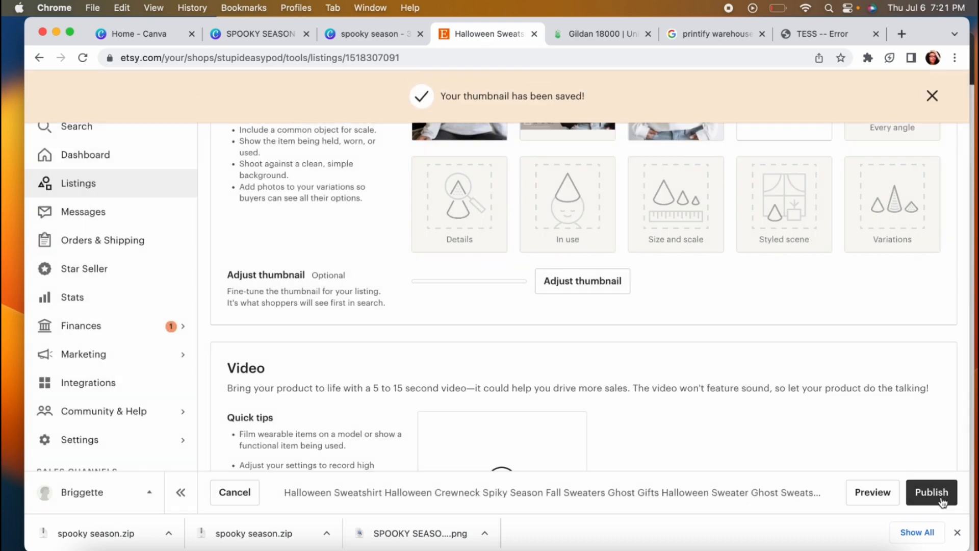
Step: Publish the listing with its new primary photo and thumbnail, and view the Halloween Sweatshirt listing's public page on Etsy
{"action": "left_click", "coordinate": [932, 492]}
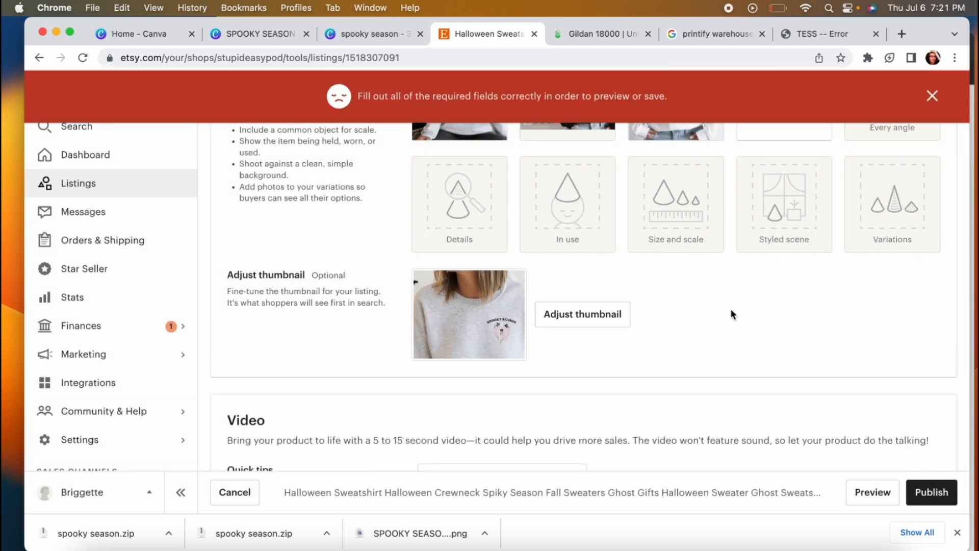
{"action": "left_click", "coordinate": [932, 491]}
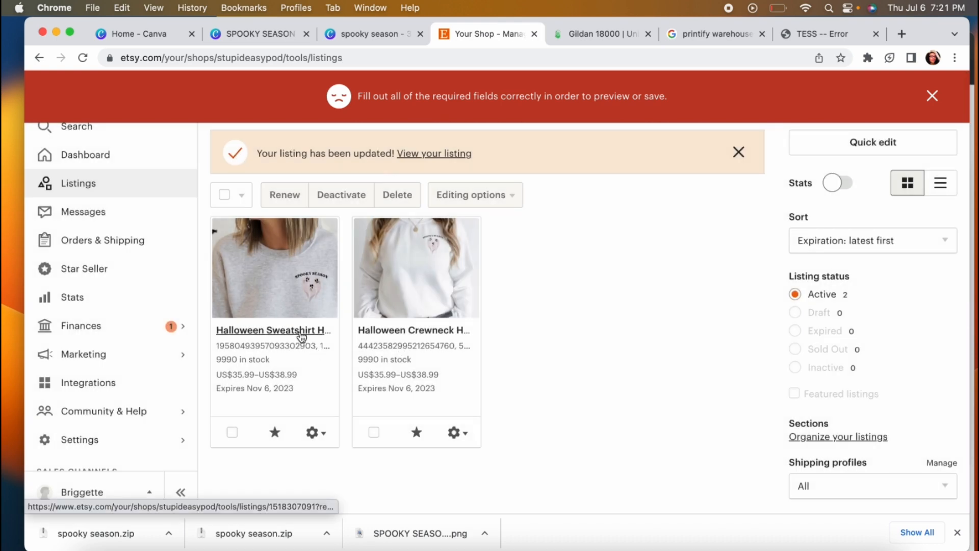
{"action": "left_click", "coordinate": [316, 433]}
{"action": "scroll", "coordinate": [321, 436], "scroll_direction": "down", "scroll_amount": 3}
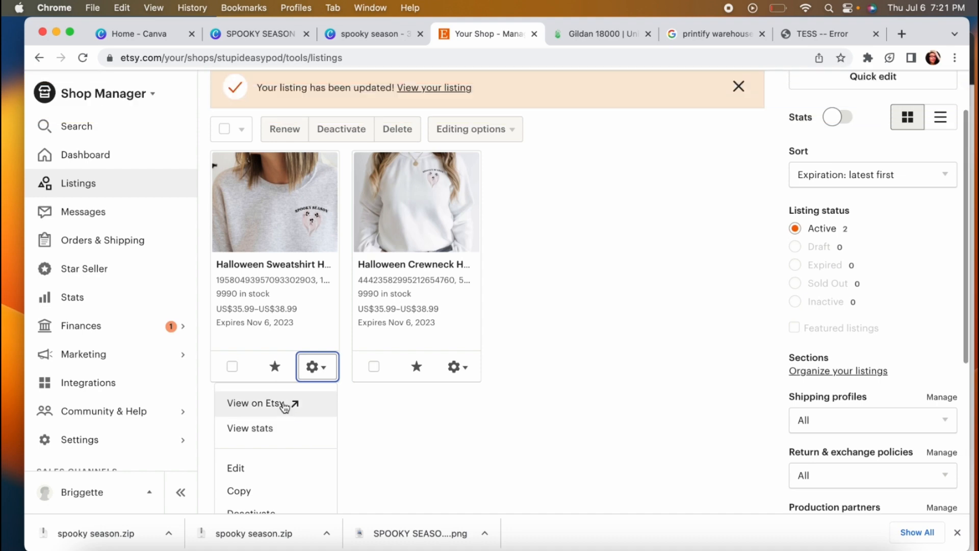
{"action": "left_click", "coordinate": [285, 407]}
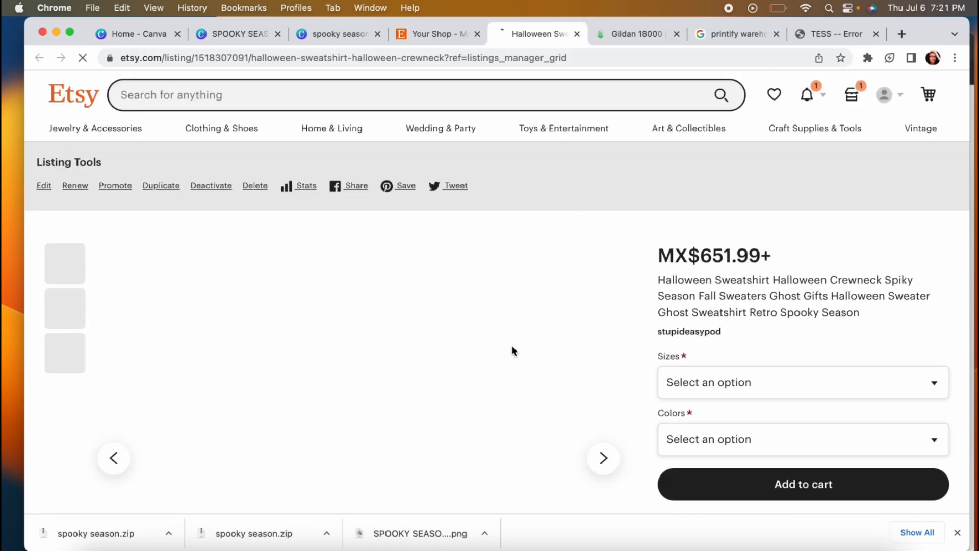
Step: Check the public listing's price, title and options, and view its sweatshirt and size chart photos
{"action": "scroll", "coordinate": [512, 351], "scroll_direction": "down", "scroll_amount": 3}
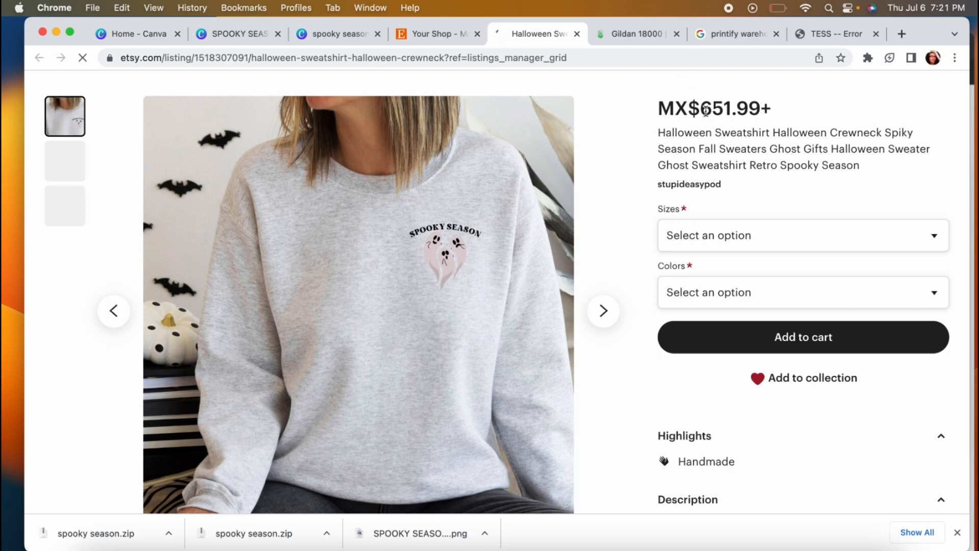
{"action": "scroll", "coordinate": [623, 184], "scroll_direction": "down", "scroll_amount": 1}
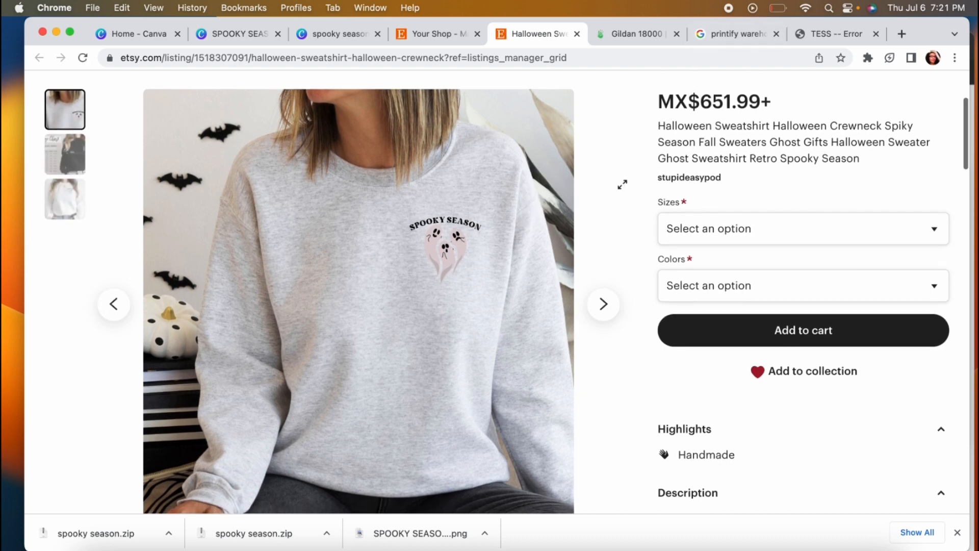
{"action": "scroll", "coordinate": [623, 184], "scroll_direction": "up", "scroll_amount": 1}
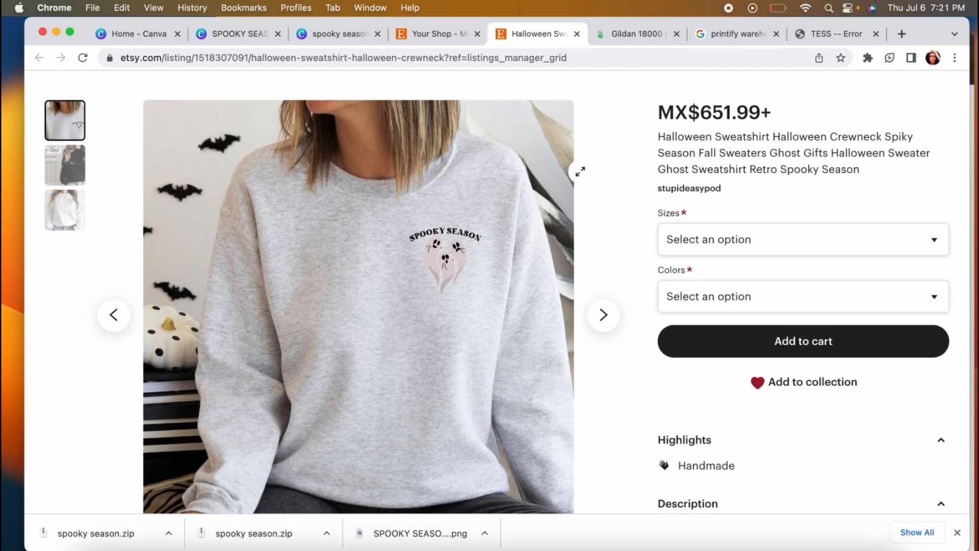
{"action": "scroll", "coordinate": [721, 76], "scroll_direction": "down", "scroll_amount": 1}
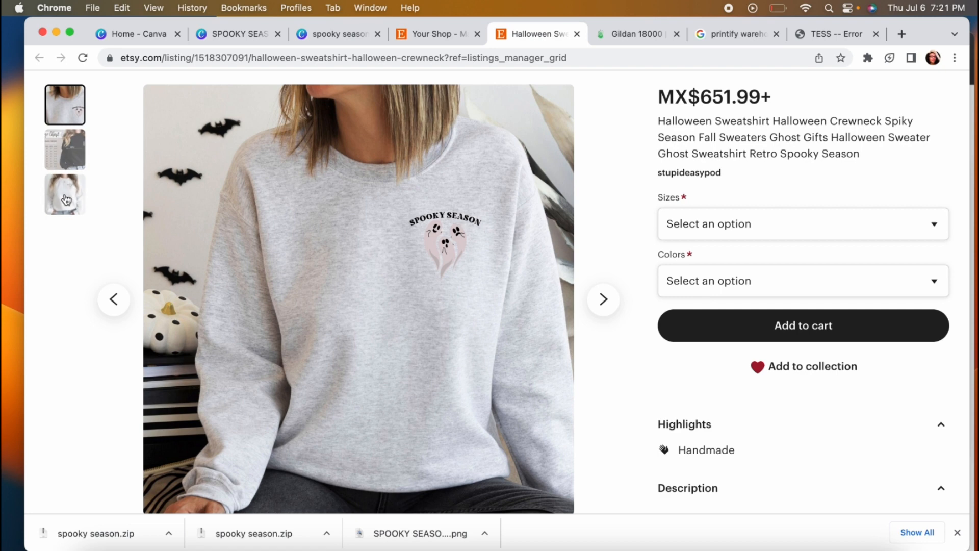
{"action": "left_click", "coordinate": [66, 197]}
{"action": "left_click", "coordinate": [70, 164]}
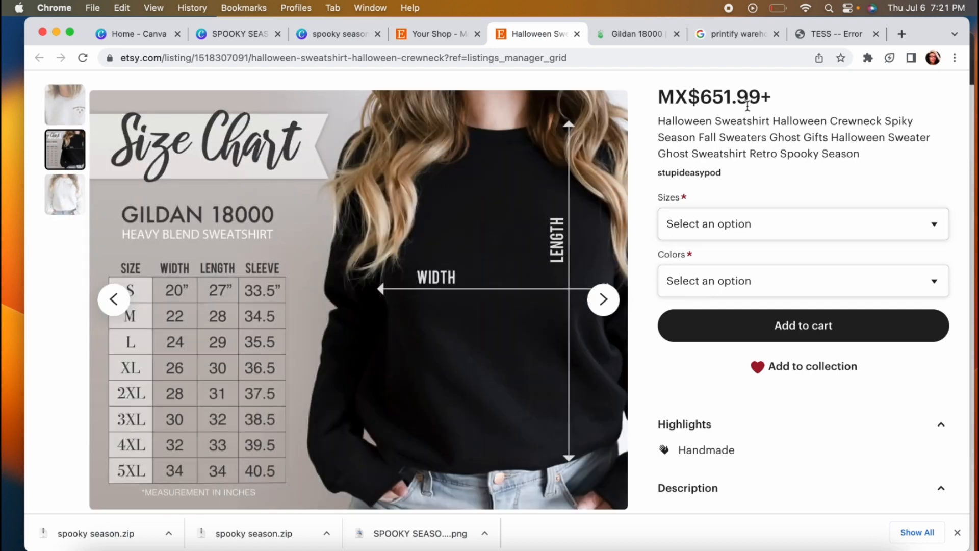
Step: Review the listing's description, shipping and return policies, and seller section, and close the public page to return to the shop's listings
{"action": "scroll", "coordinate": [812, 131], "scroll_direction": "down", "scroll_amount": 15}
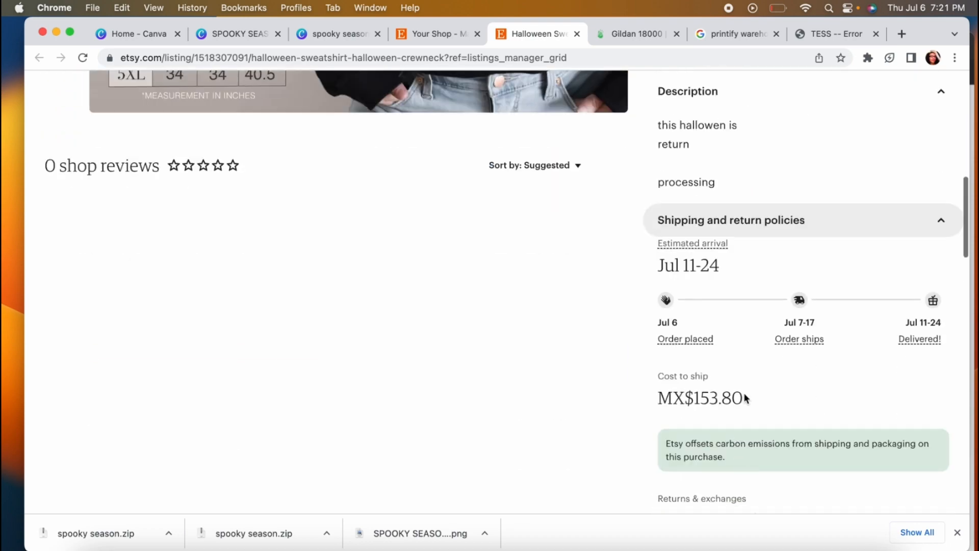
{"action": "scroll", "coordinate": [770, 286], "scroll_direction": "down", "scroll_amount": 10}
{"action": "scroll", "coordinate": [770, 285], "scroll_direction": "up", "scroll_amount": 6}
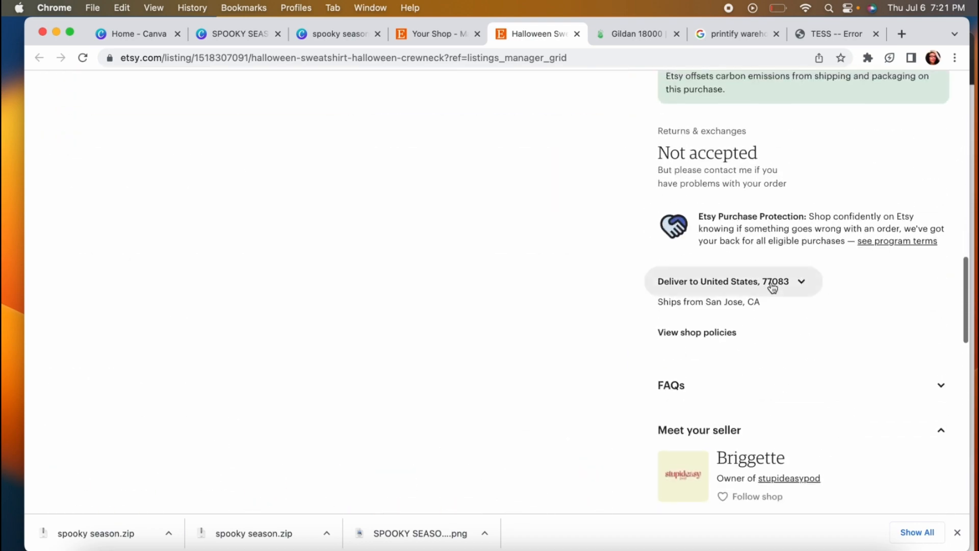
{"action": "left_click", "coordinate": [575, 36]}
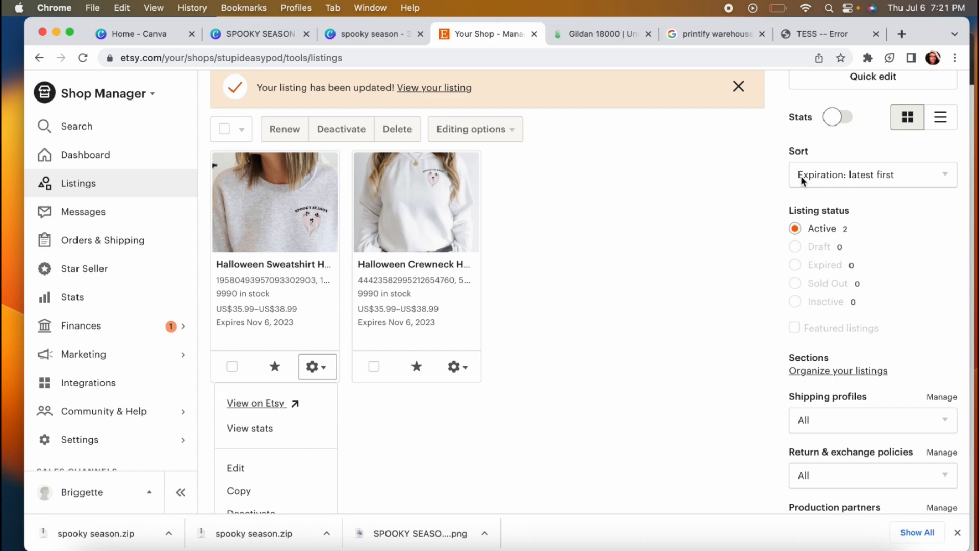
{"action": "scroll", "coordinate": [801, 175], "scroll_direction": "up", "scroll_amount": 2}
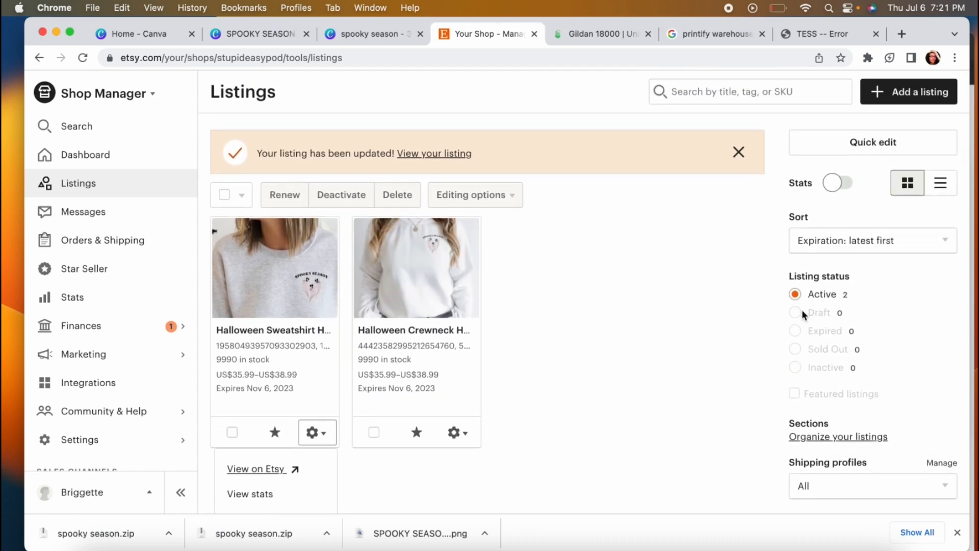